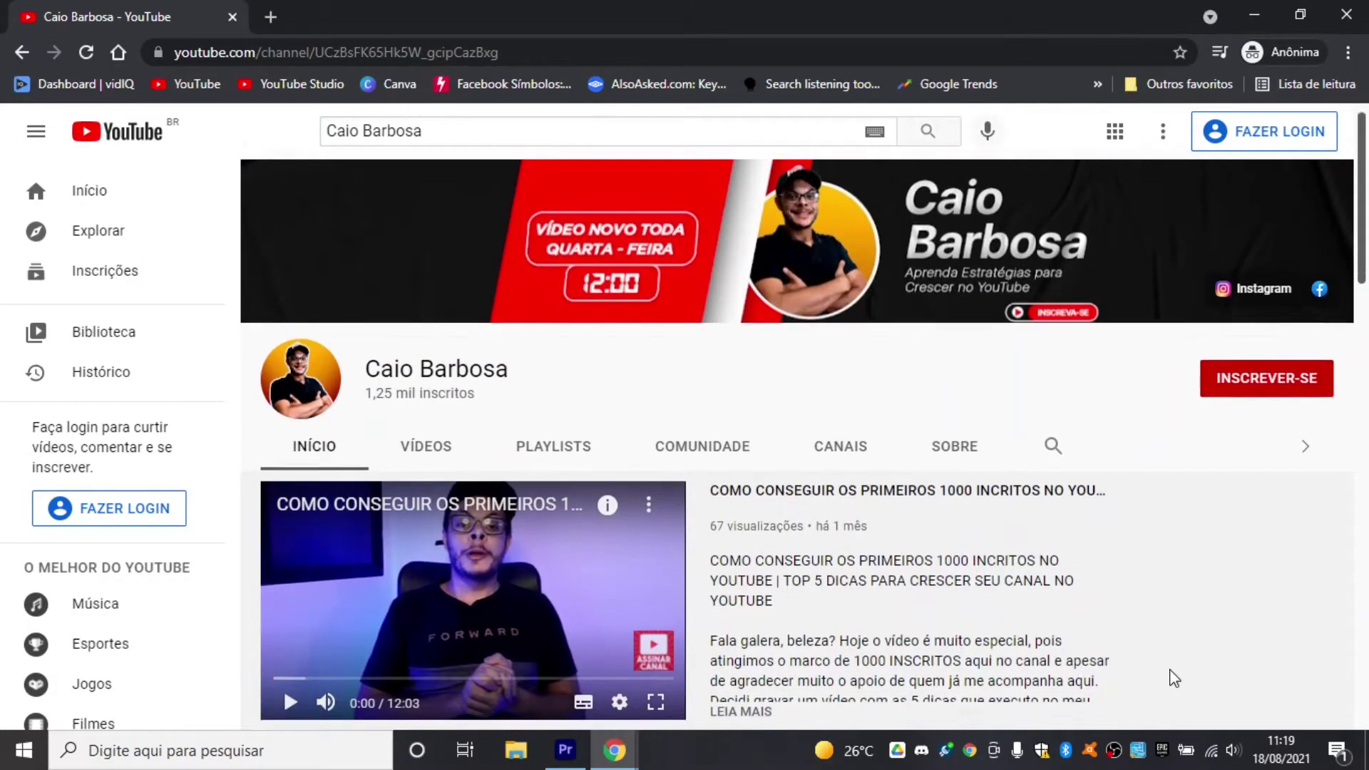
- Look through the YouTube channel's home page, from the featured video down past the Dicas Para YouTube row
scroll(1171, 676, "down", 3)
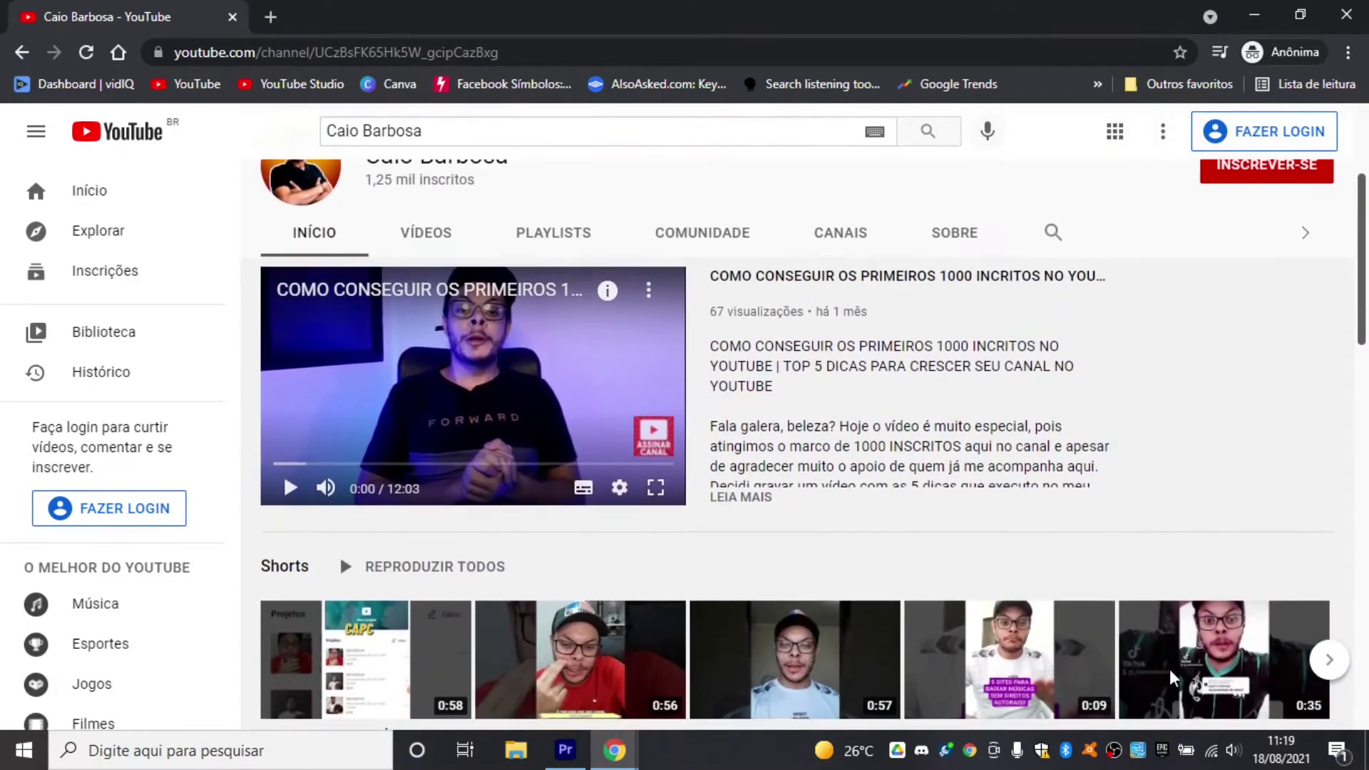
scroll(1172, 676, "down", 3)
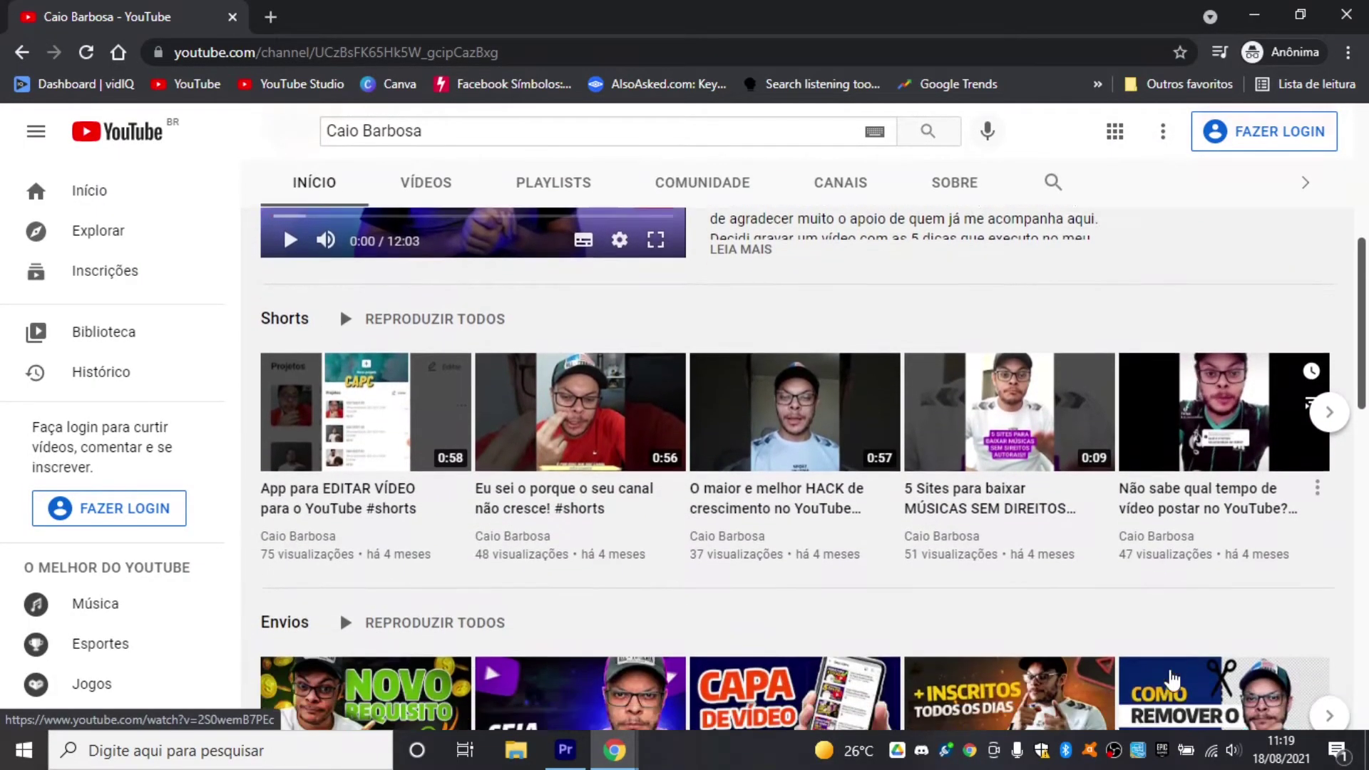
scroll(1171, 676, "down", 3)
scroll(1171, 676, "down", 3)
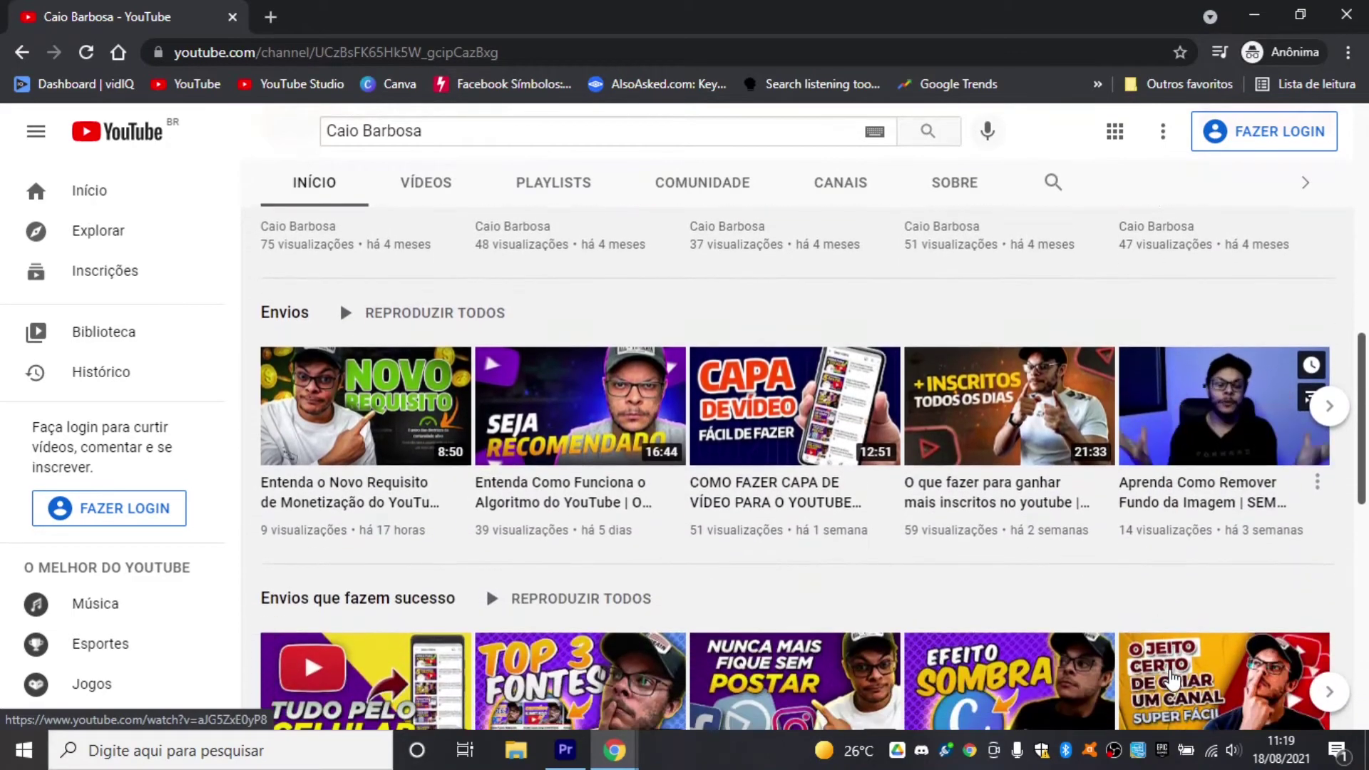
scroll(1171, 676, "down", 1)
scroll(1173, 676, "down", 2)
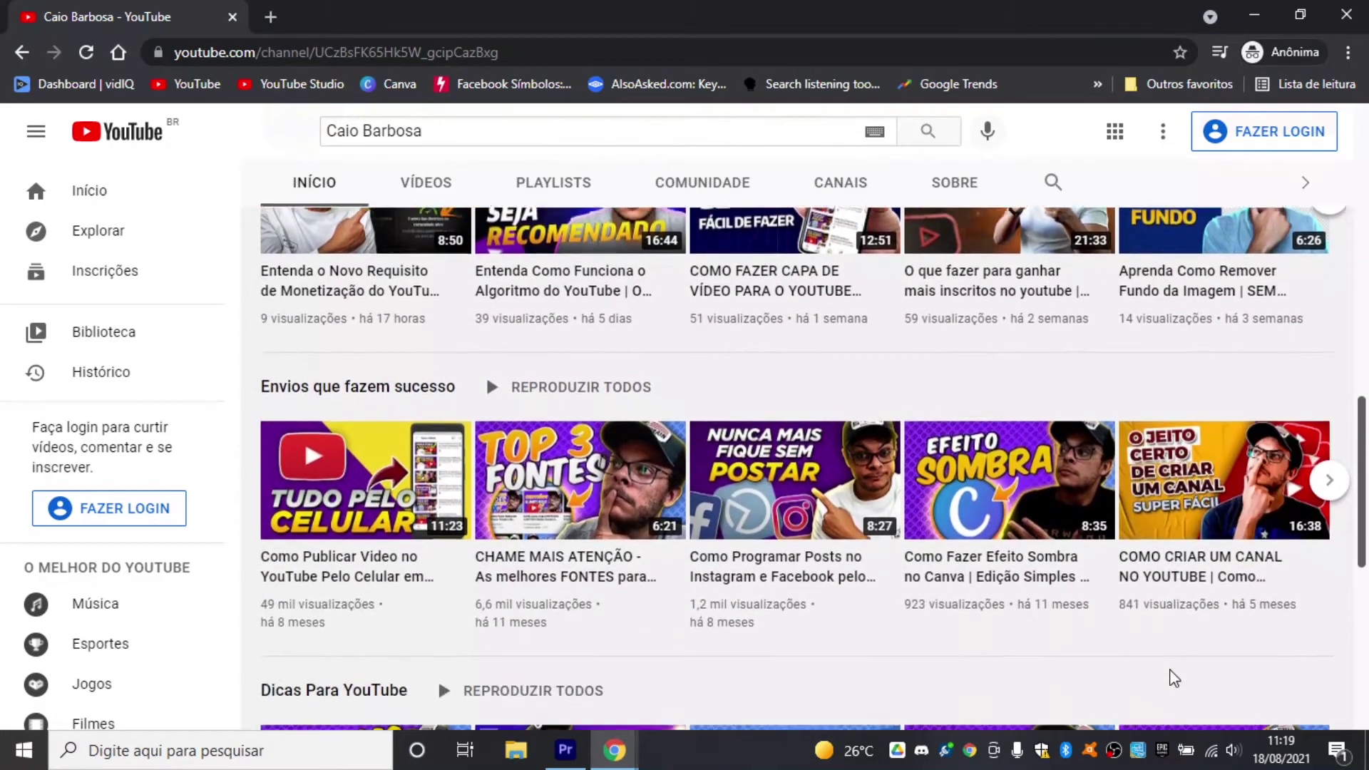
scroll(1175, 677, "down", 2)
scroll(1171, 679, "down", 2)
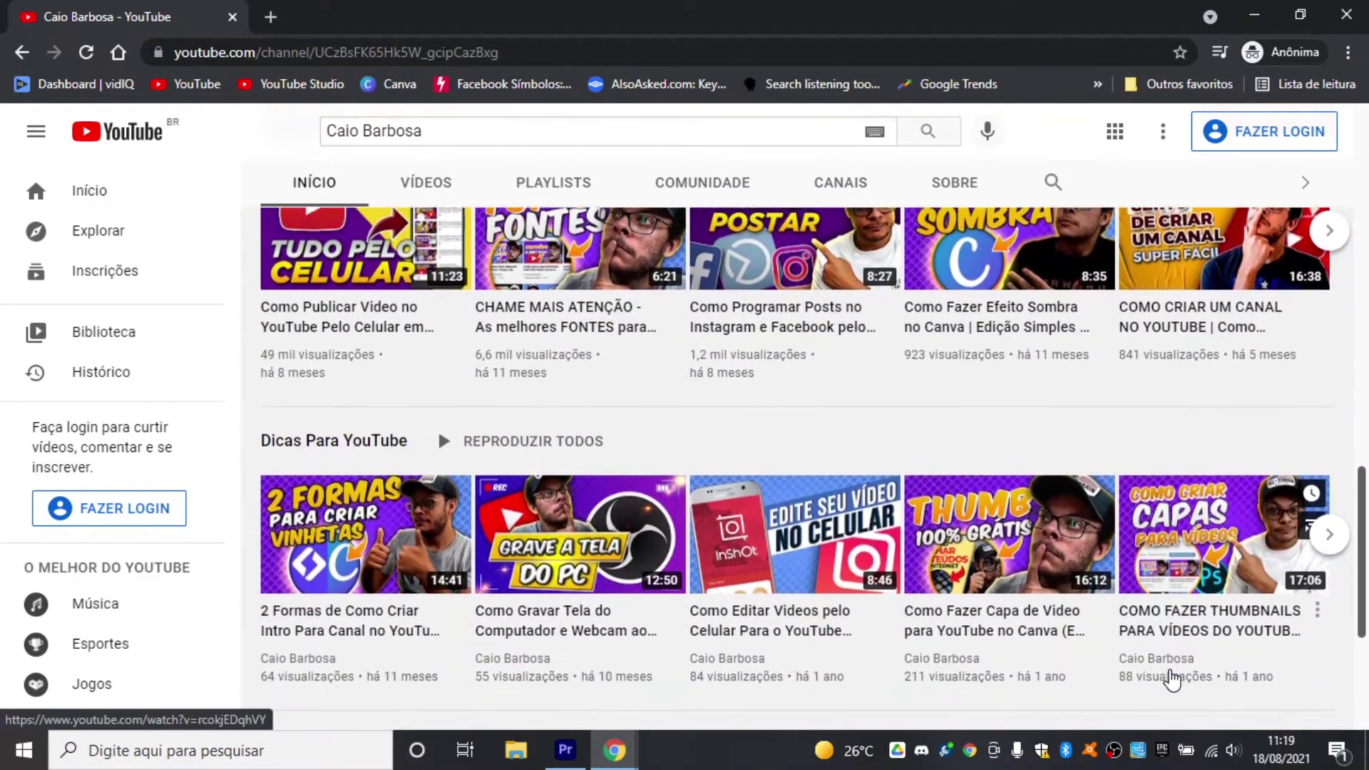
scroll(1171, 679, "down", 3)
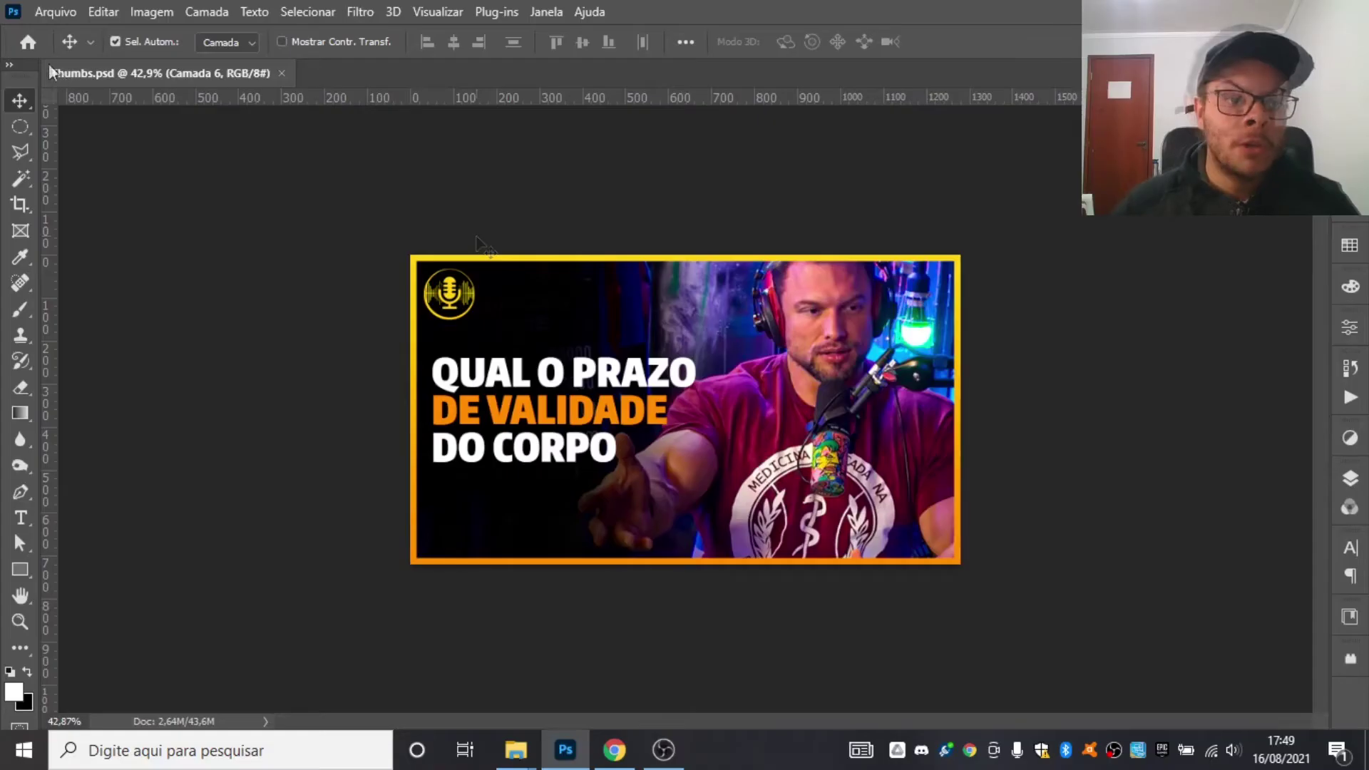
- Create a new blank landscape document 1280 pixels wide and 720 pixels high
left_click(28, 42)
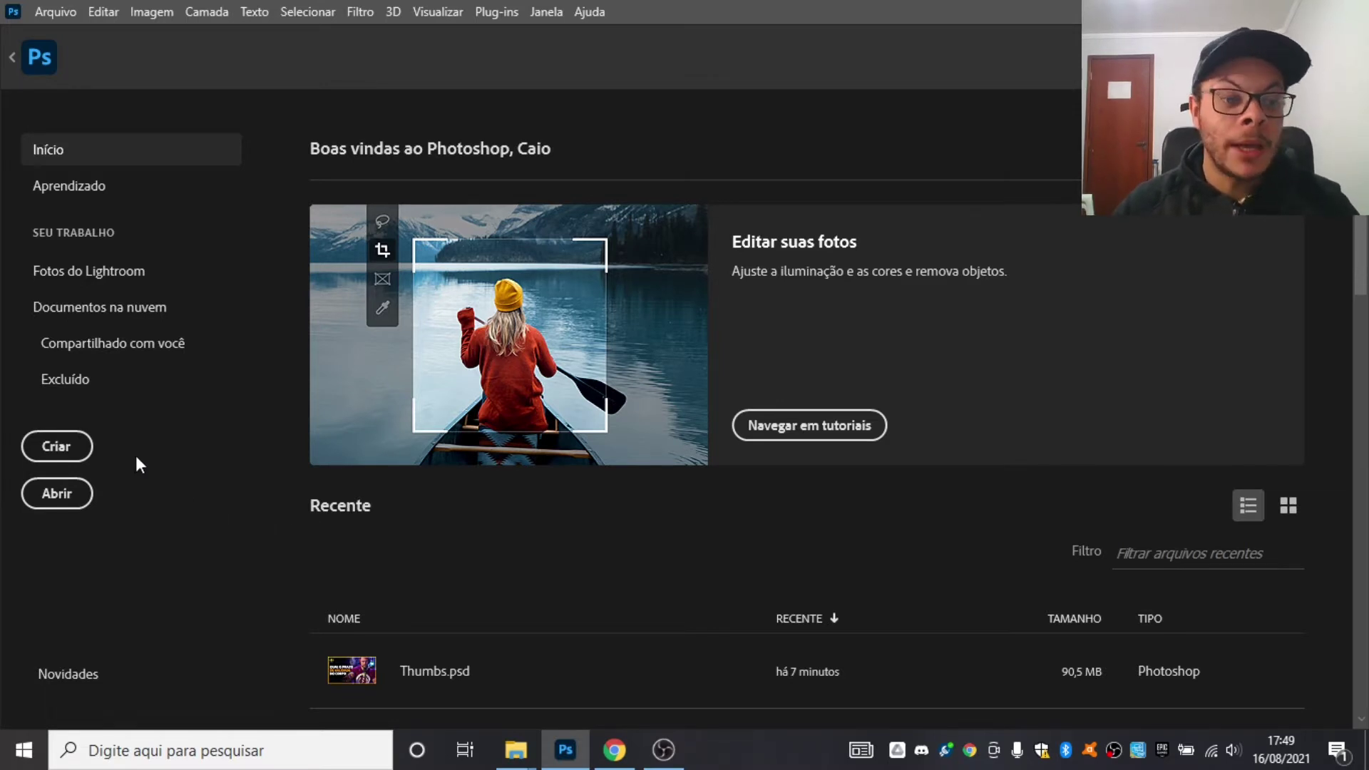
left_click(86, 439)
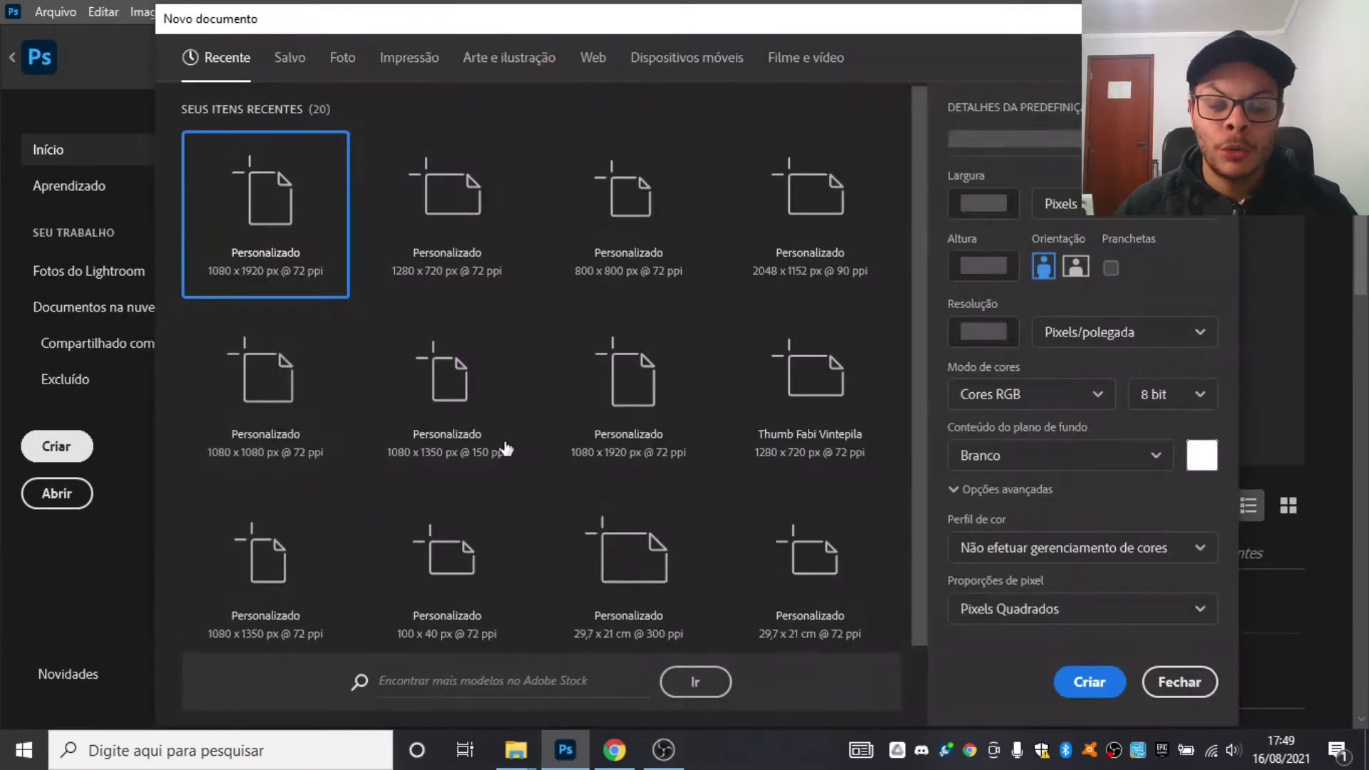
left_click(1006, 205)
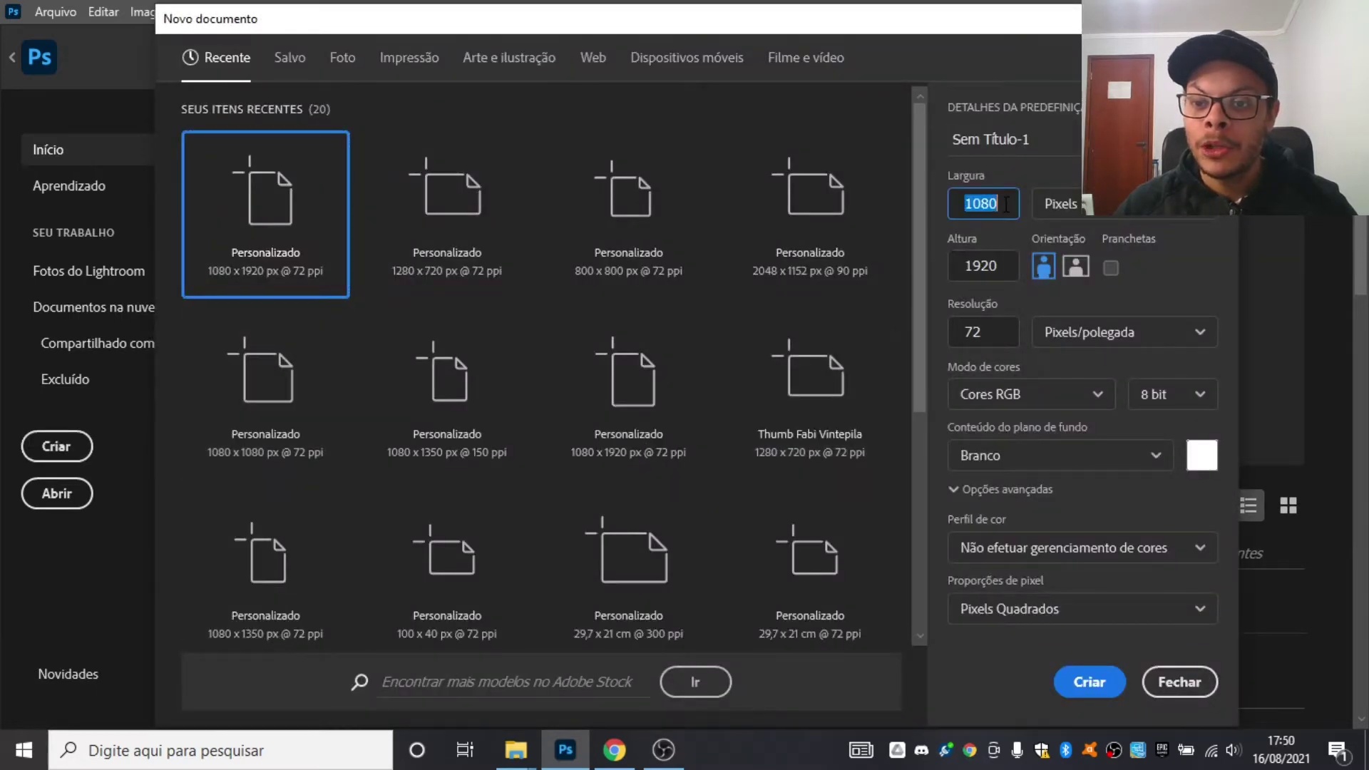
type("1280")
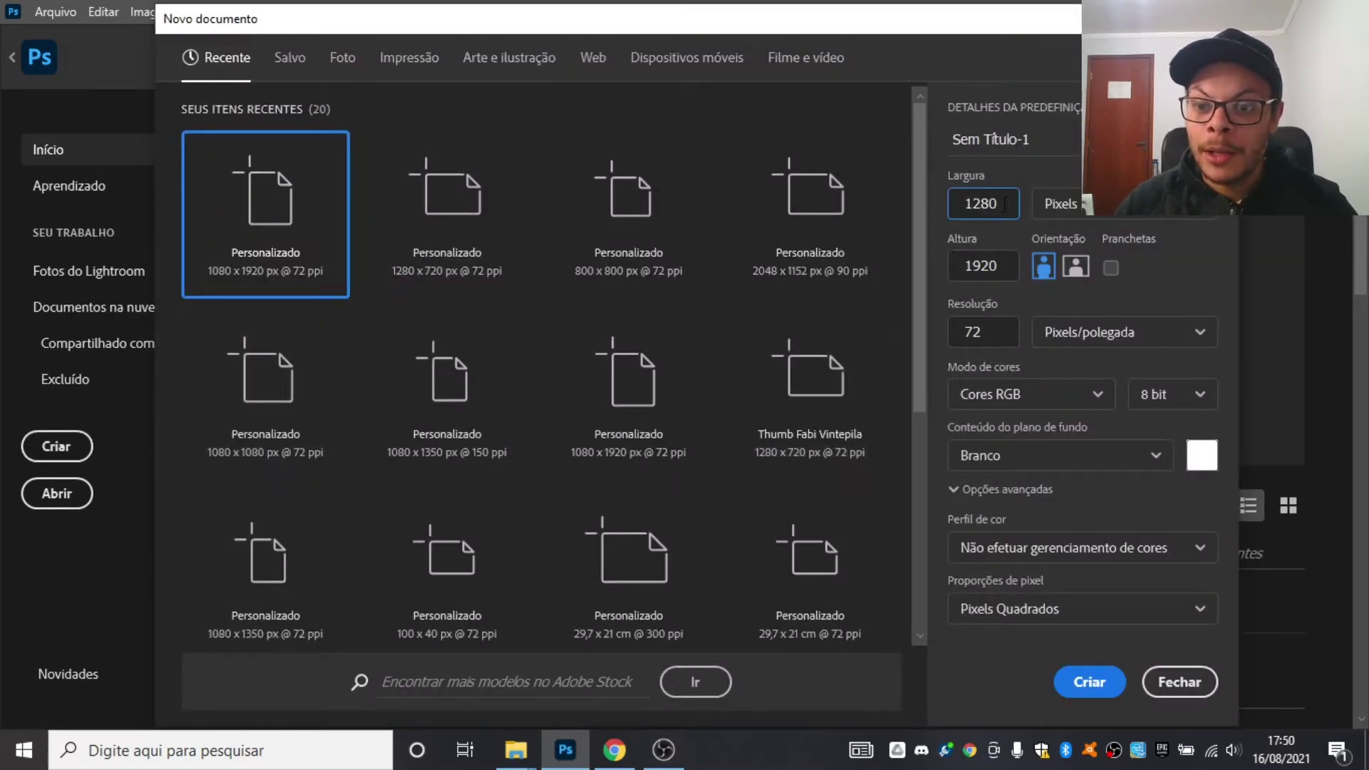
left_click(981, 266)
double_click(981, 265)
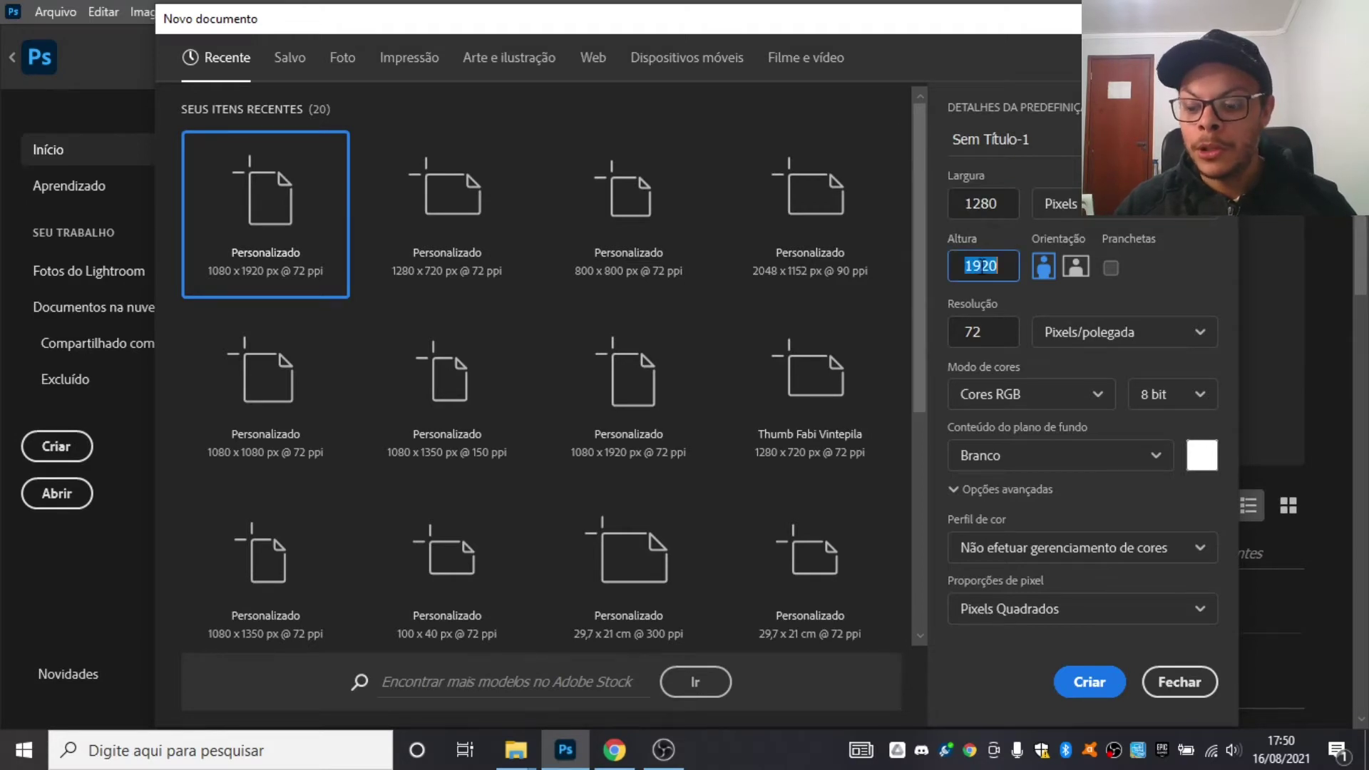
type("720")
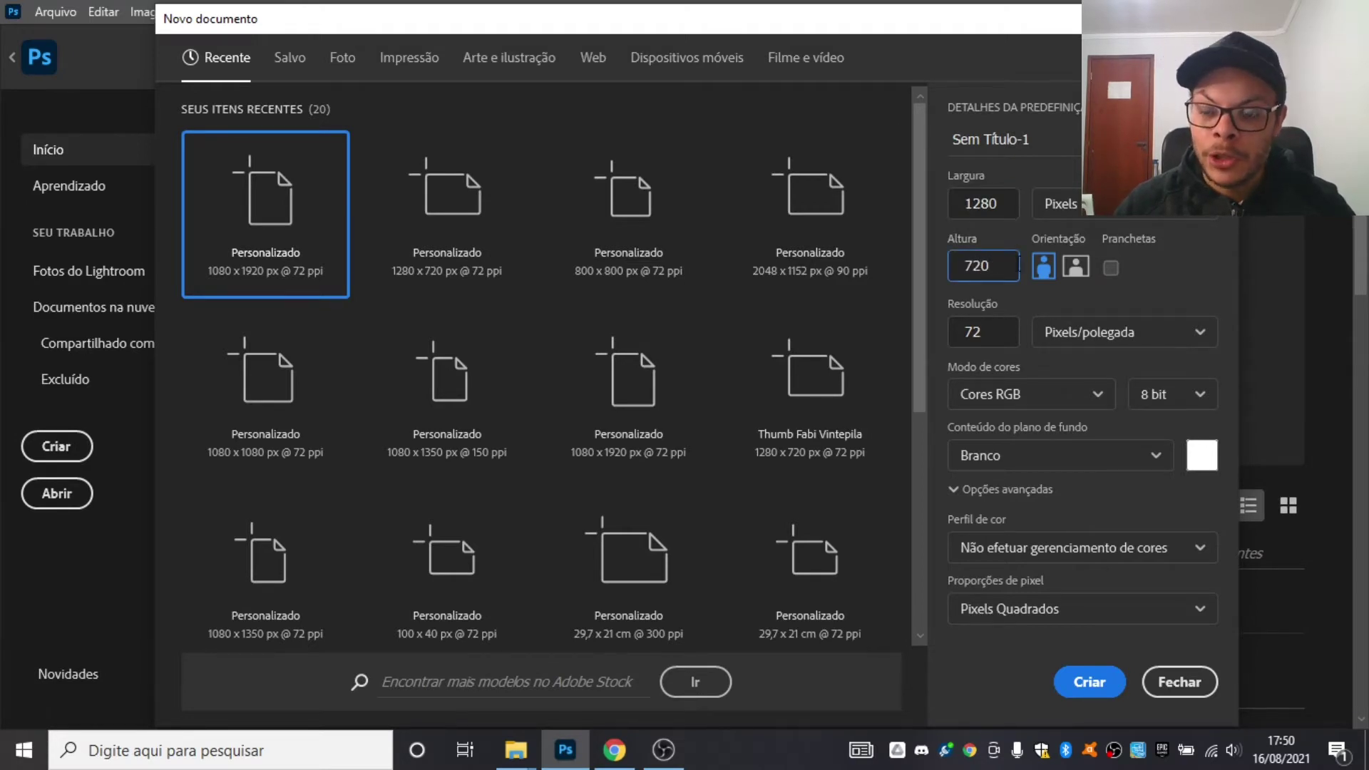
left_click(1217, 258)
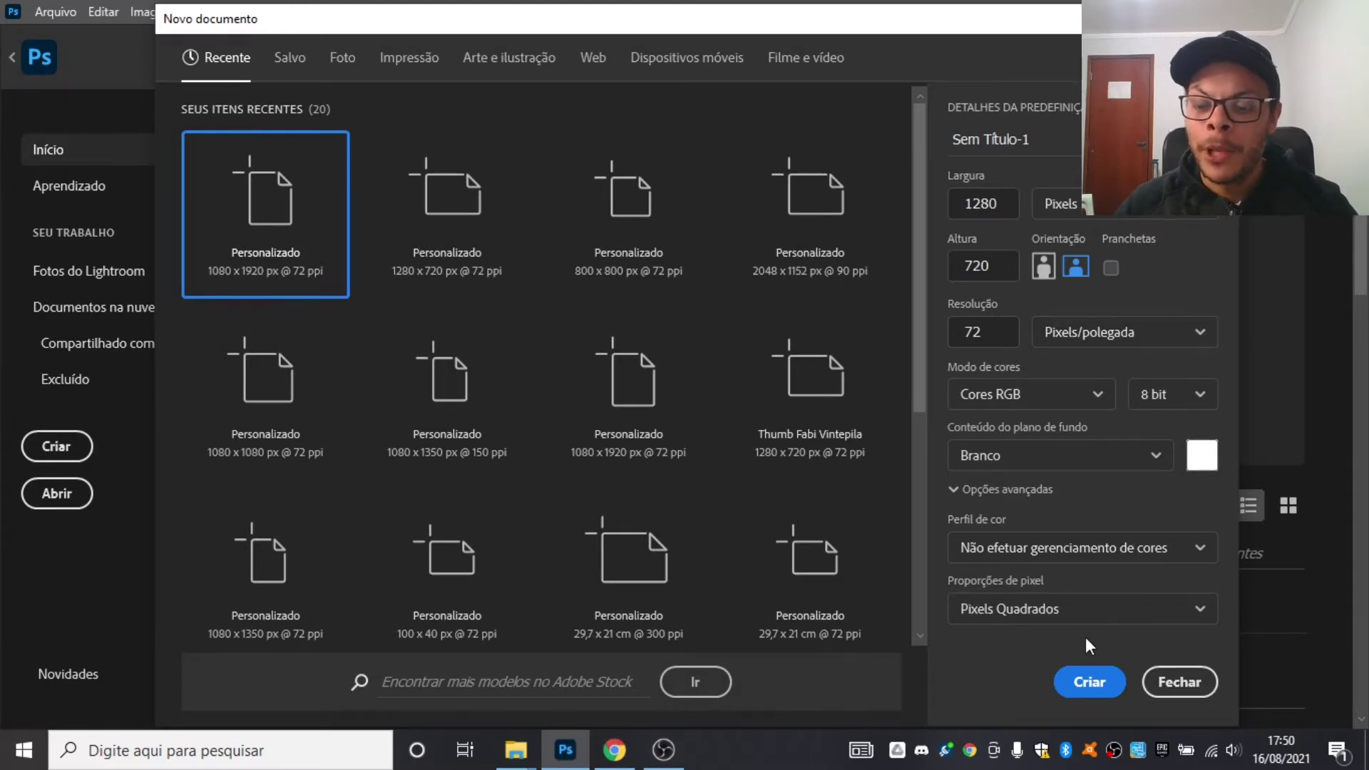
left_click(1081, 681)
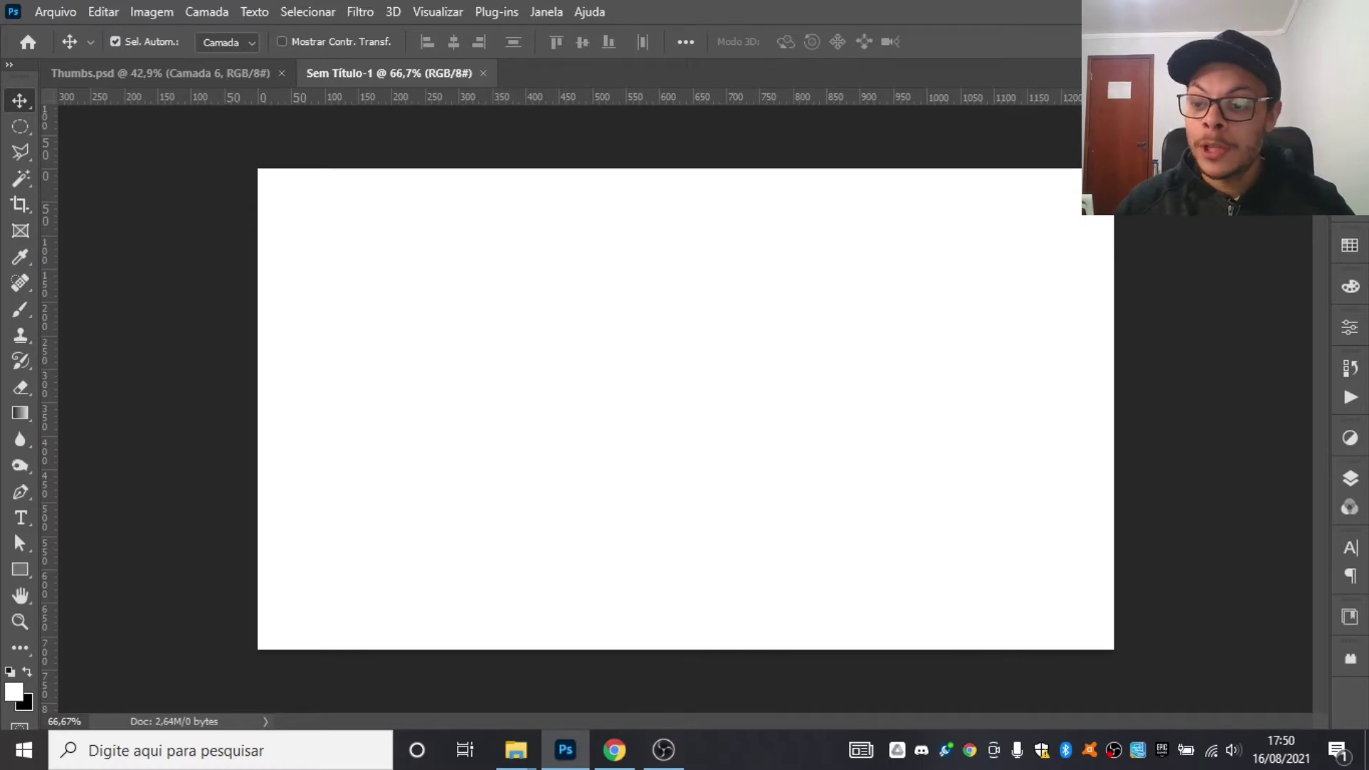
left_click(1354, 483)
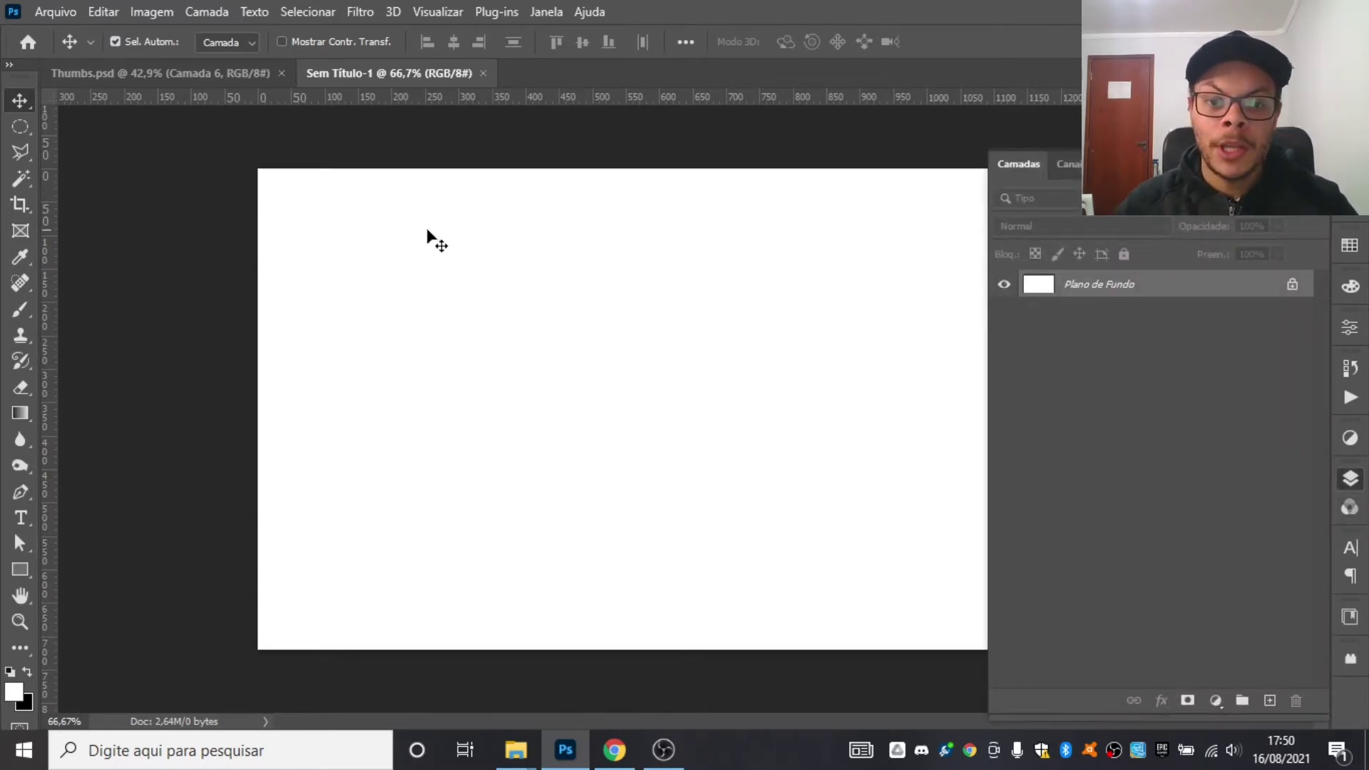
left_click(580, 263)
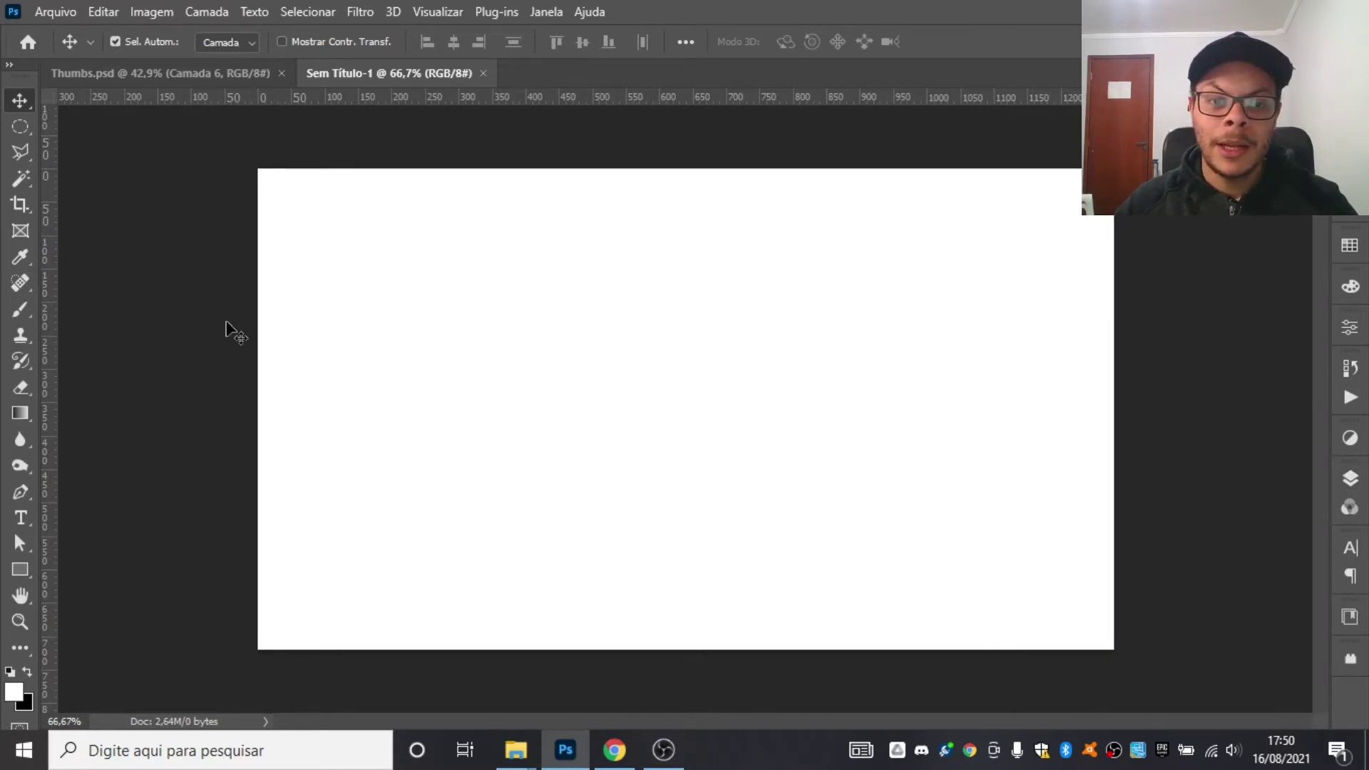
- Create a 1280 x 720 px rectangle shape with all corner radii set to 0 px
left_click(19, 570)
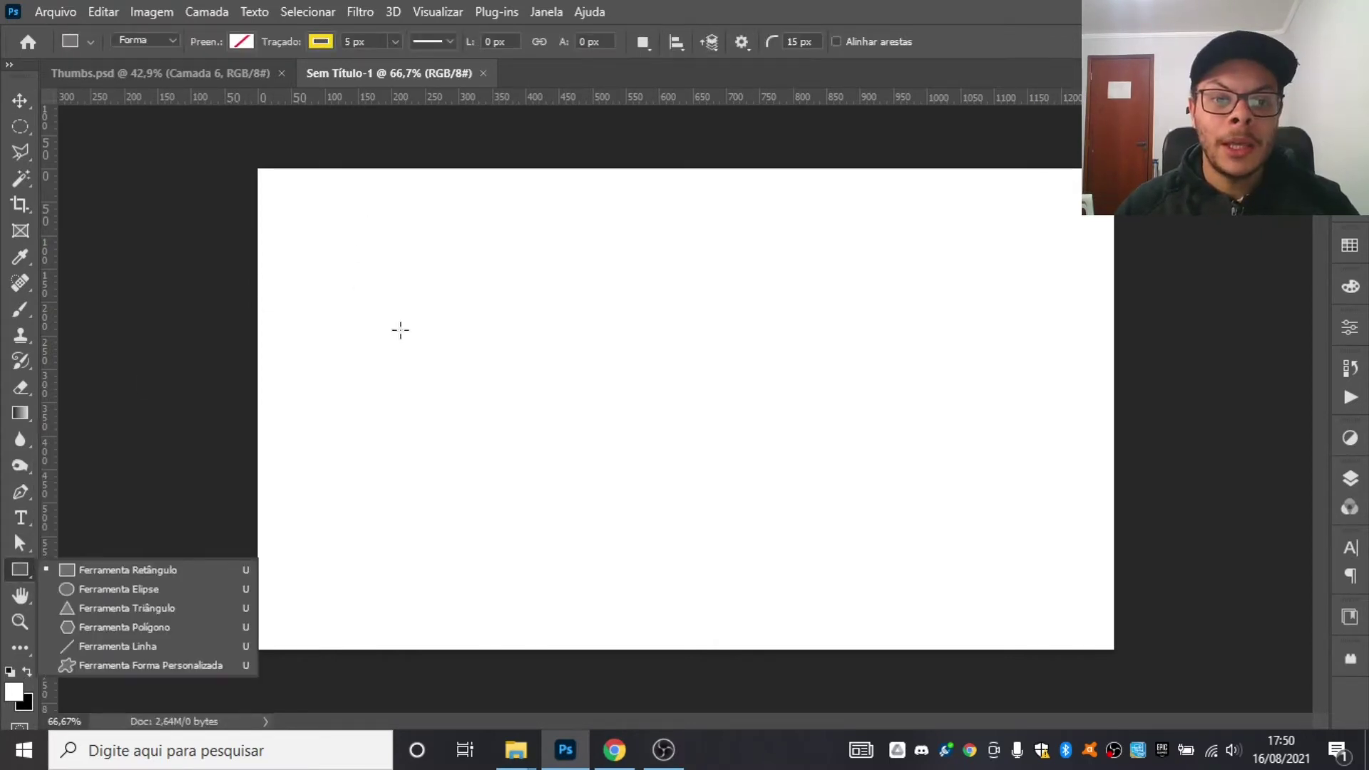
left_click(682, 302)
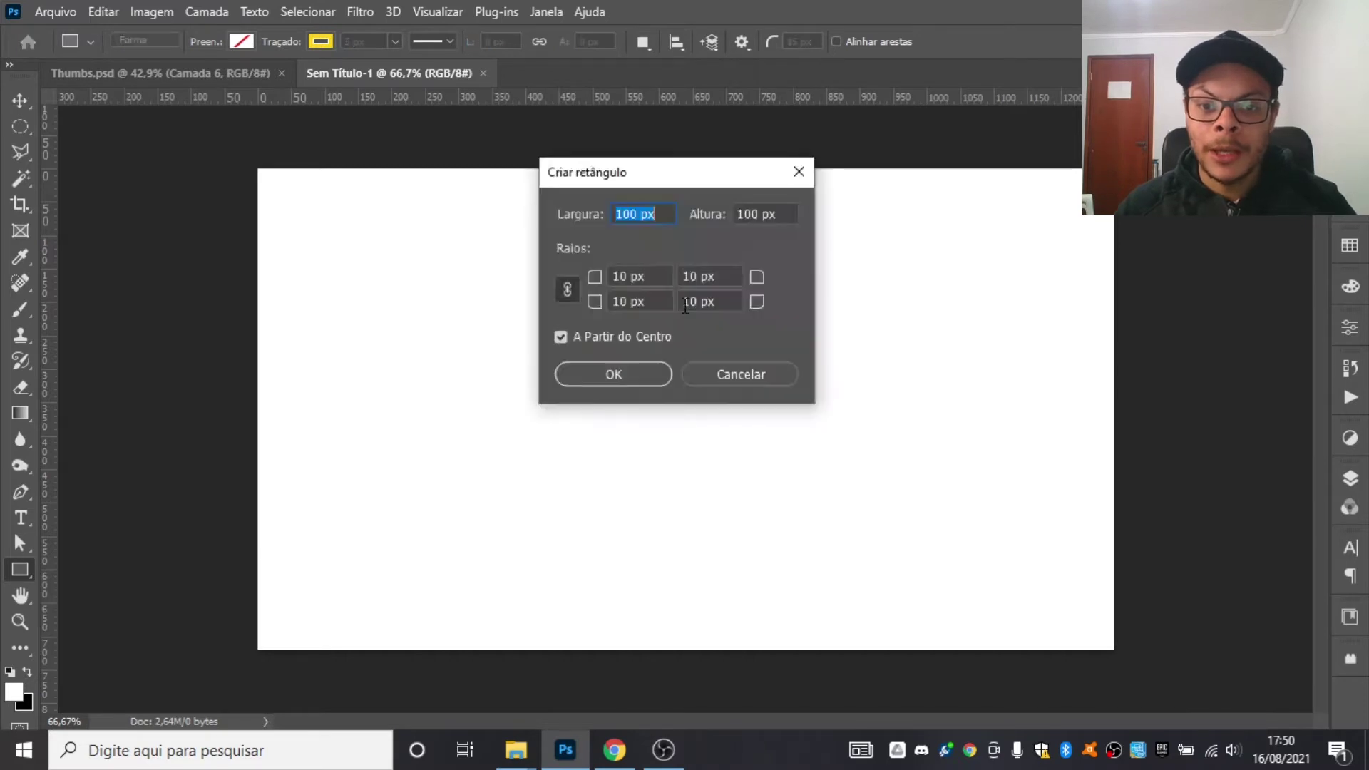
type("1280")
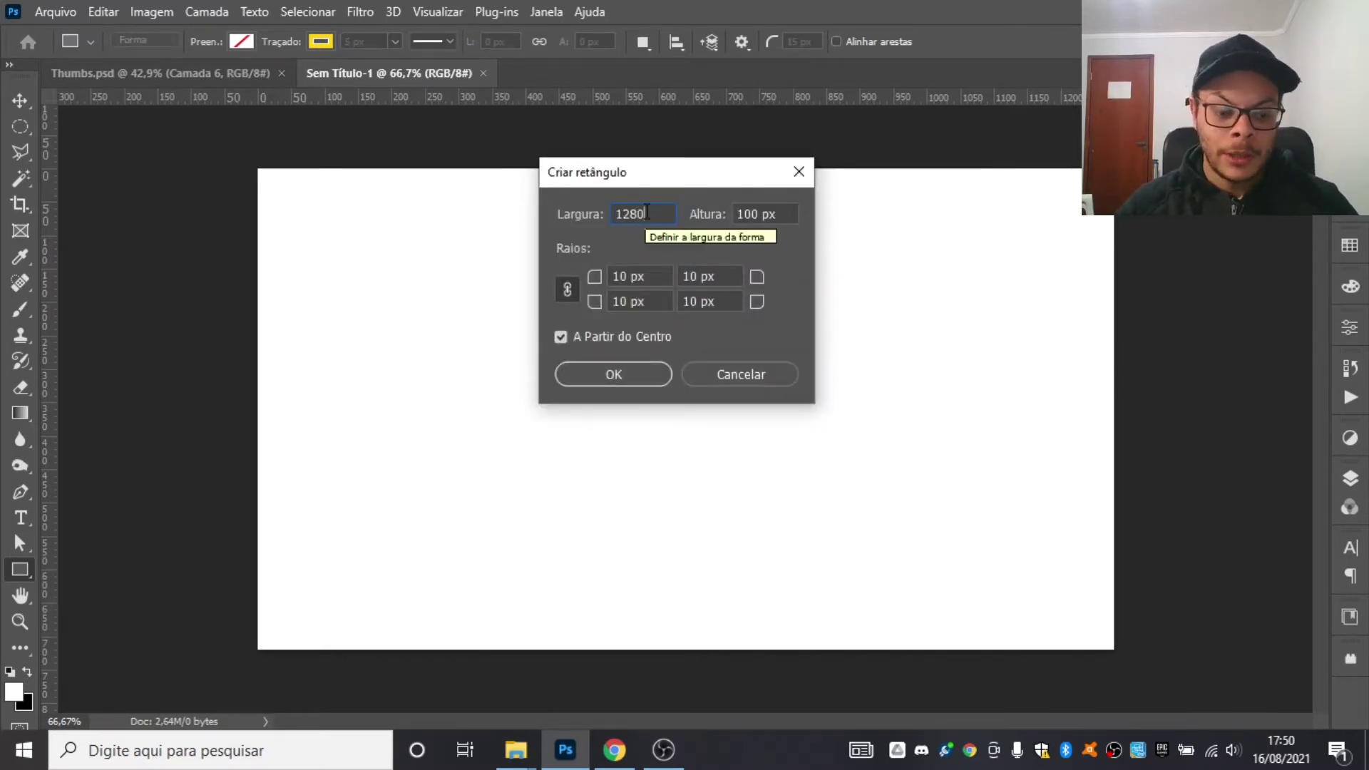
key("Tab")
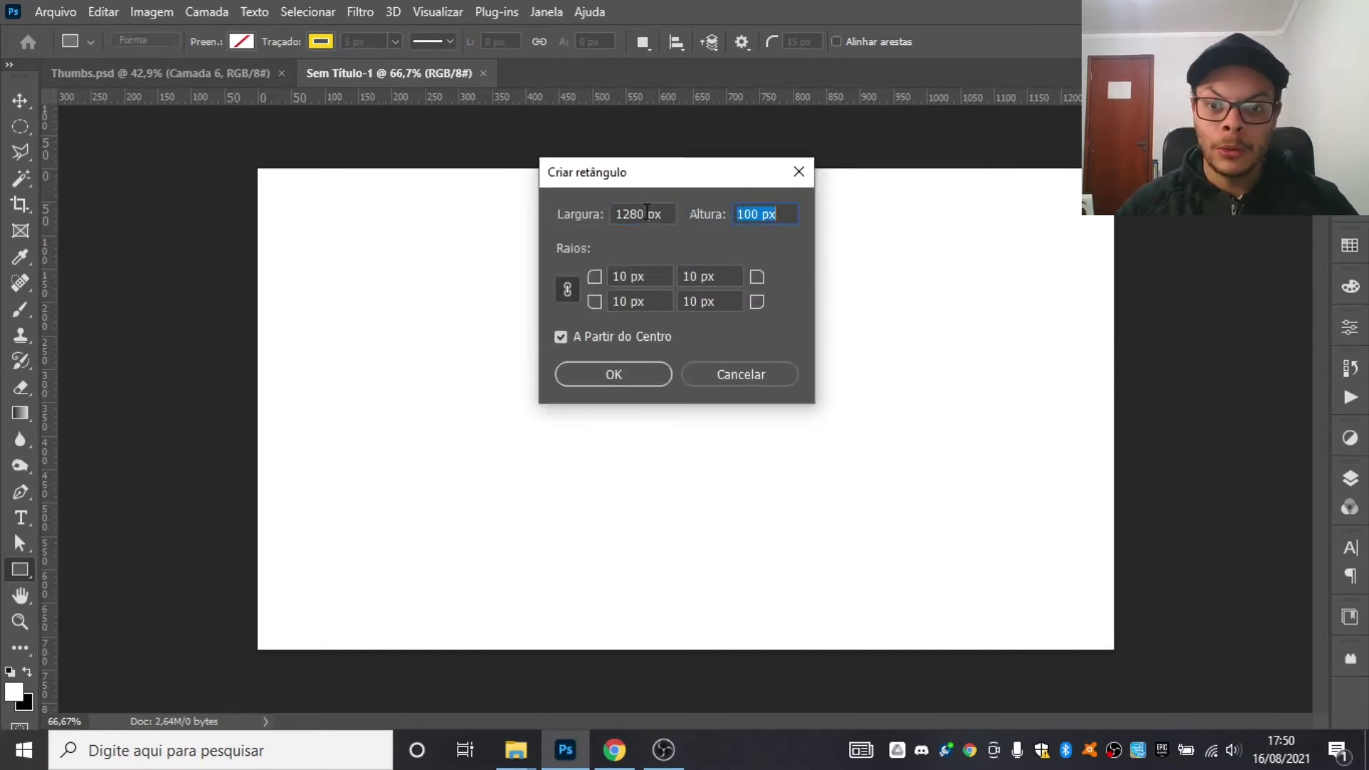
type("720")
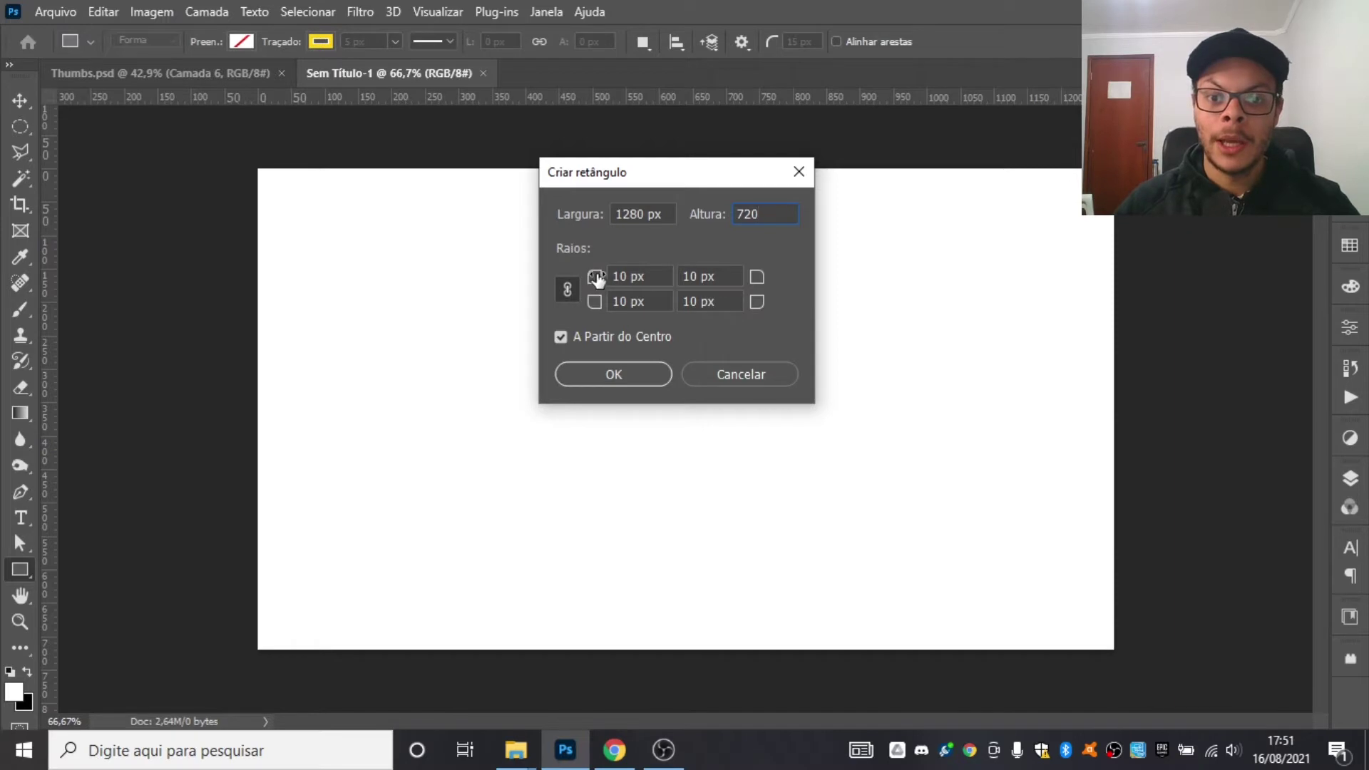
left_click_drag(596, 277, 479, 279)
key("shift+Tab")
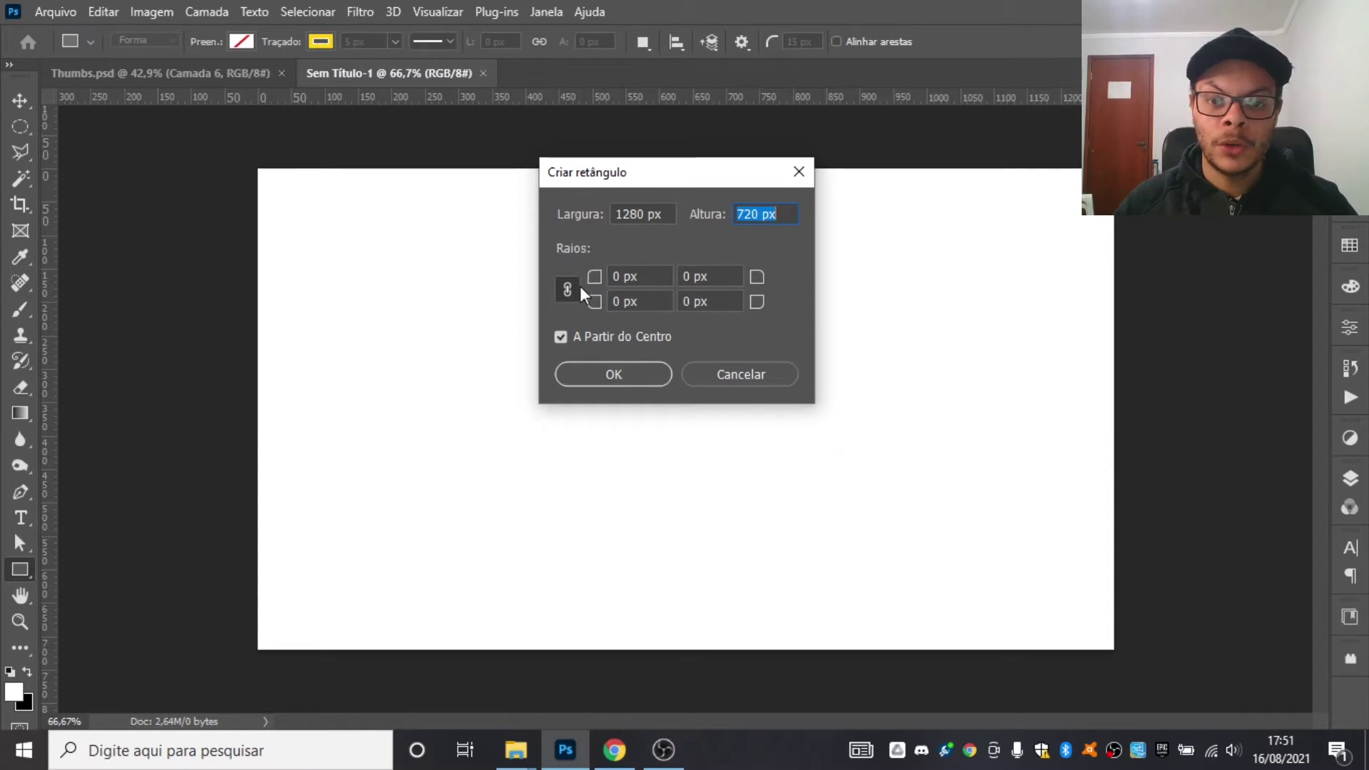
left_click(630, 379)
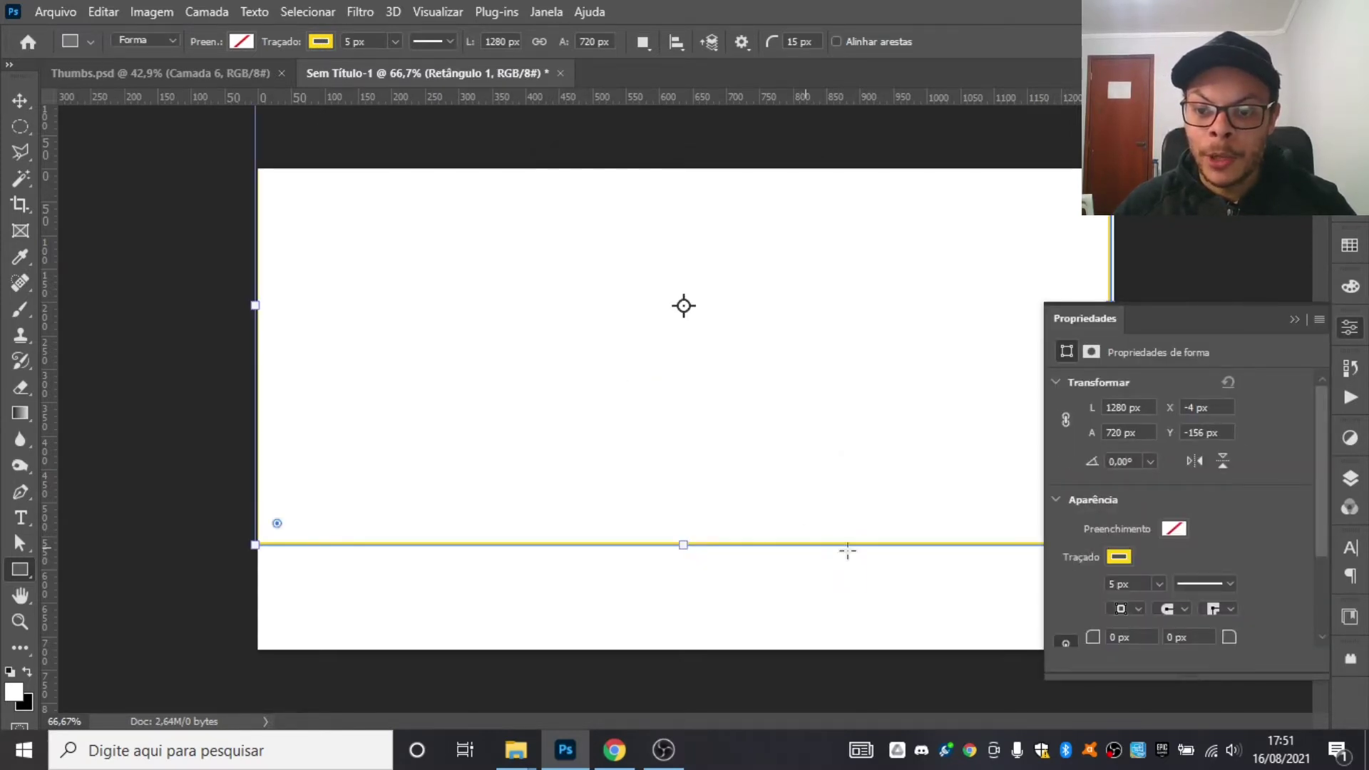
- Set the rectangle's yellow stroke to 15 px and move the shape to X 0, Y 0 so it frames the canvas
left_click(1158, 583)
left_click_drag(1159, 604, 1175, 604)
key("v")
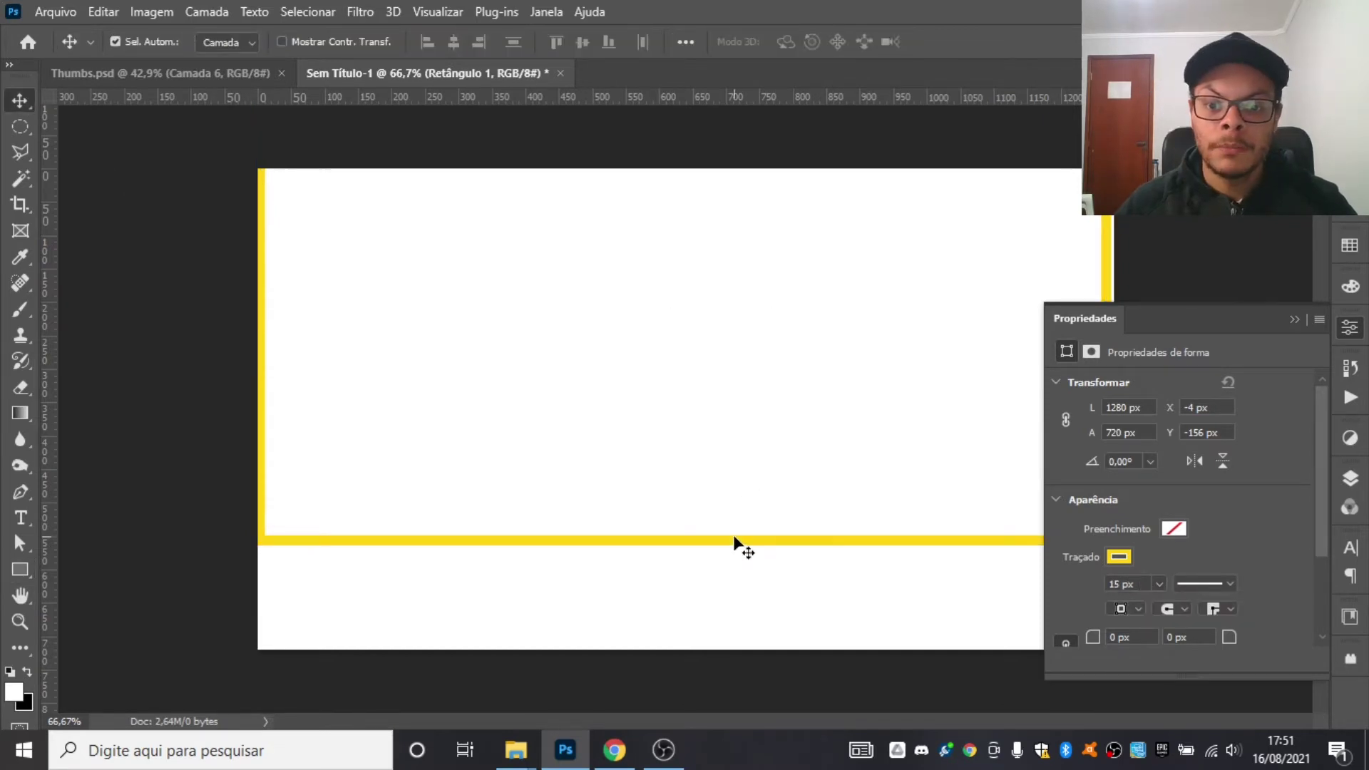
left_click_drag(733, 536, 733, 650)
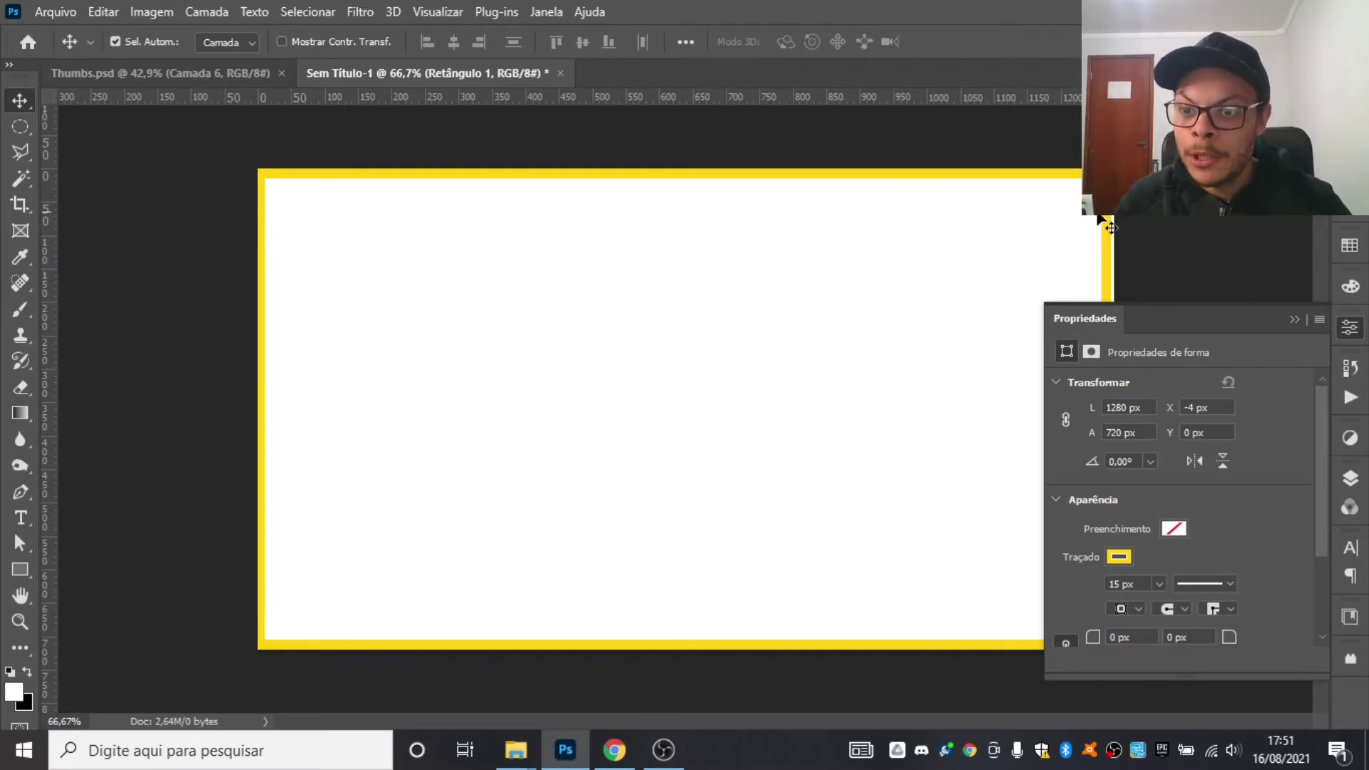
key("Right")
key("Right")
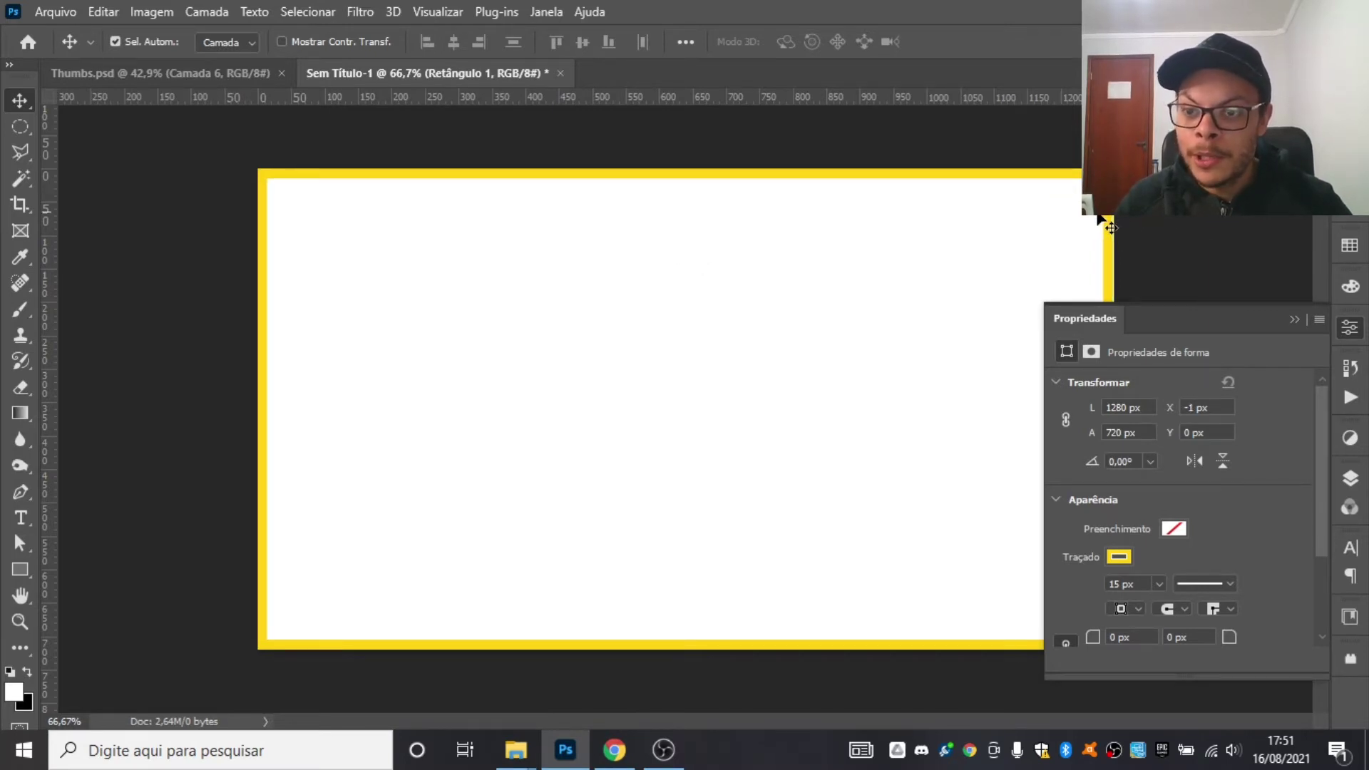
key("Right")
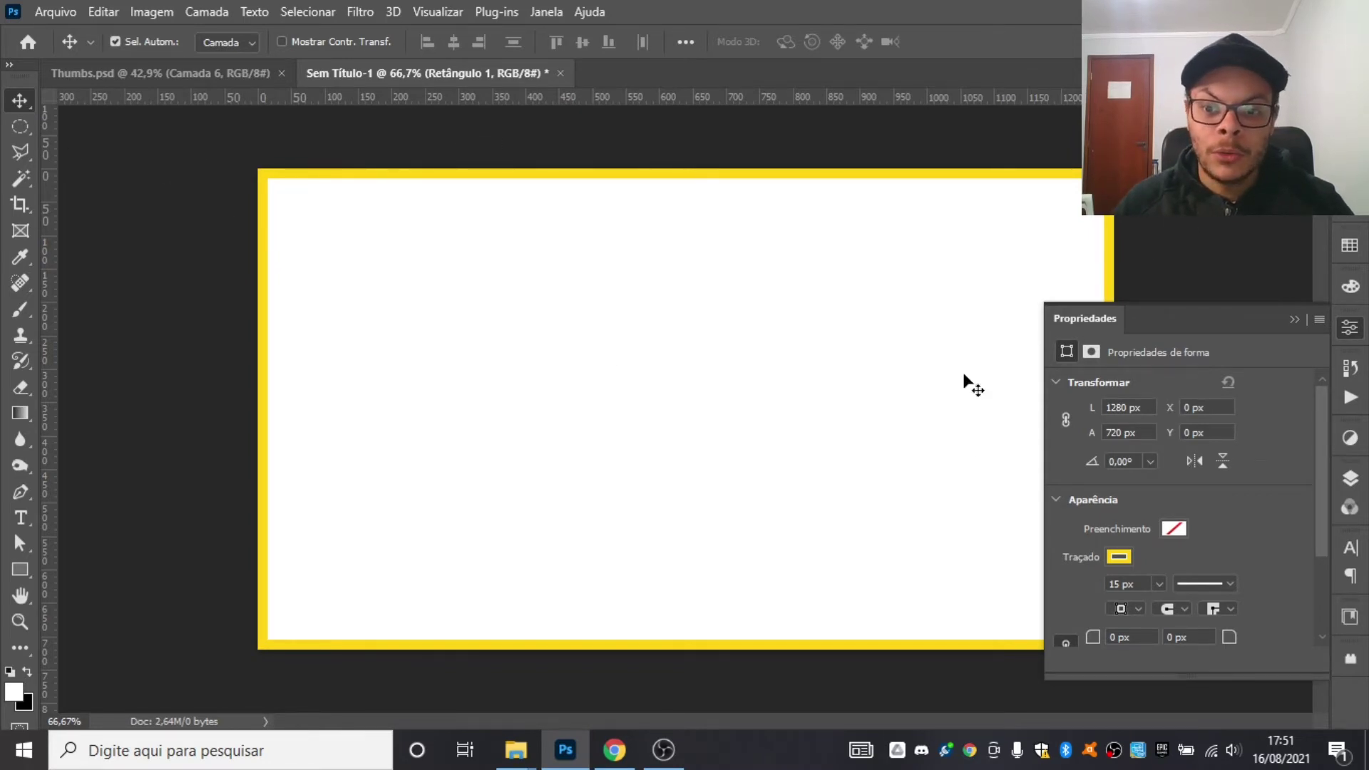
left_click(184, 242)
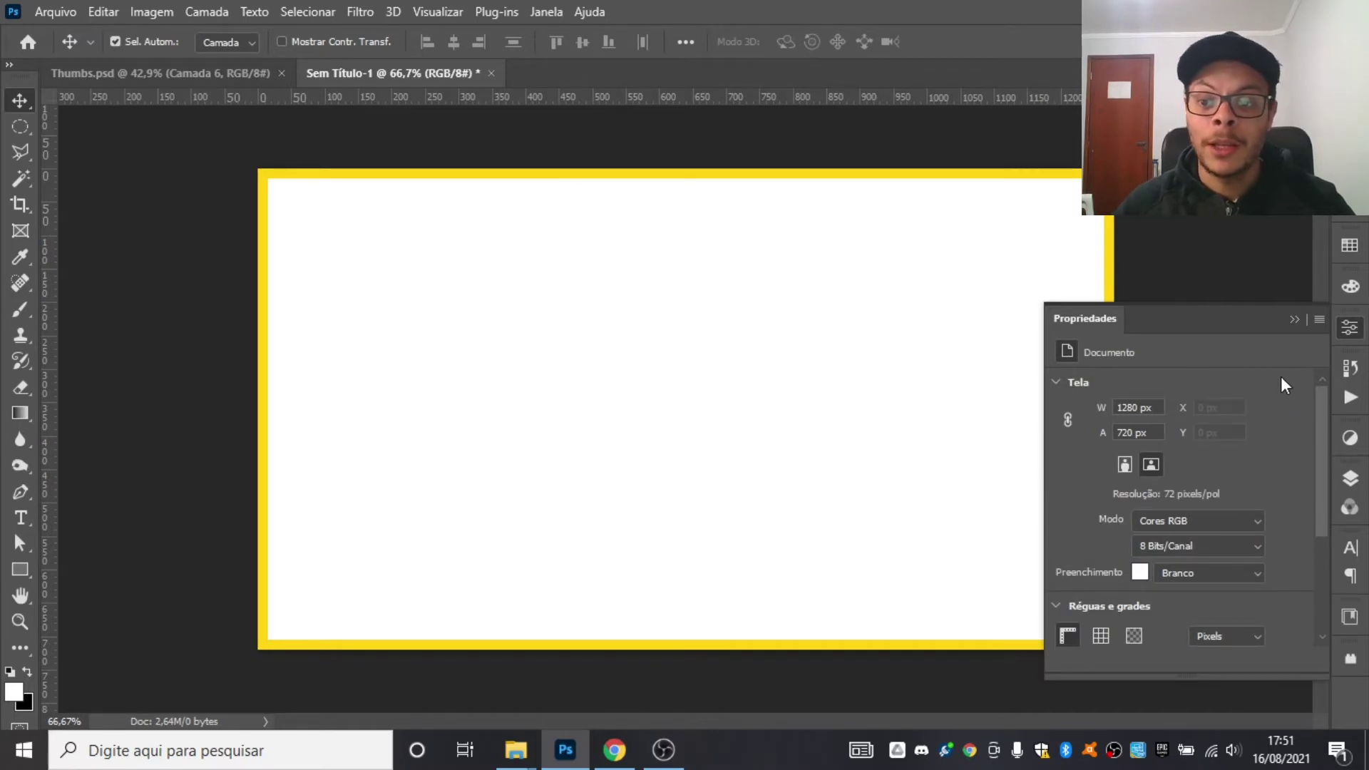
left_click(1296, 322)
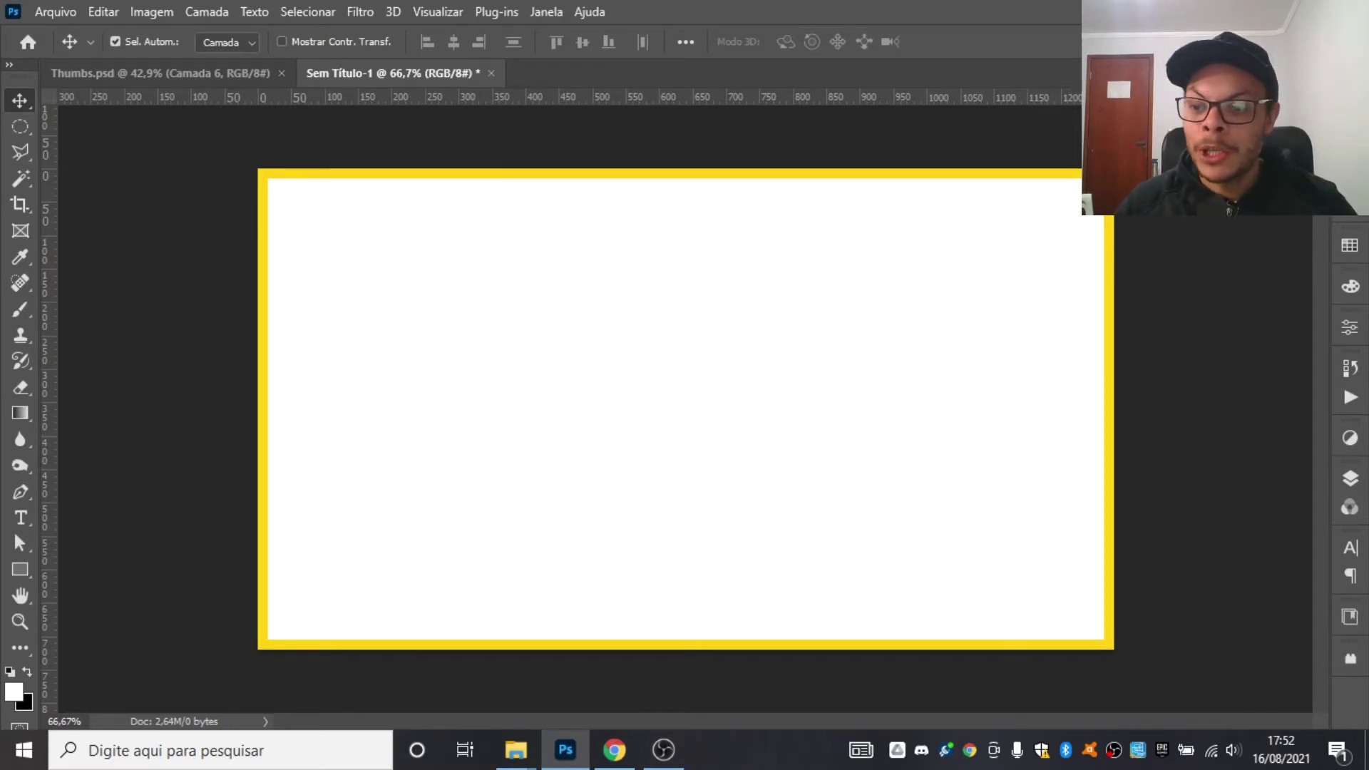
- Fill the Plano de Fundo layer with black
left_click(1350, 479)
left_click(1112, 317)
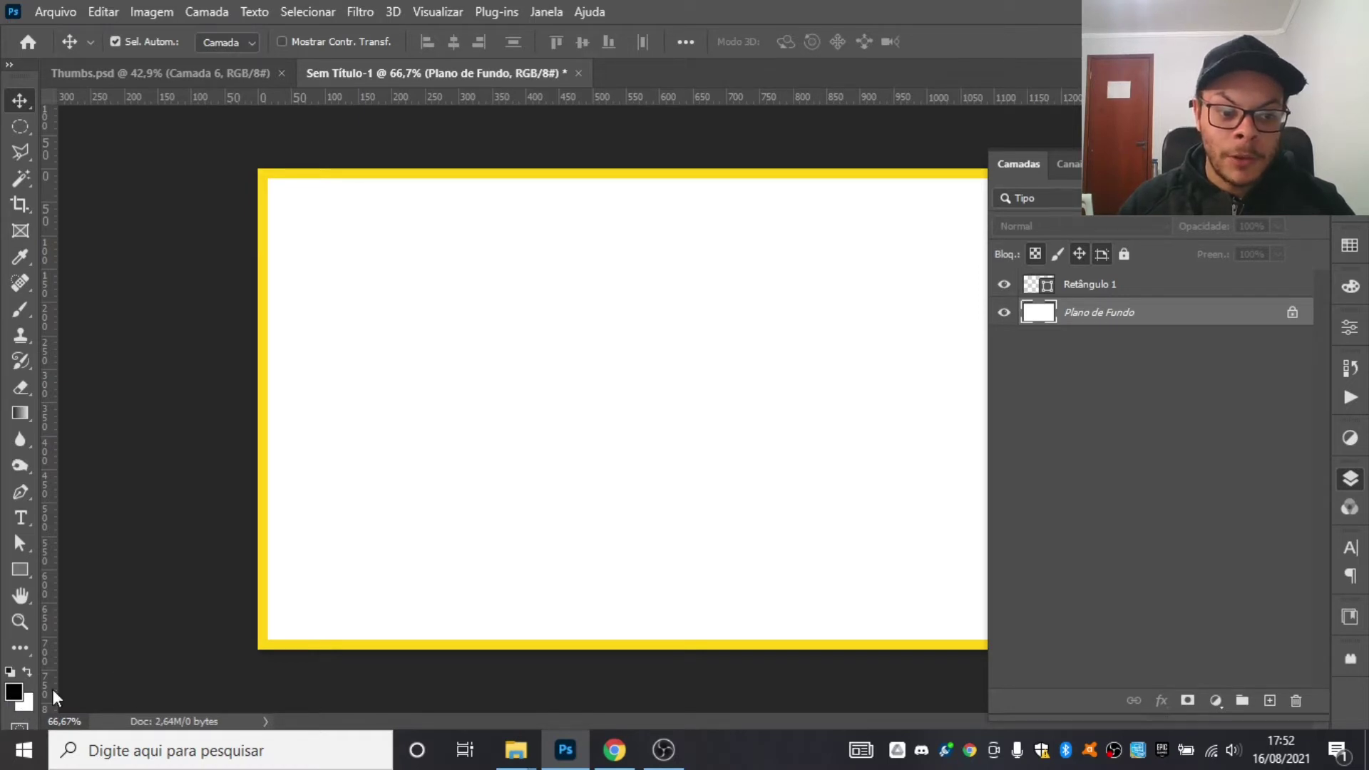
key("alt+BackSpace")
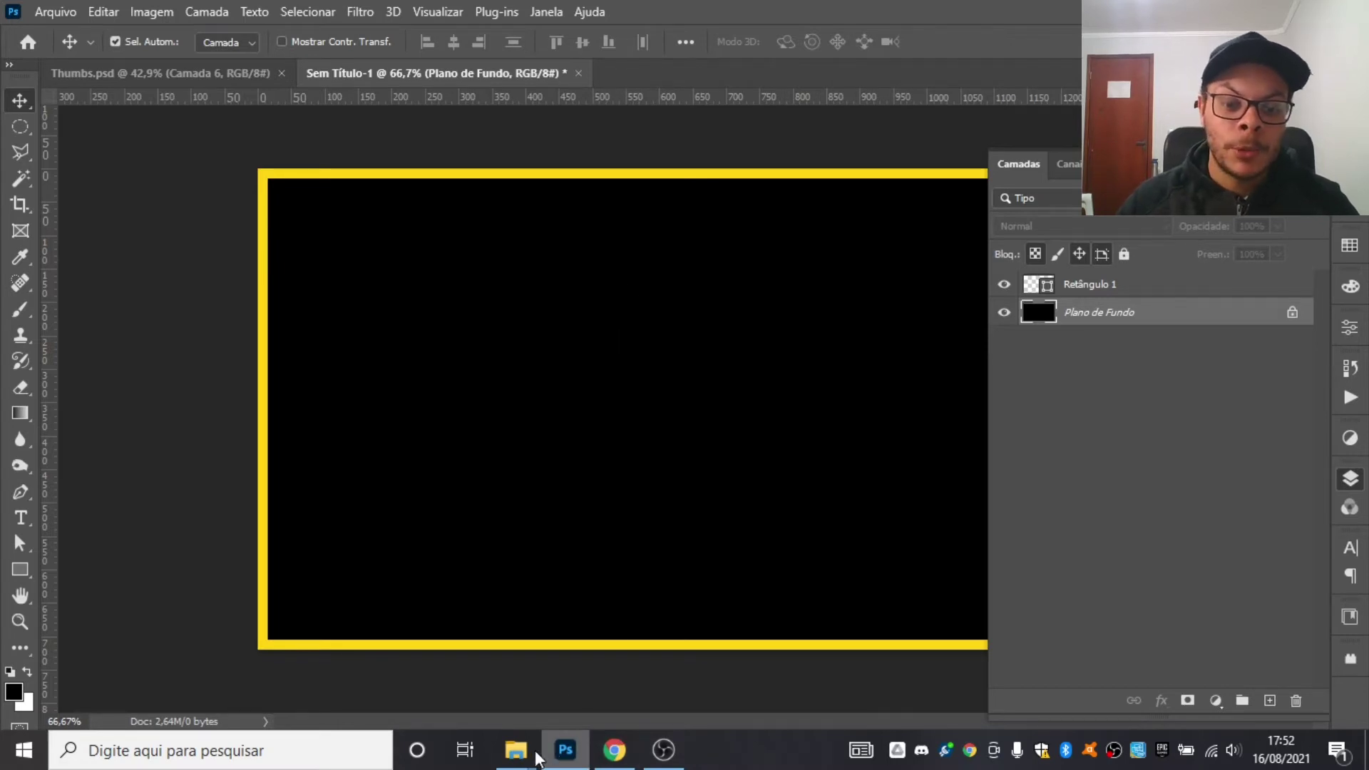
- Place IMG_20210407_102436_DRO from the Fotos Para Thumbnail folder, scaled to about 80%, on the right half of the canvas inside the frame
mouse_move(527, 757)
left_click(465, 702)
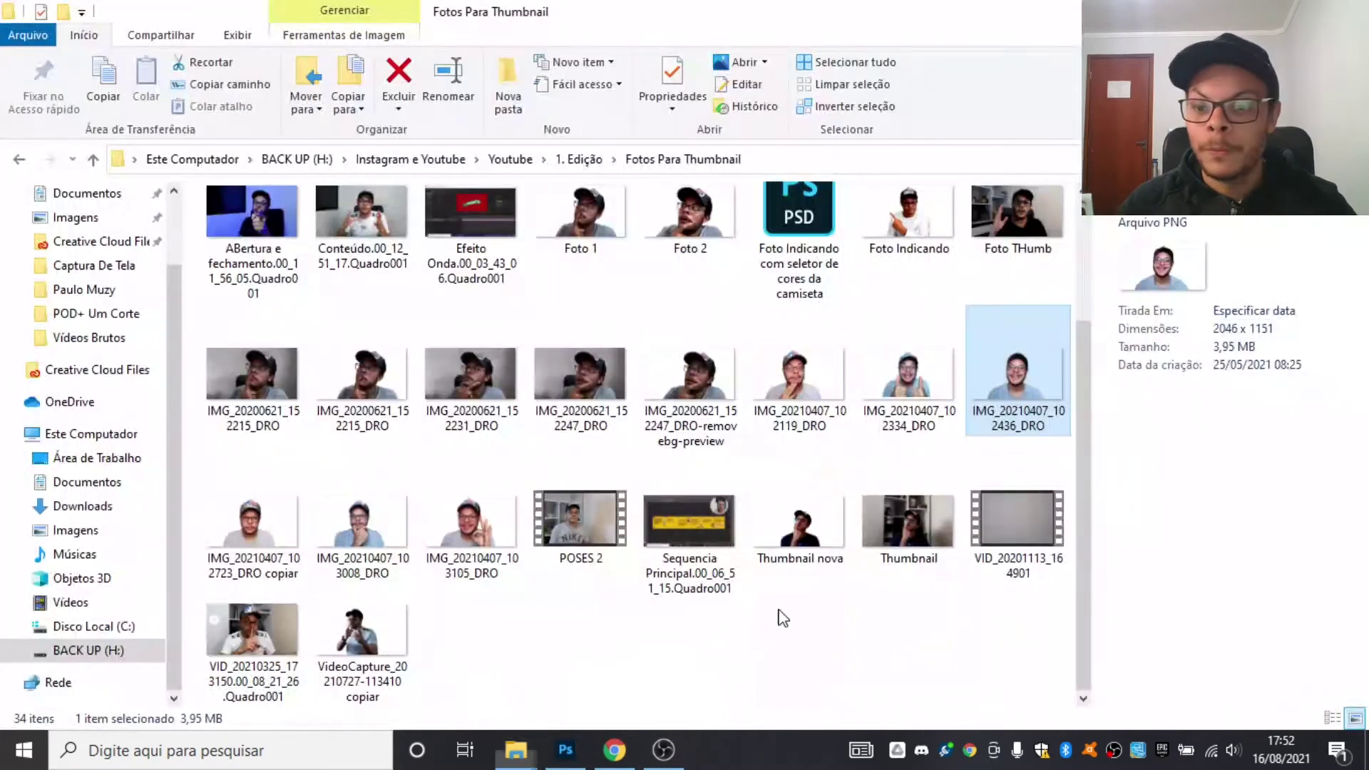
left_click_drag(1002, 438, 686, 262)
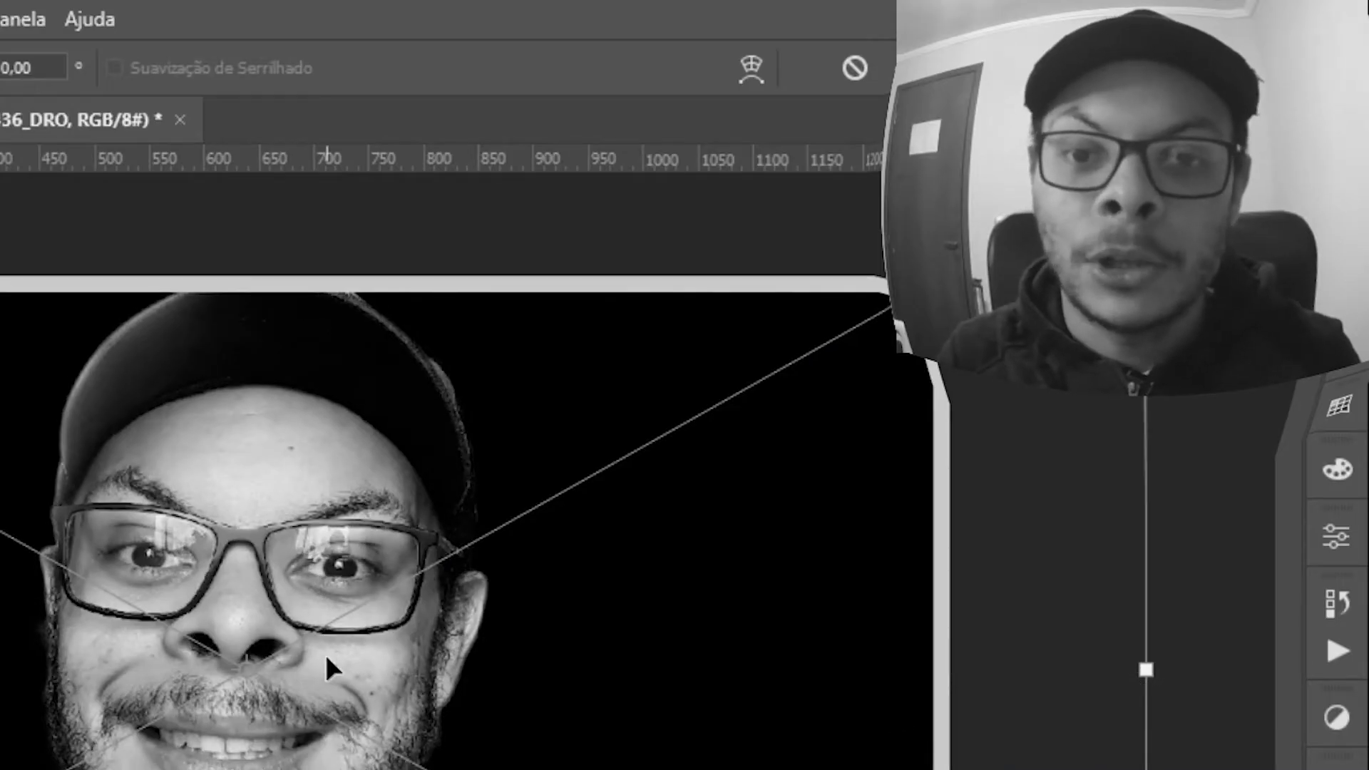
left_click_drag(811, 410, 876, 388)
left_click_drag(557, 619, 639, 609)
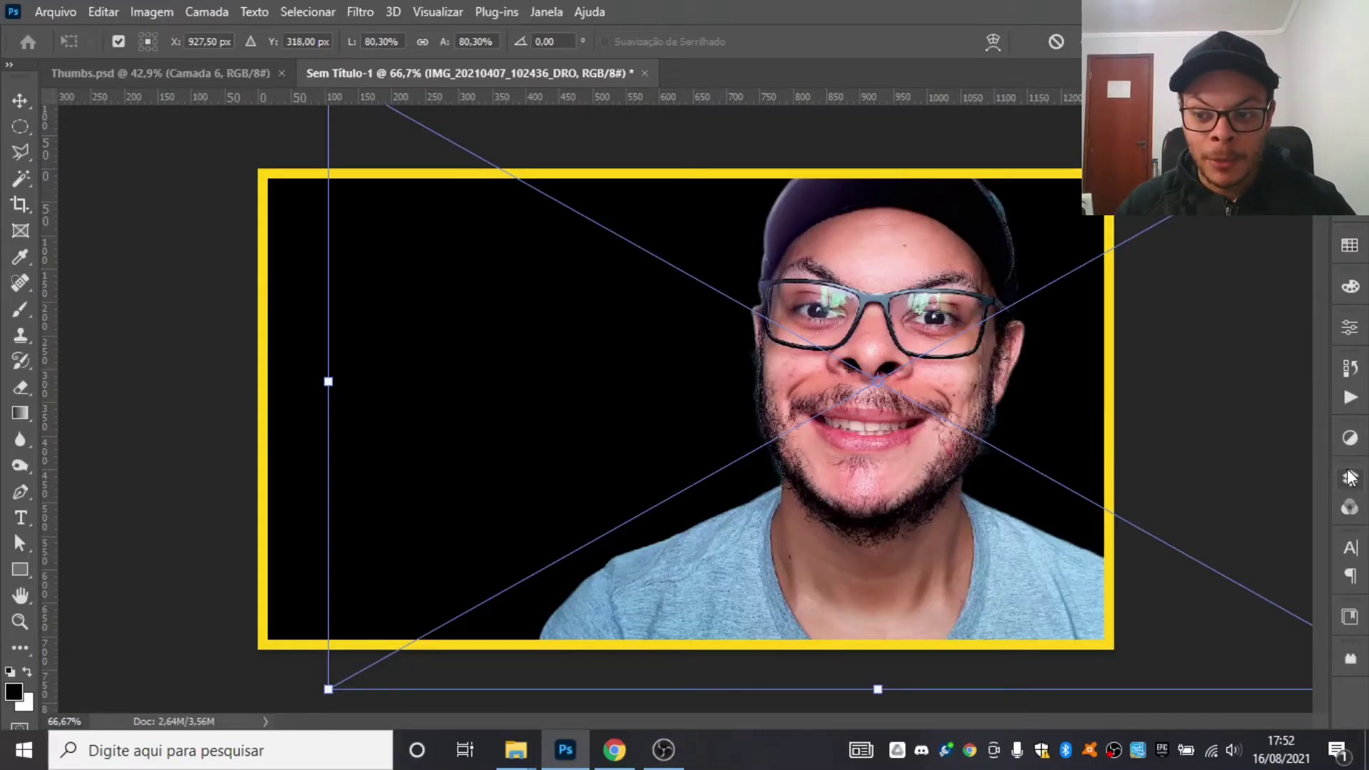
left_click(1079, 43)
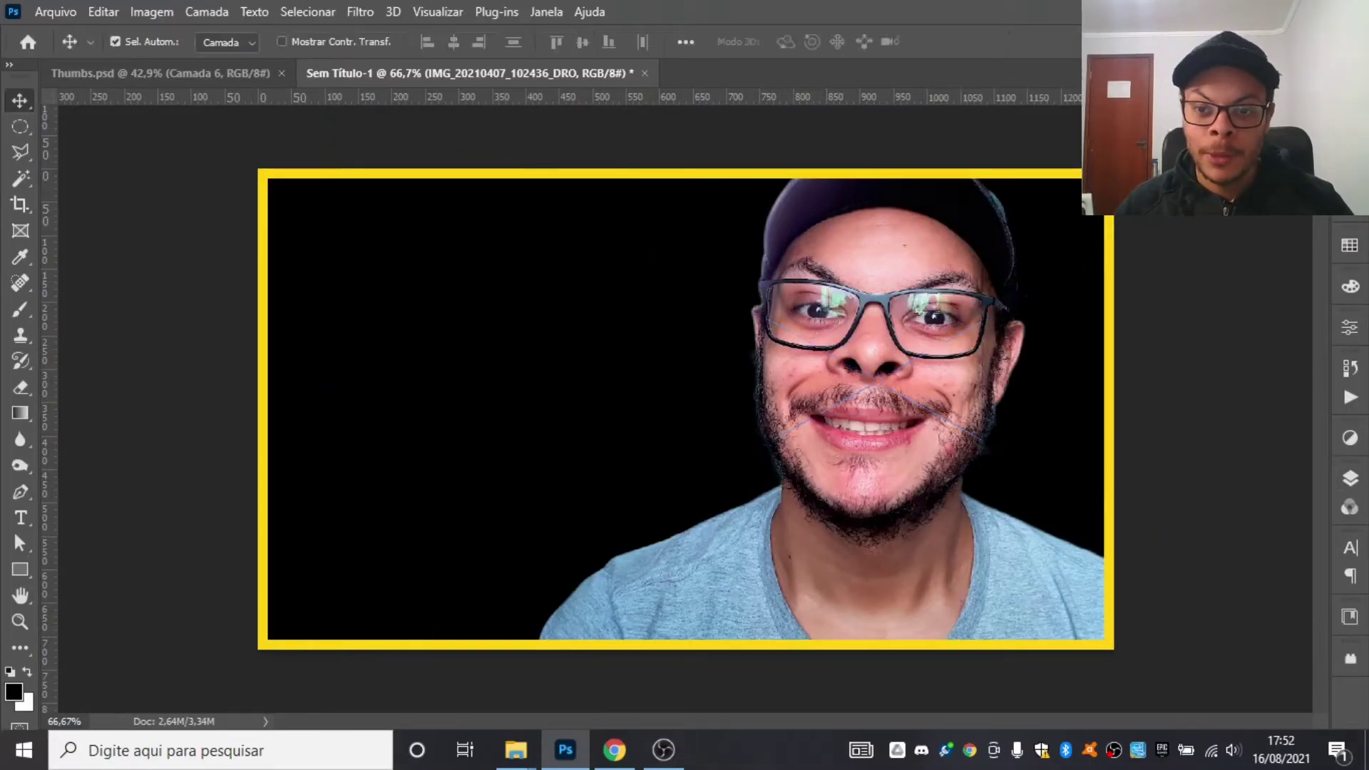
- Bring the IMG_20210407_102436_DRO layer above Retângulo 1 and shift the portrait slightly to the right on the canvas
left_click(1348, 481)
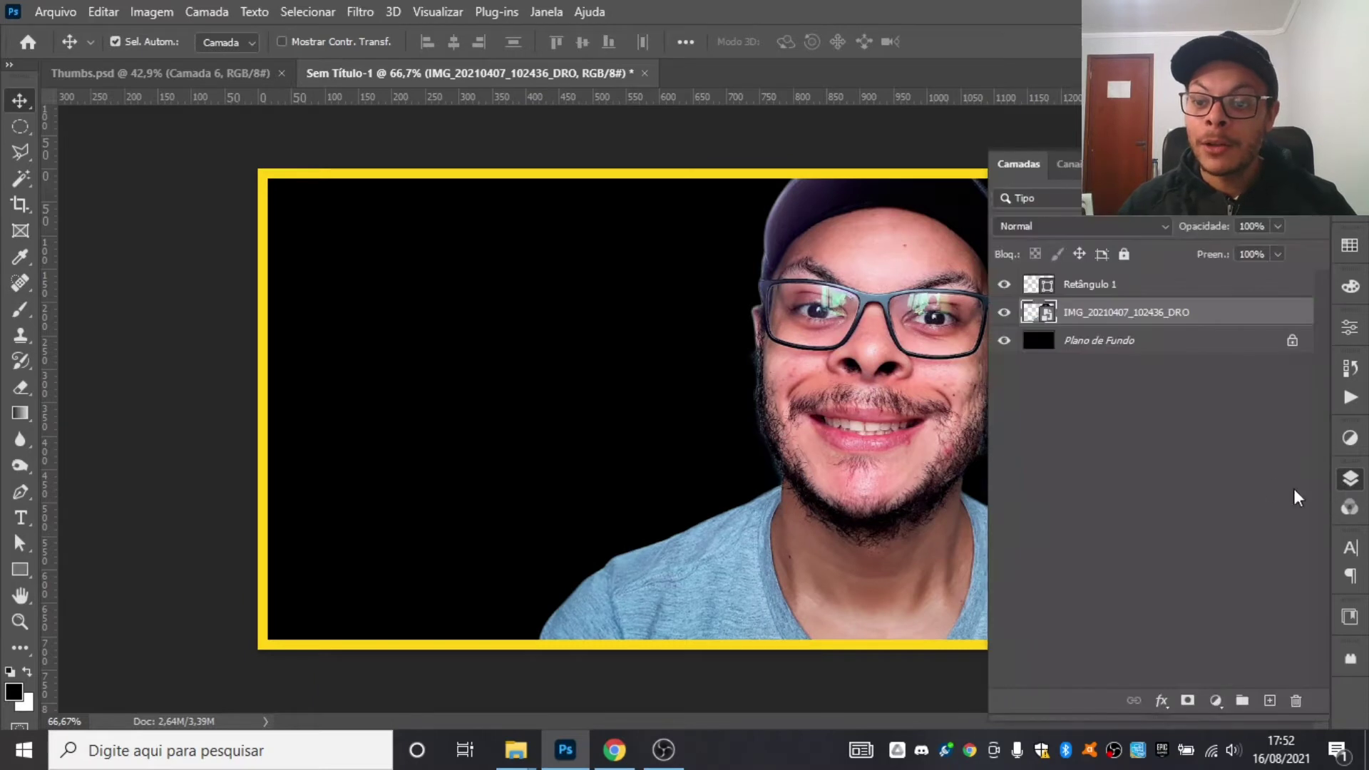
left_click_drag(1241, 326, 1246, 278)
left_click(1349, 479)
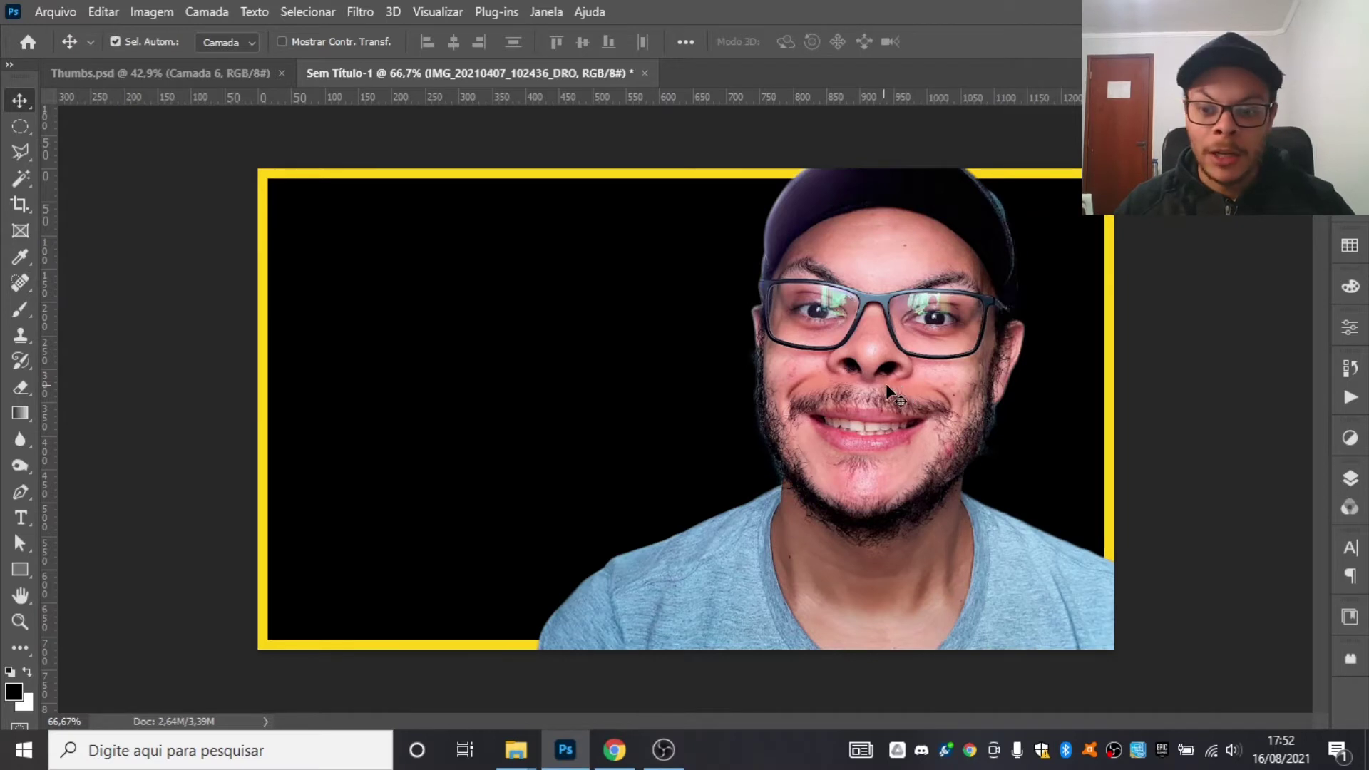
left_click_drag(885, 383, 914, 393)
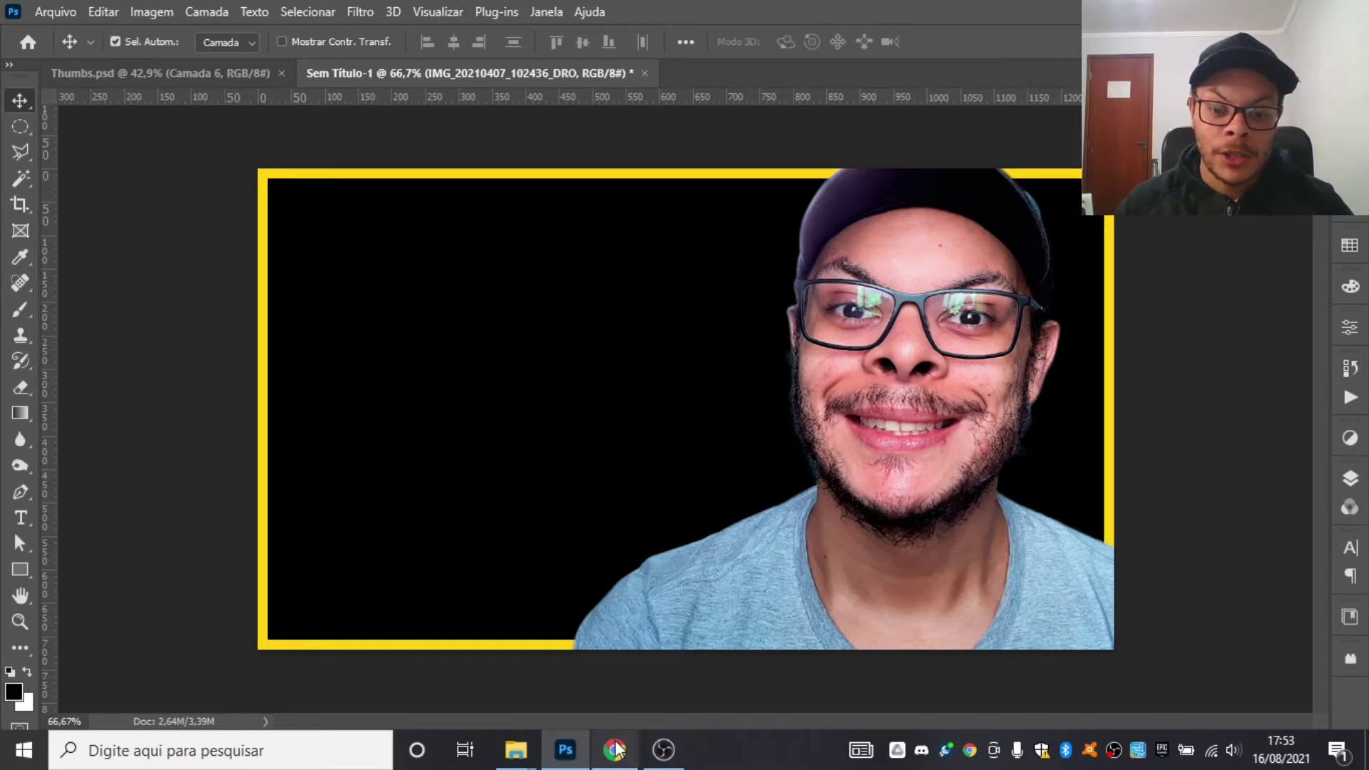
- Switch to Chrome and show the Inteligência Ltda. Podcast #239 YouTube video full screen
mouse_move(614, 750)
left_click(652, 689)
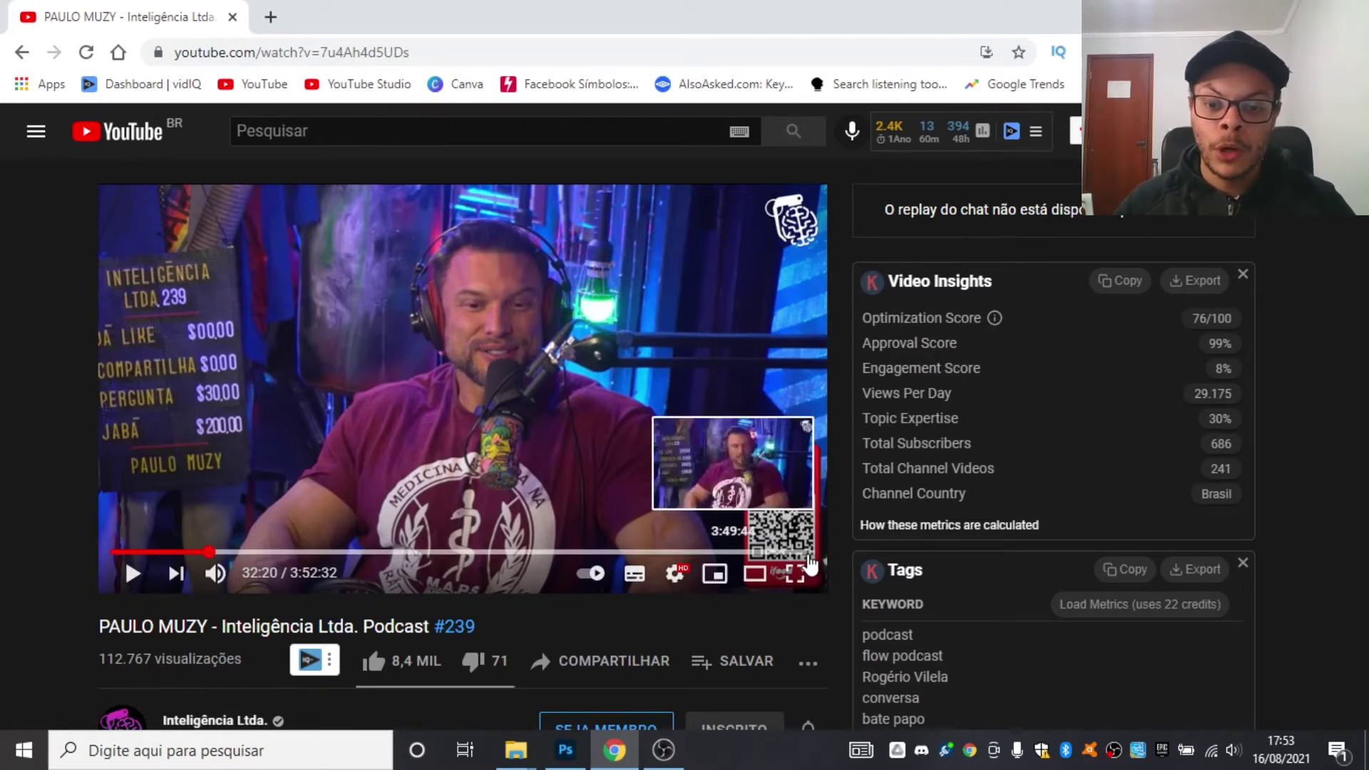
left_click(796, 574)
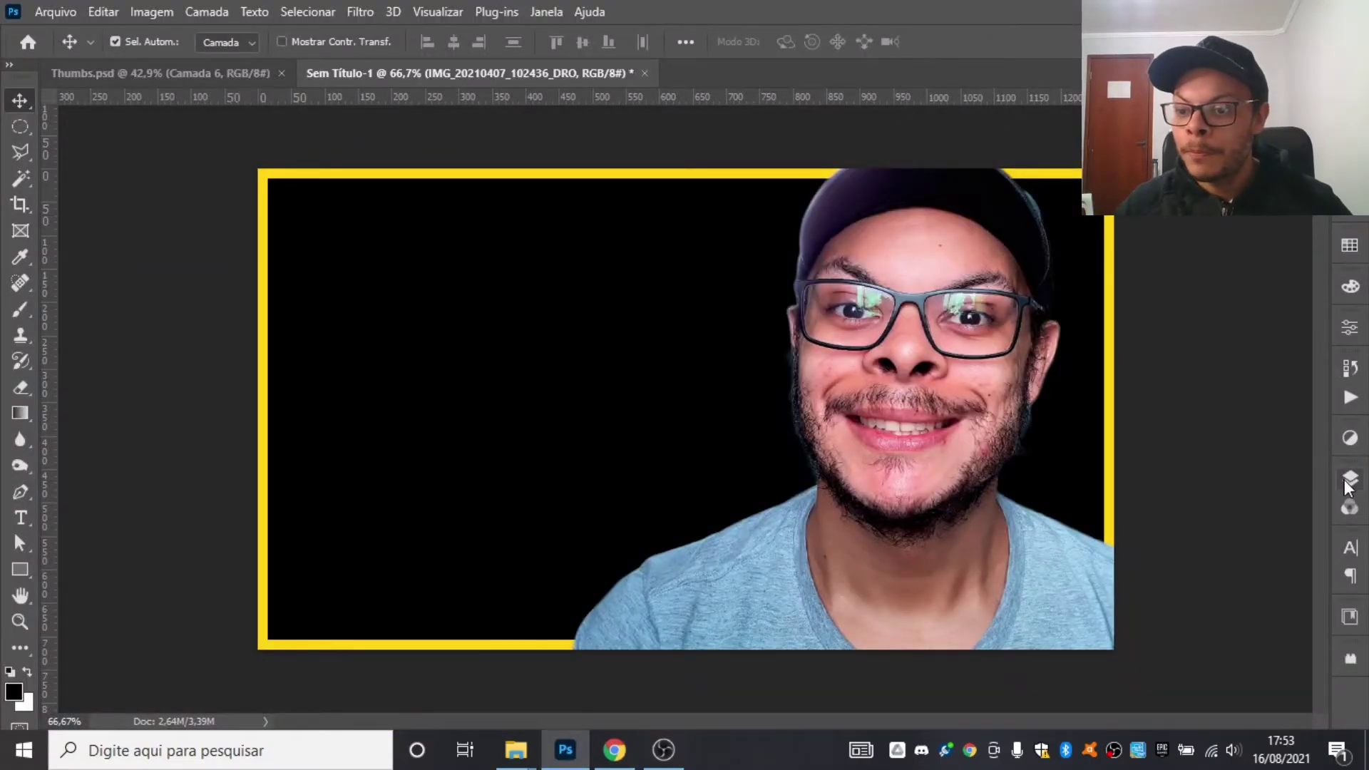
- Back in Photoshop, hide the portrait layer and paste the copied video frame into a new layer directly above Retângulo 1
left_click(1346, 479)
left_click(1004, 285)
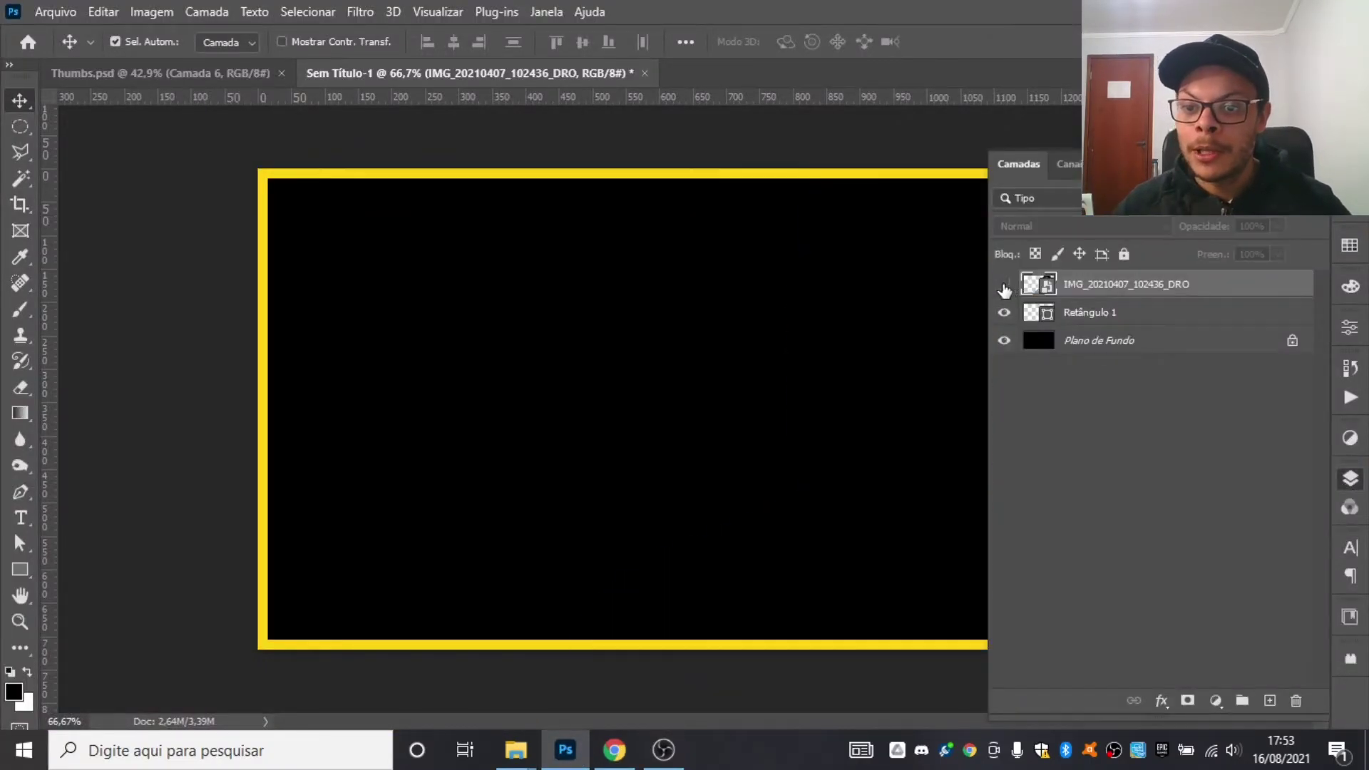
left_click(1173, 318)
left_click(1271, 700)
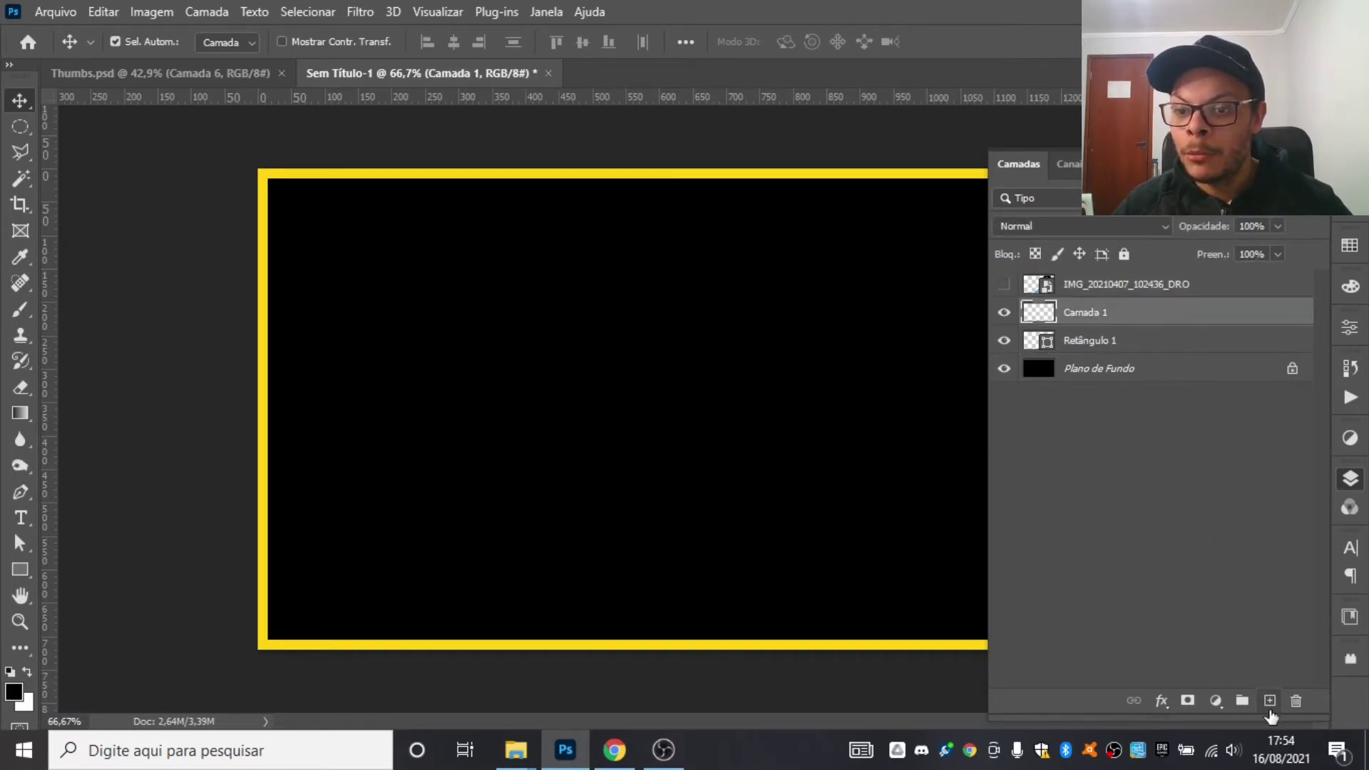
key("ctrl+v")
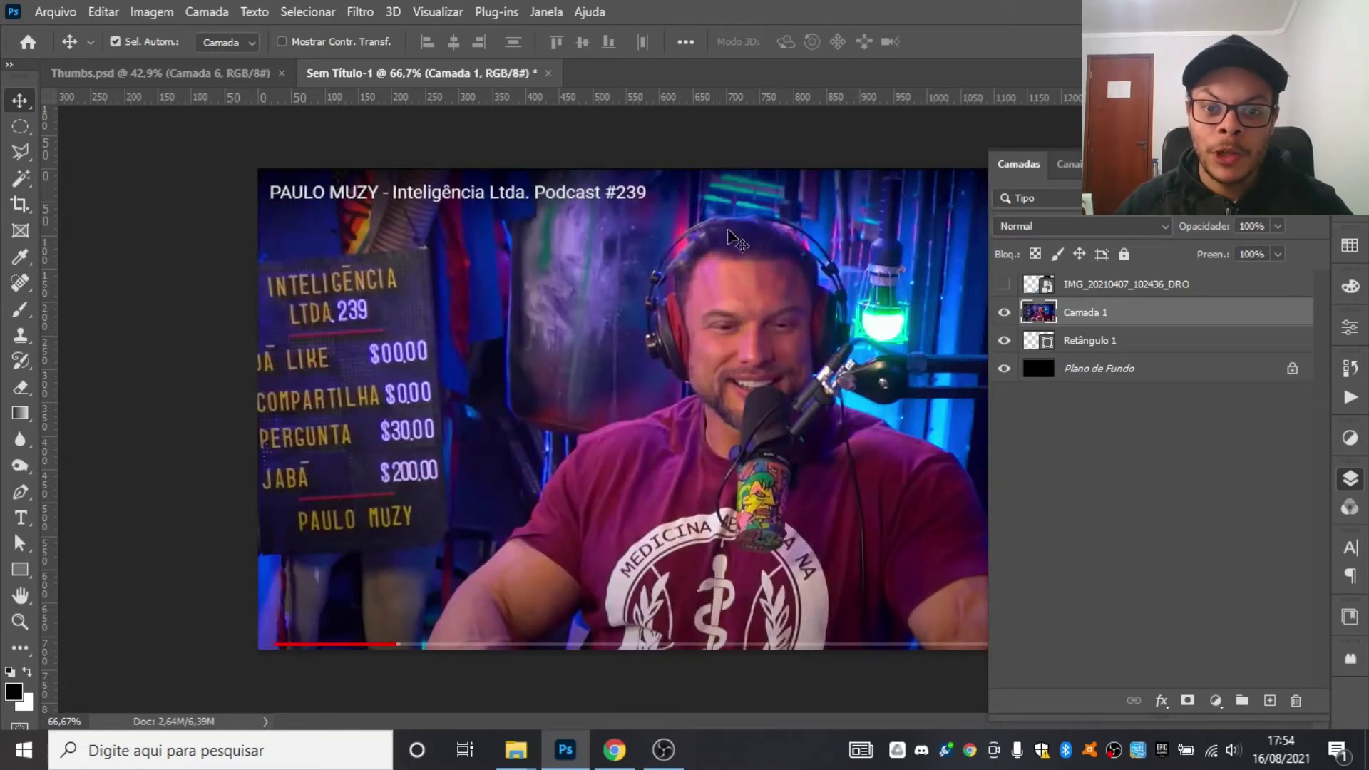
- Scale the pasted video frame proportionally to about 114.86% so the player's title and progress bar fall outside the canvas
key("F7")
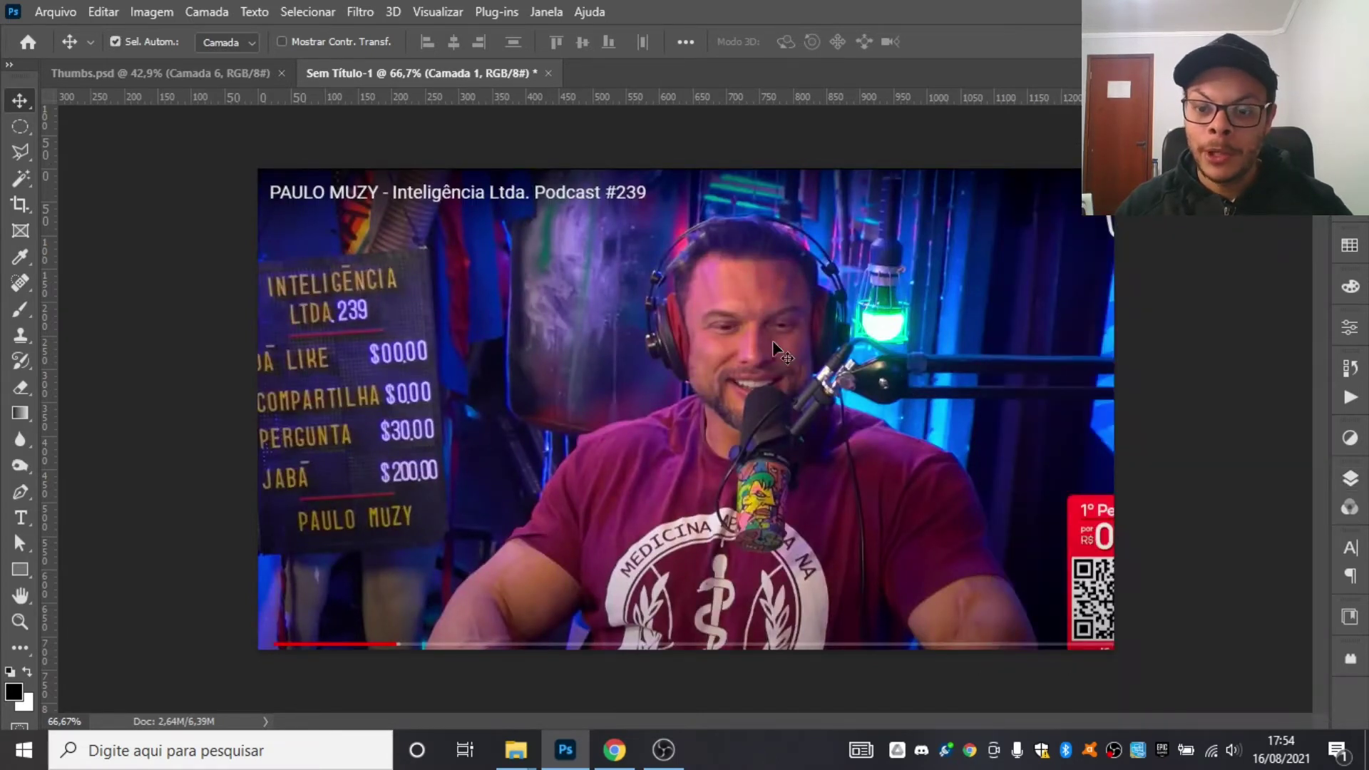
key("ctrl+t")
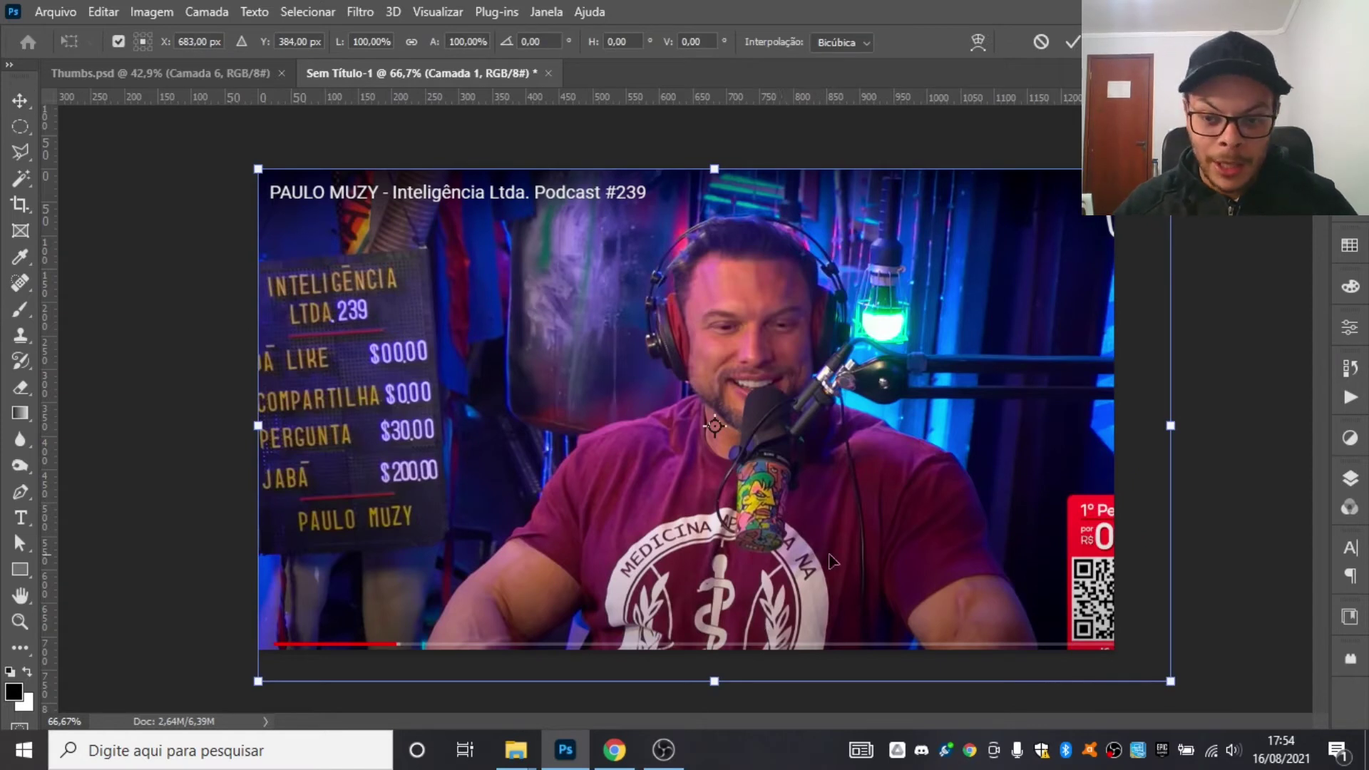
key("Return")
key("ctrl+t")
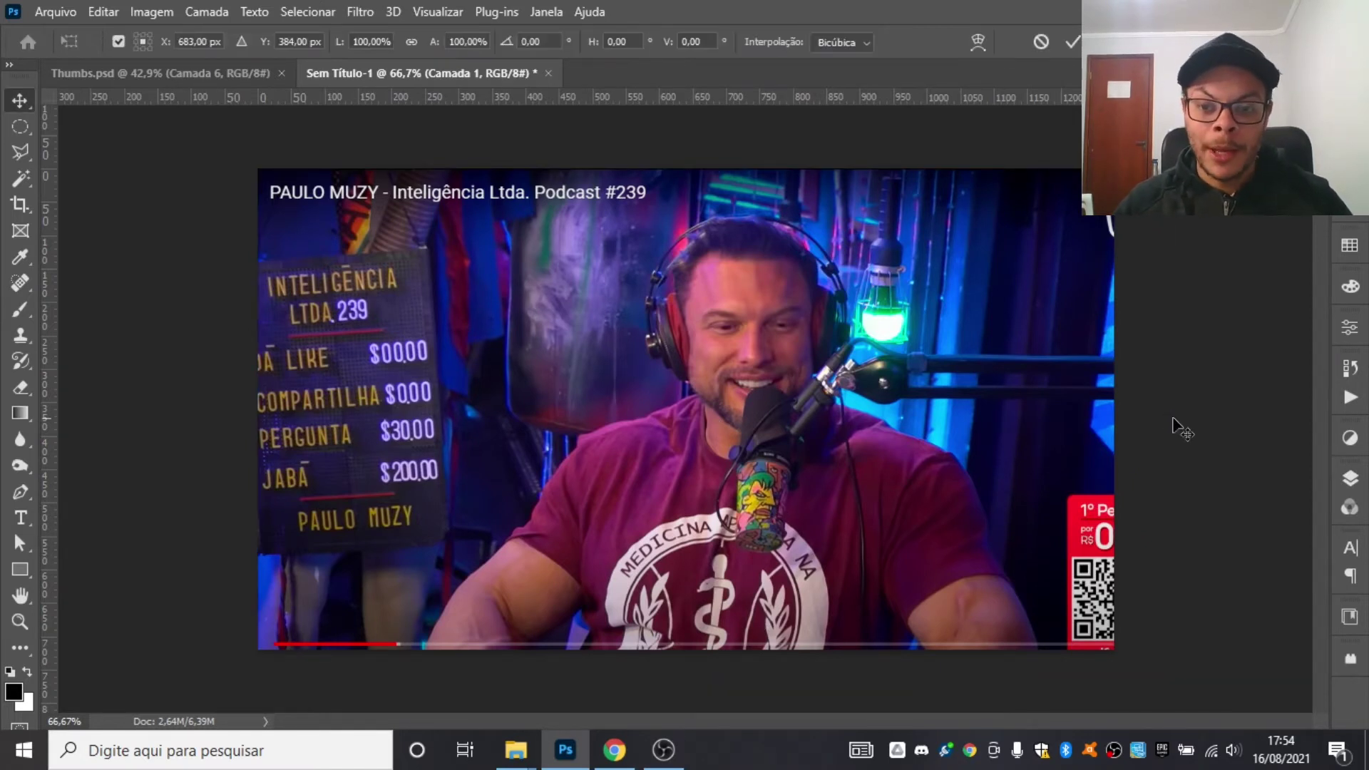
left_click_drag(1171, 681, 1065, 477)
left_click_drag(981, 478, 1277, 667)
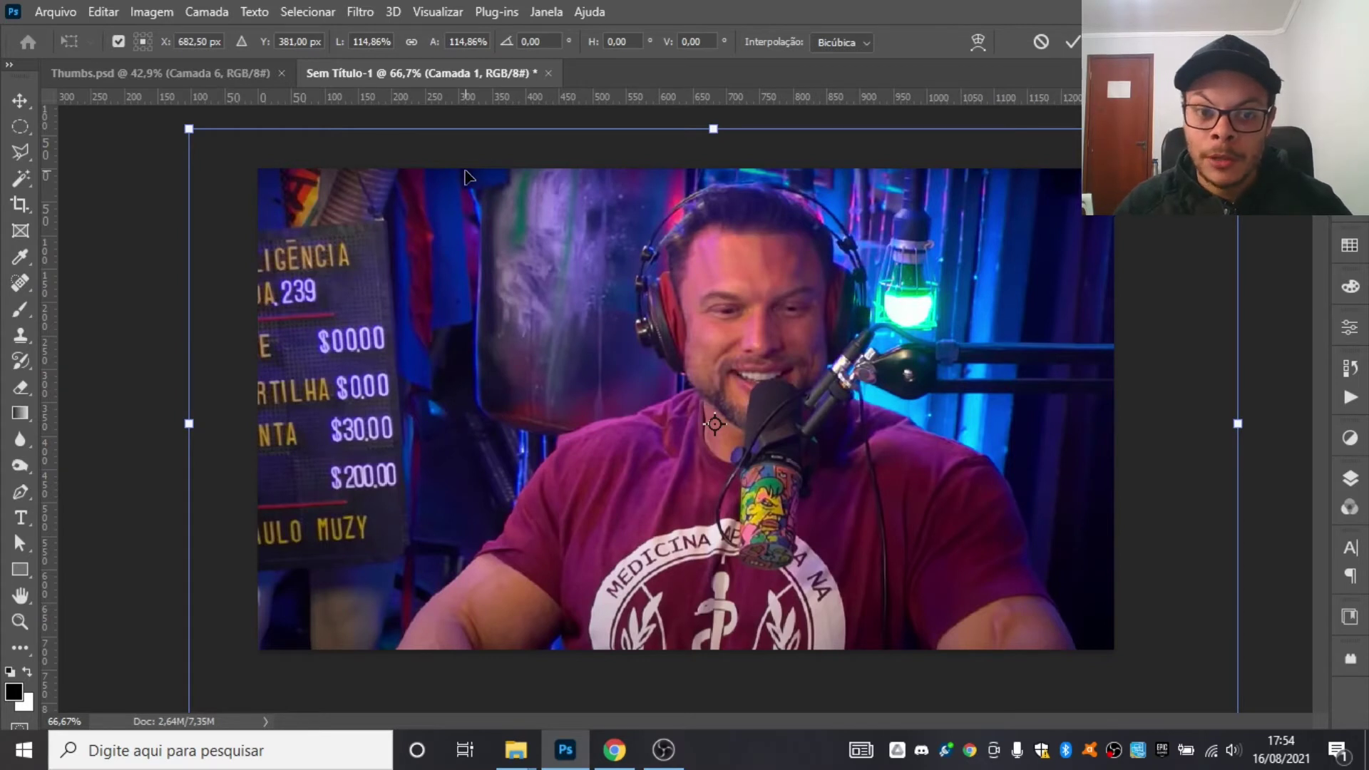
- Position the scaled video frame at about X 784.50 px, Y 381 px, and apply the transform
key("Down")
key("Down")
key("Down")
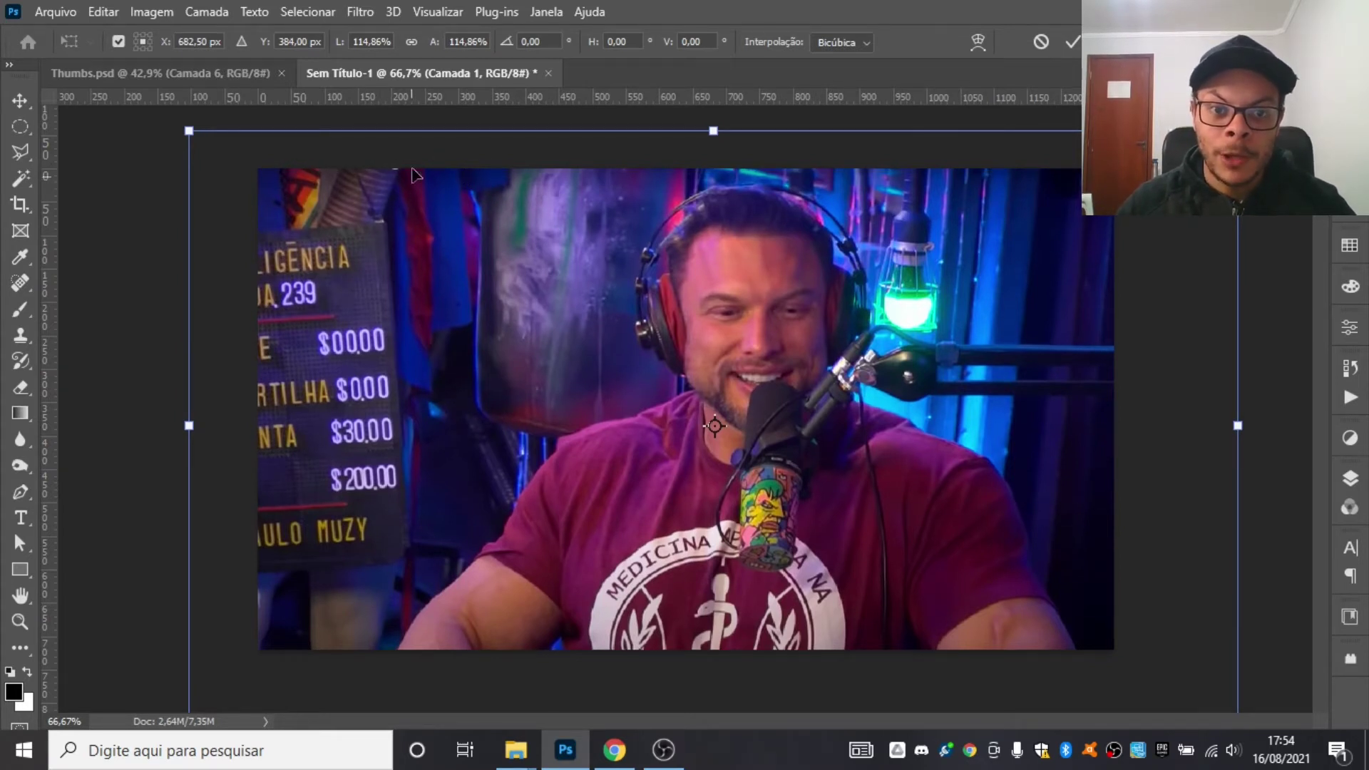
key("Up")
key("Up")
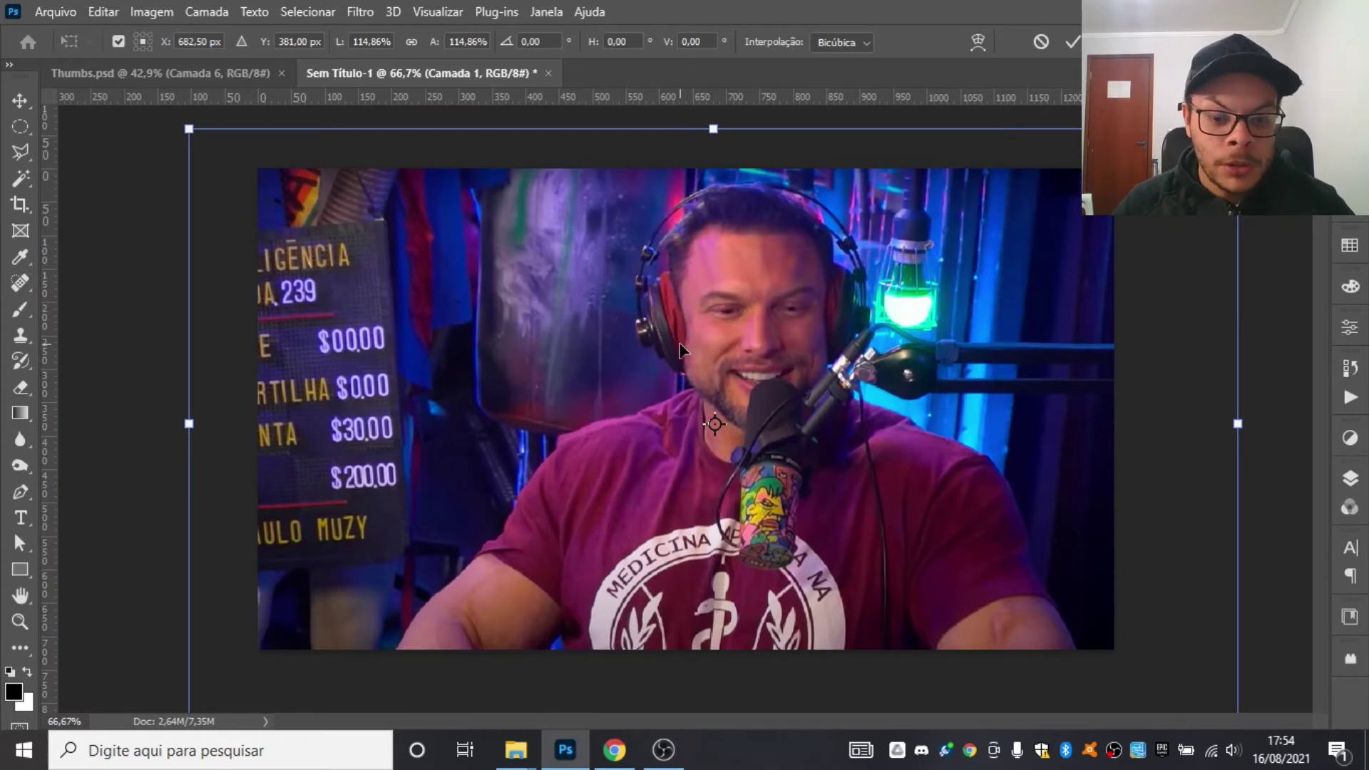
left_click_drag(683, 344, 743, 349)
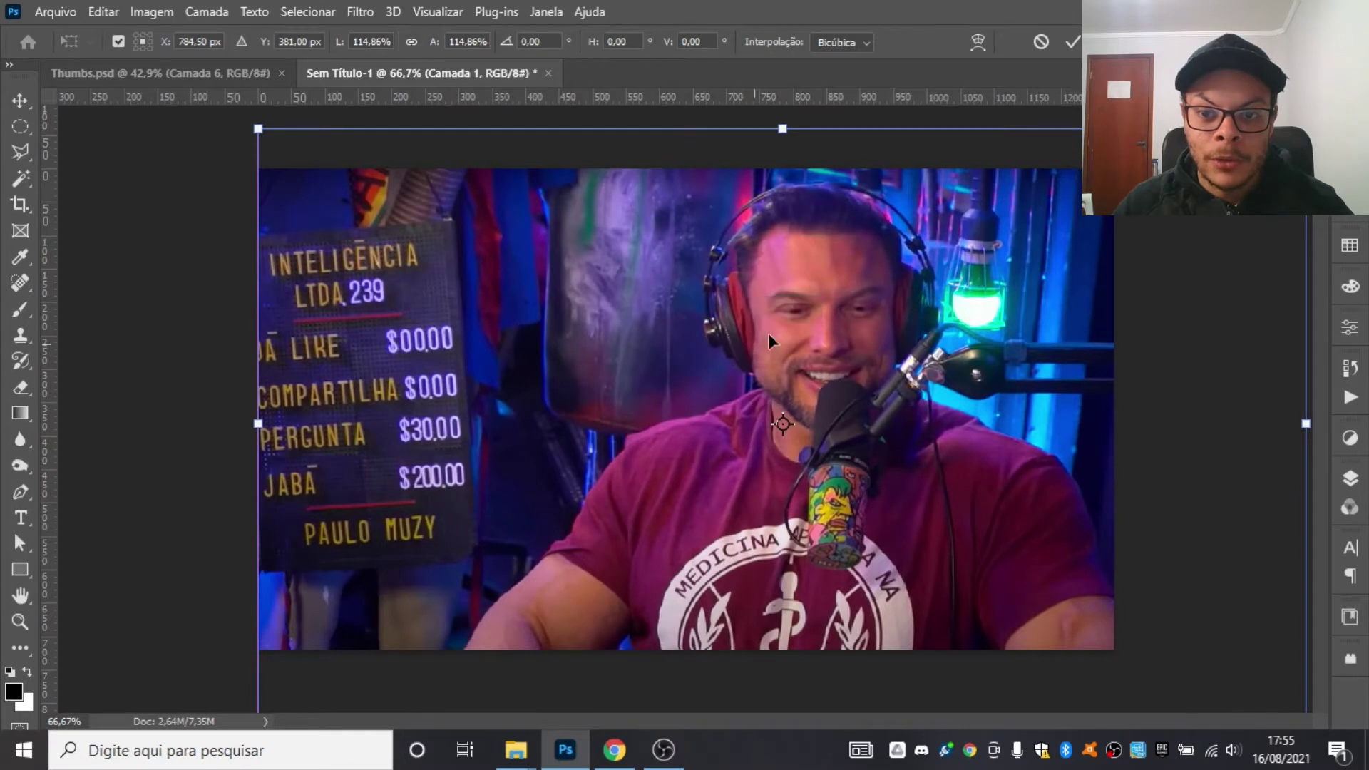
left_click(1072, 41)
- Move the Retângulo 1 layer above Camada 1 so the yellow frame surrounds the video image
left_click(1349, 479)
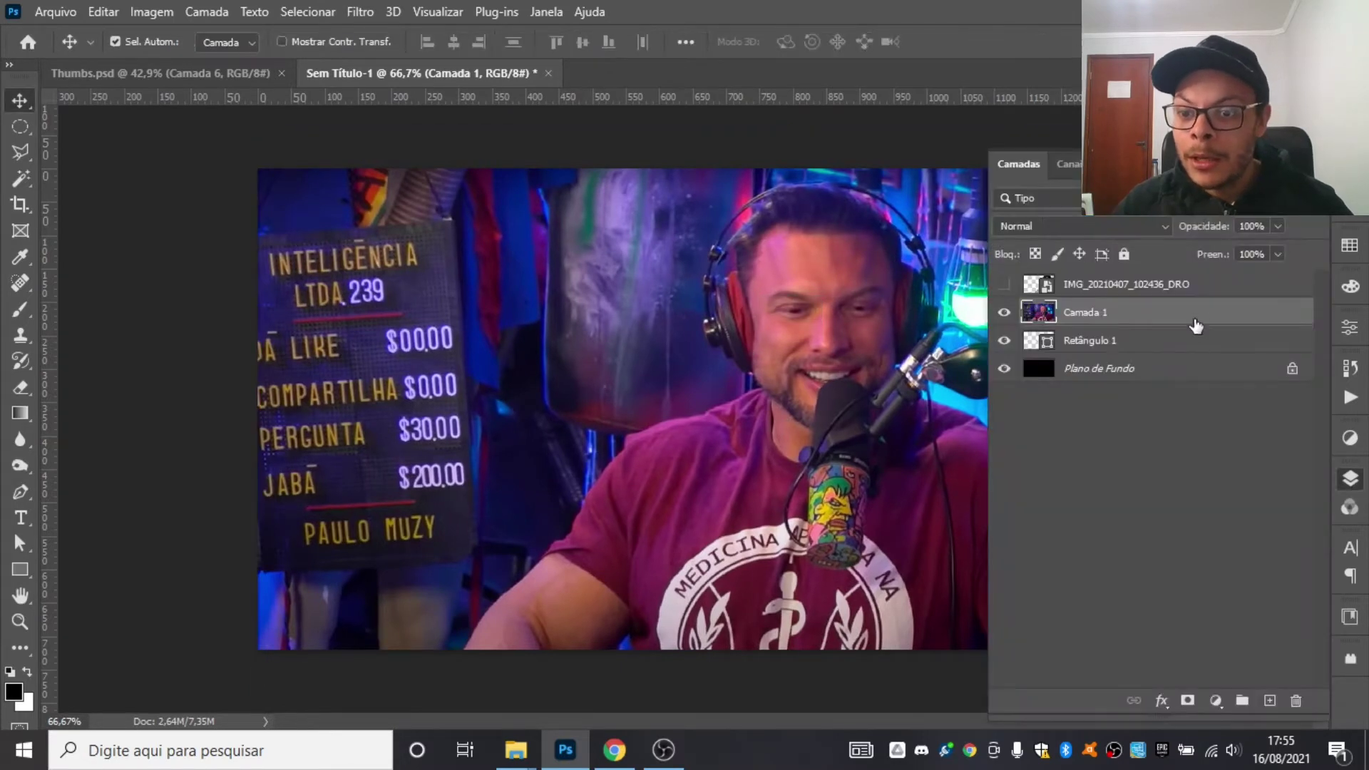
left_click_drag(1192, 339, 1194, 302)
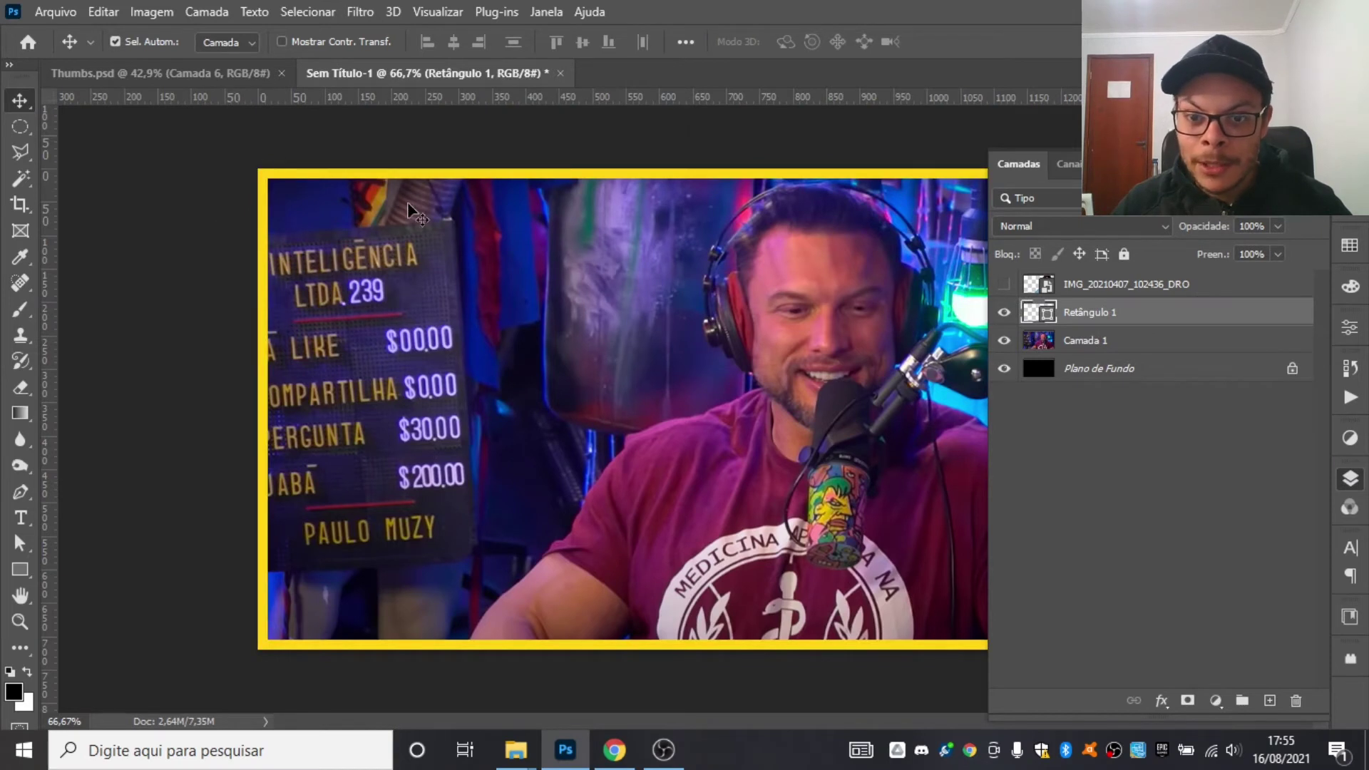
left_click(1350, 479)
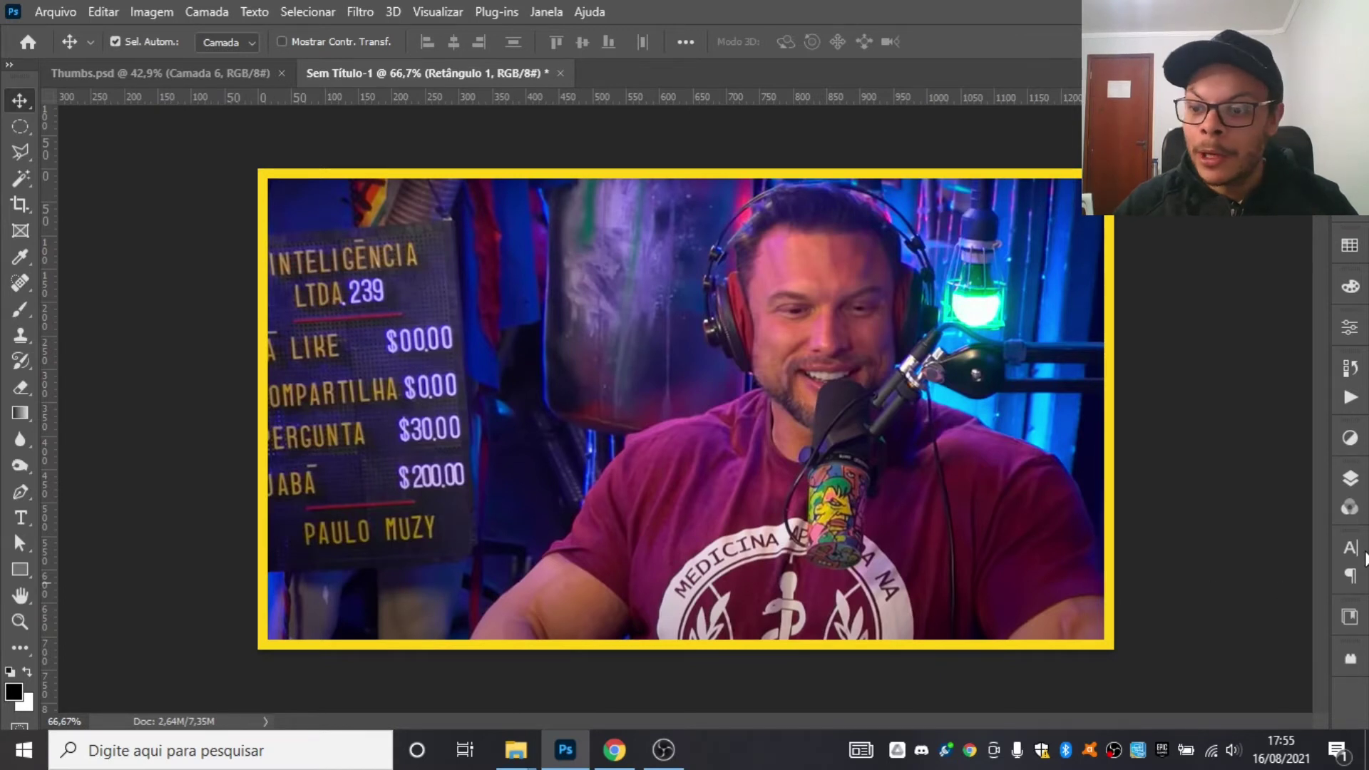
- Add an Exposição adjustment layer above Camada 1 and lower its exposure to about -7.67
left_click(1350, 479)
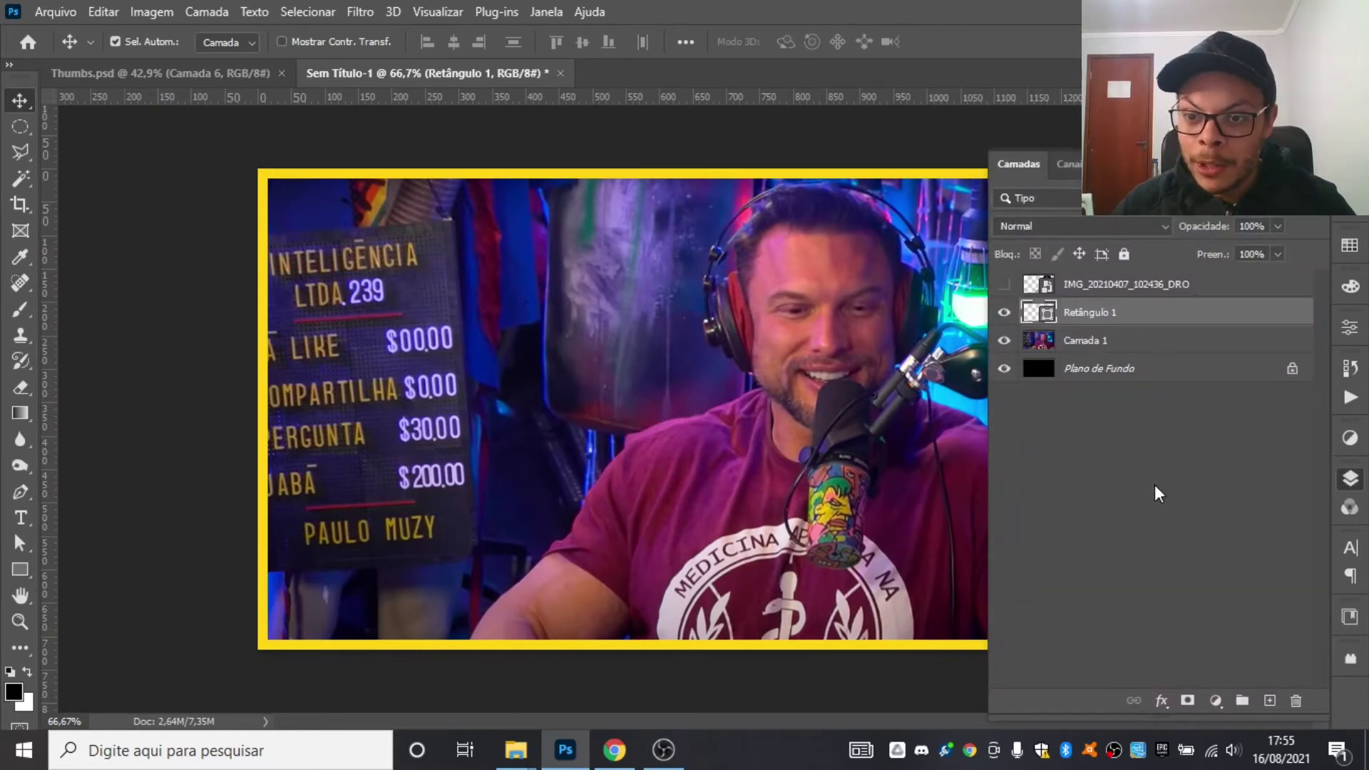
left_click(1157, 340)
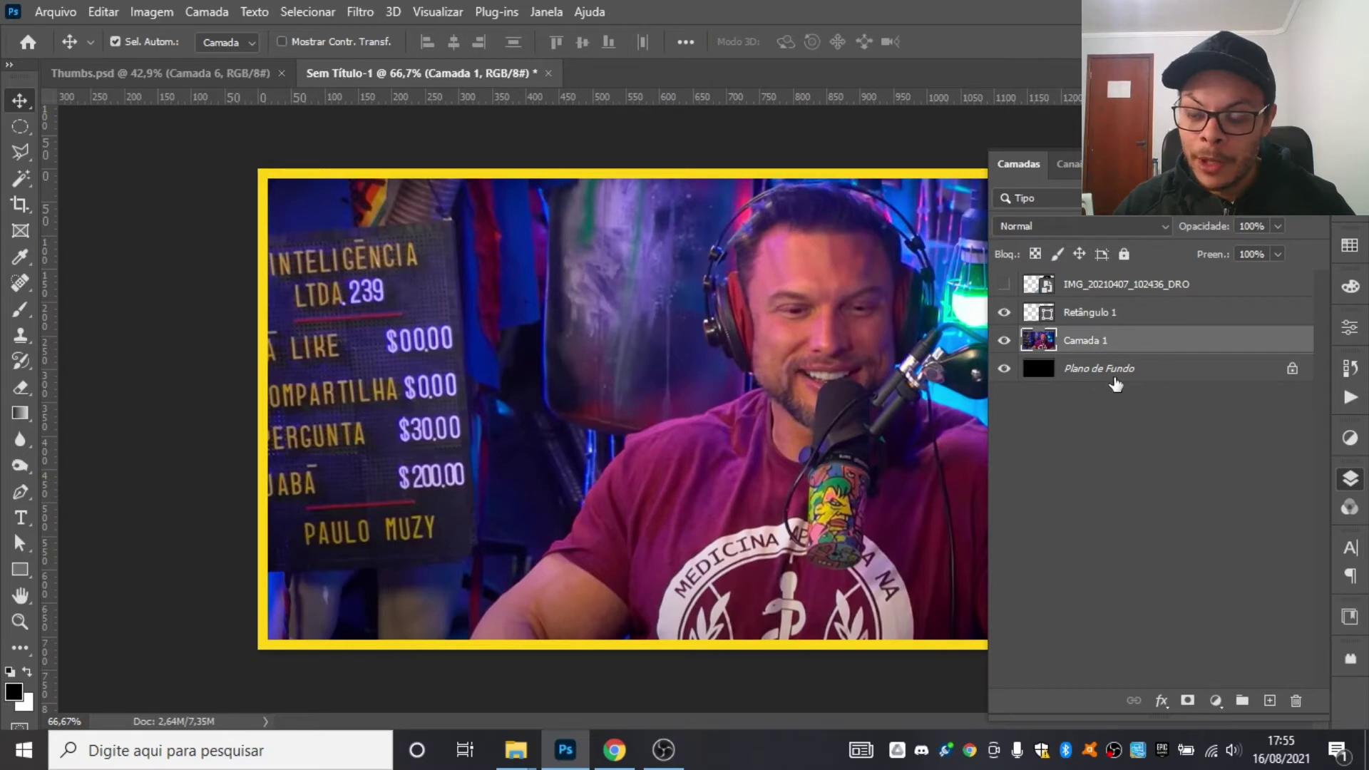
left_click(1215, 702)
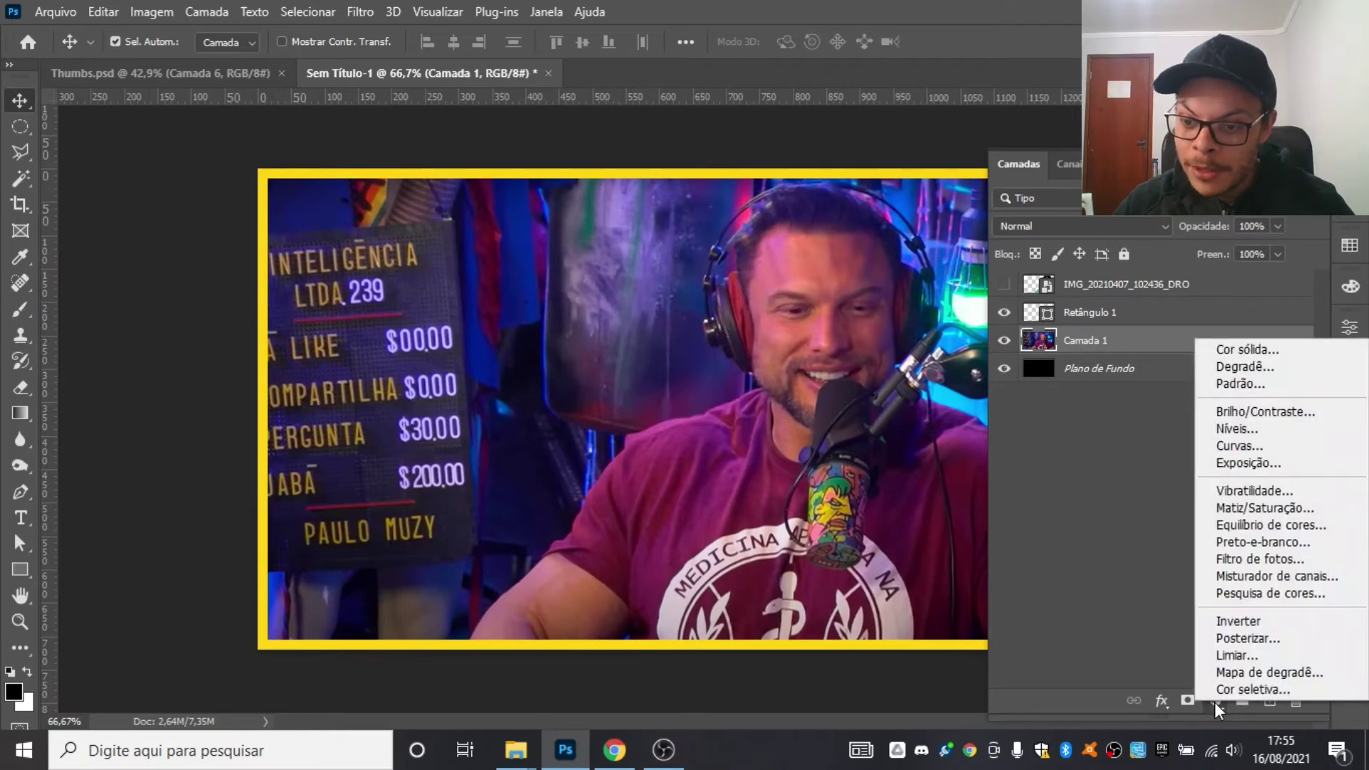
left_click(1223, 465)
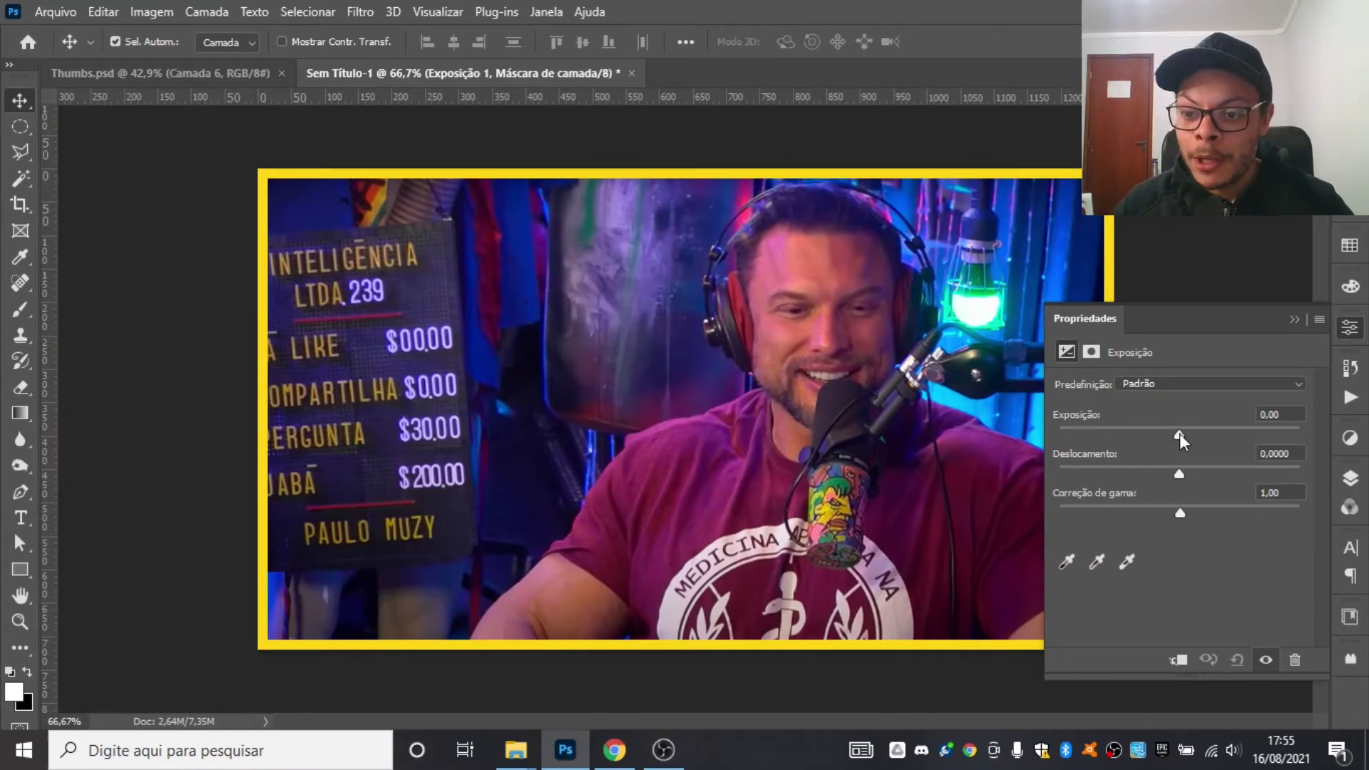
left_click_drag(1179, 434, 1105, 438)
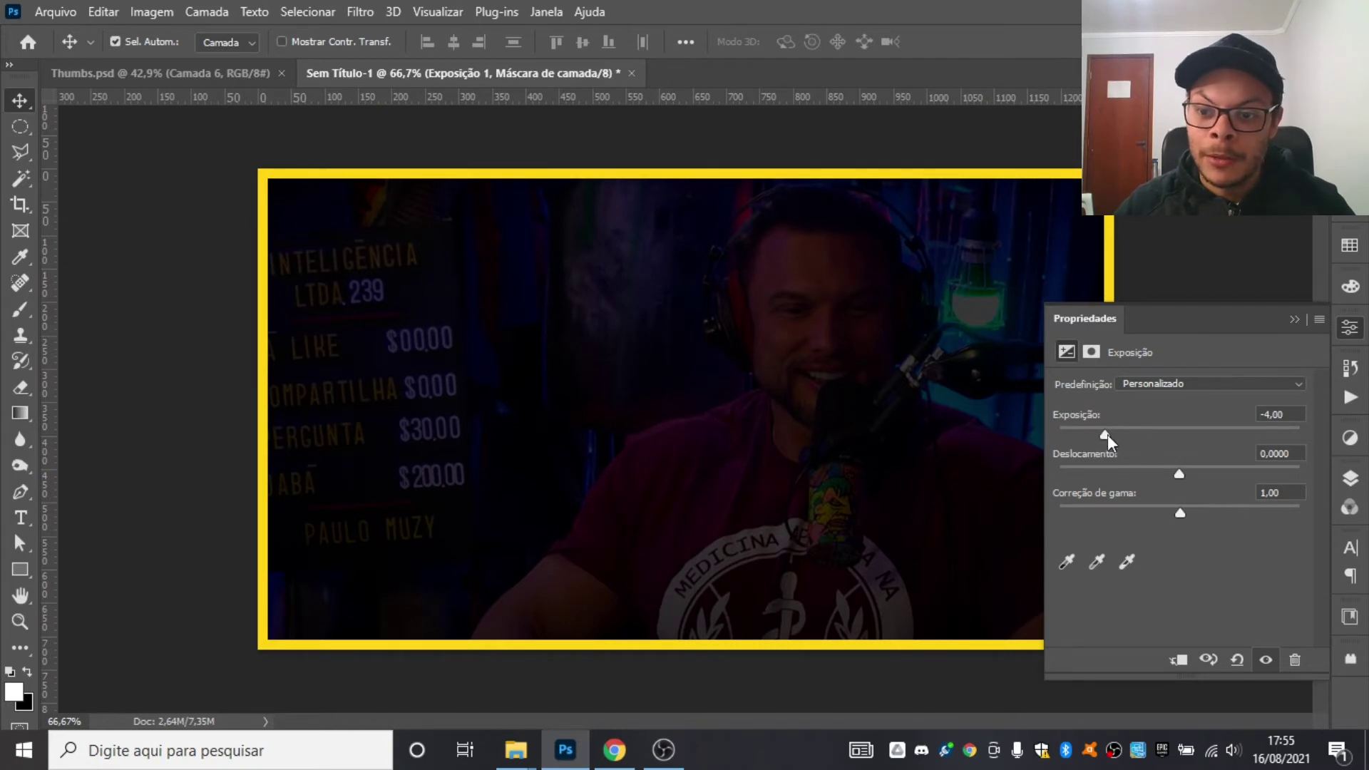
left_click_drag(1106, 435, 1097, 440)
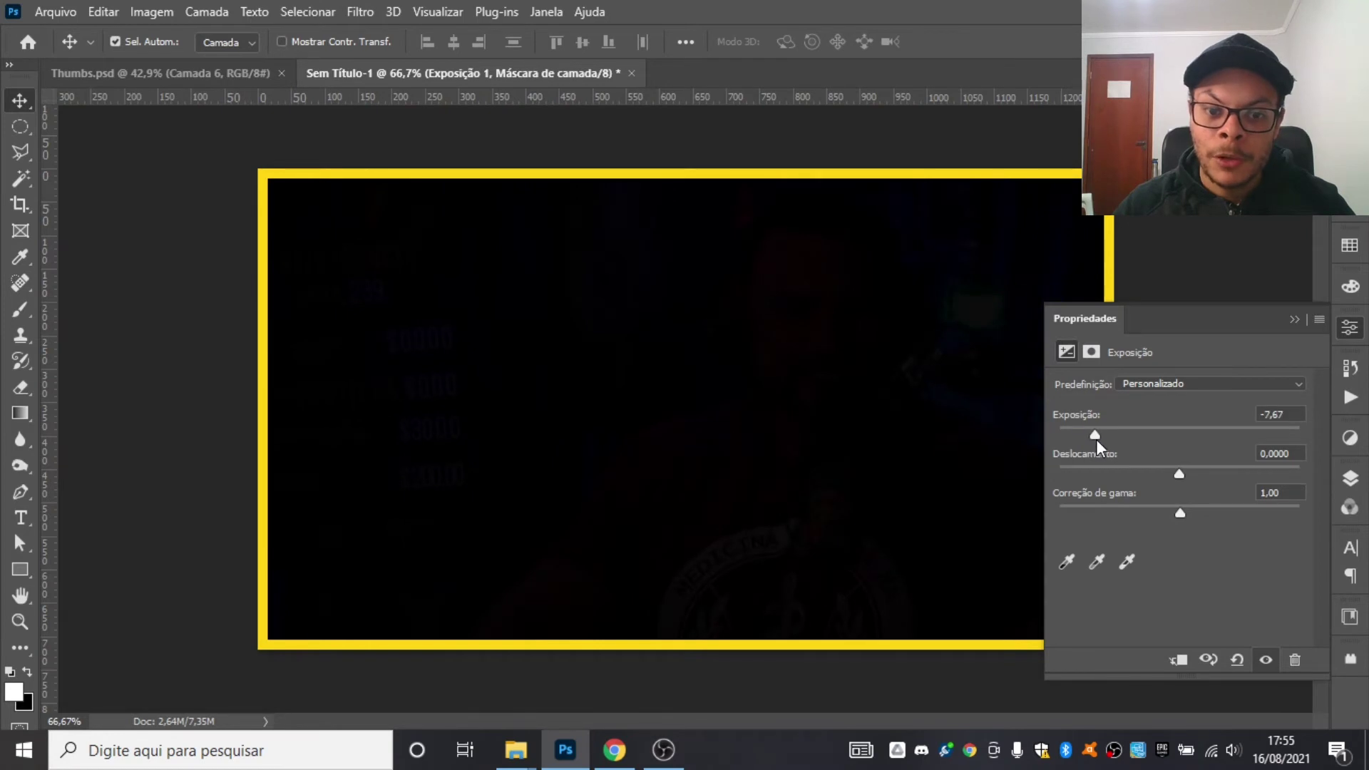
- Set up a black brush of about 427 px diameter and 14% hardness for the Exposição 1 layer mask
left_click(1350, 477)
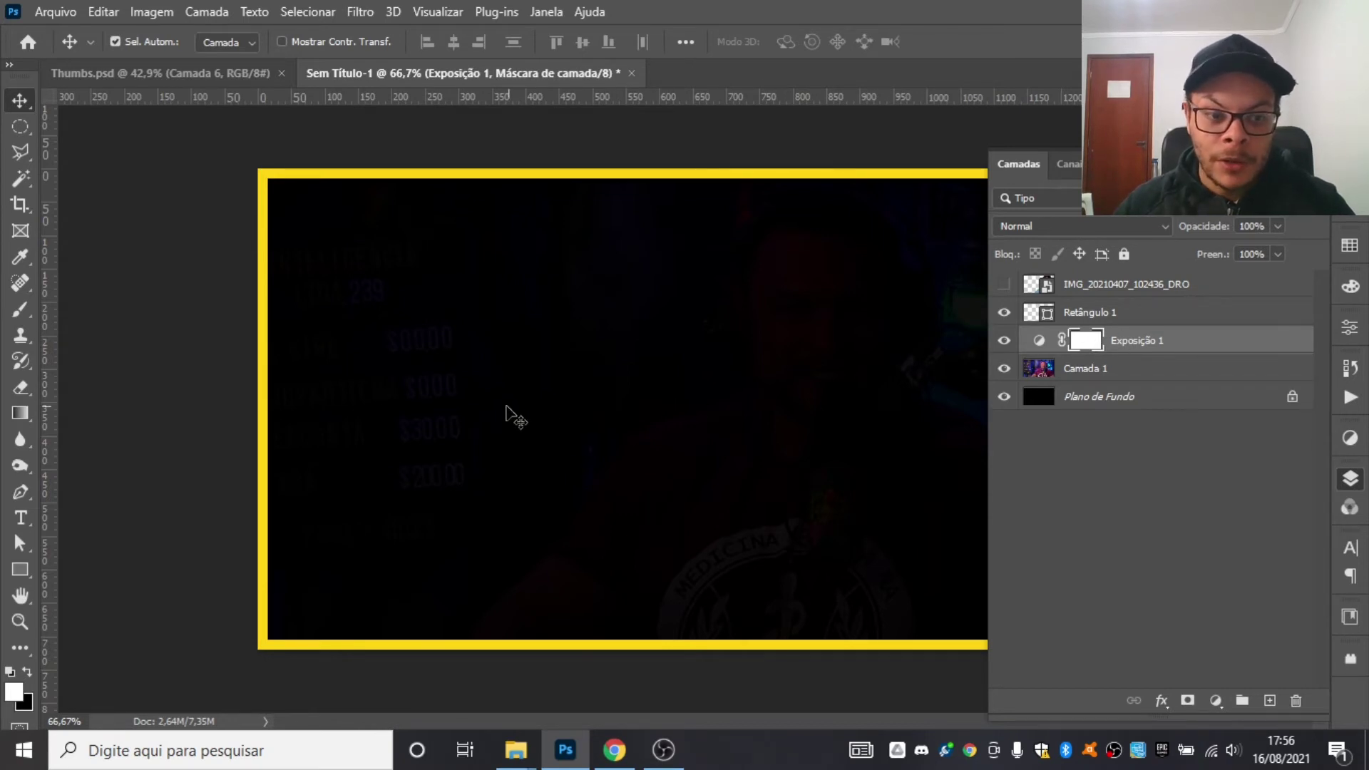
key("b")
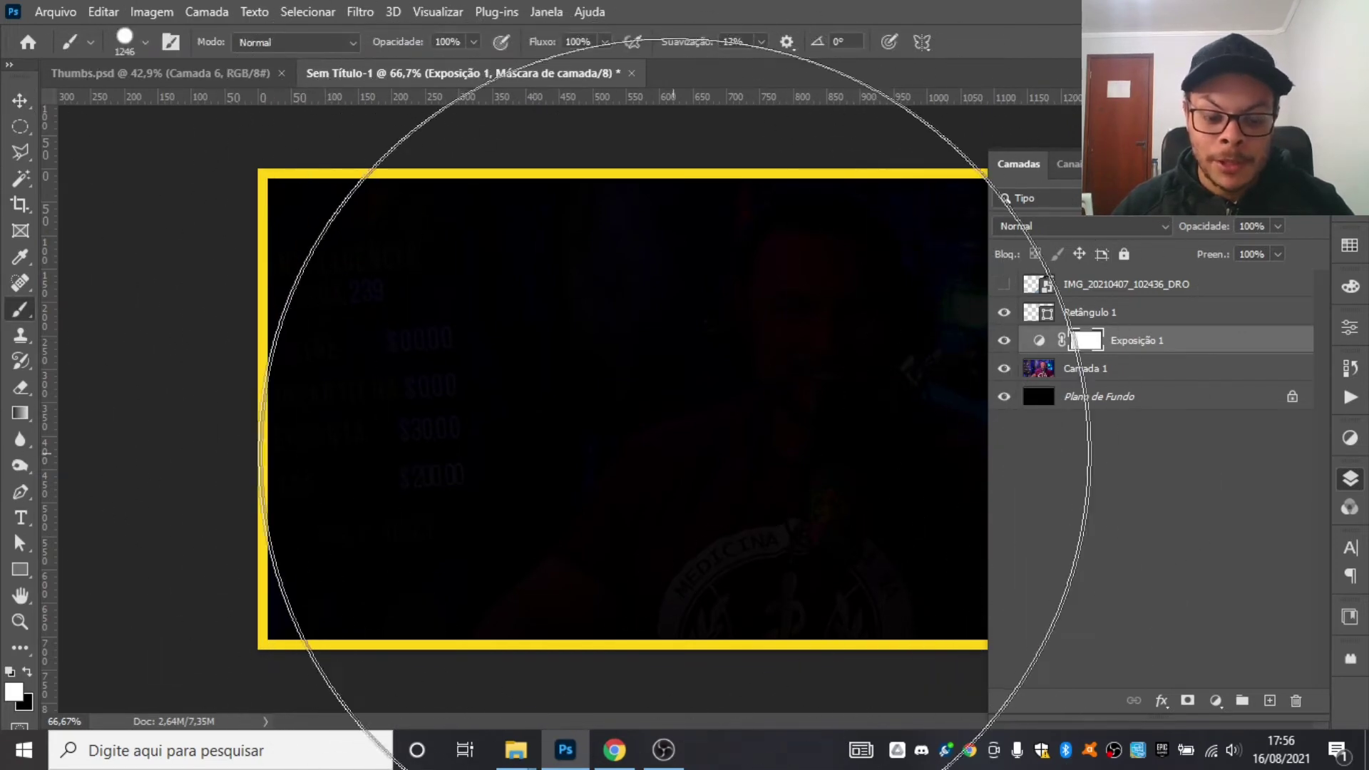
key("alt")
mouse_move(727, 389)
left_mouse_down()
mouse_move(366, 397)
mouse_move(1039, 461)
mouse_move(532, 401)
mouse_move(419, 403)
mouse_move(452, 404)
mouse_move(450, 255)
left_mouse_up()
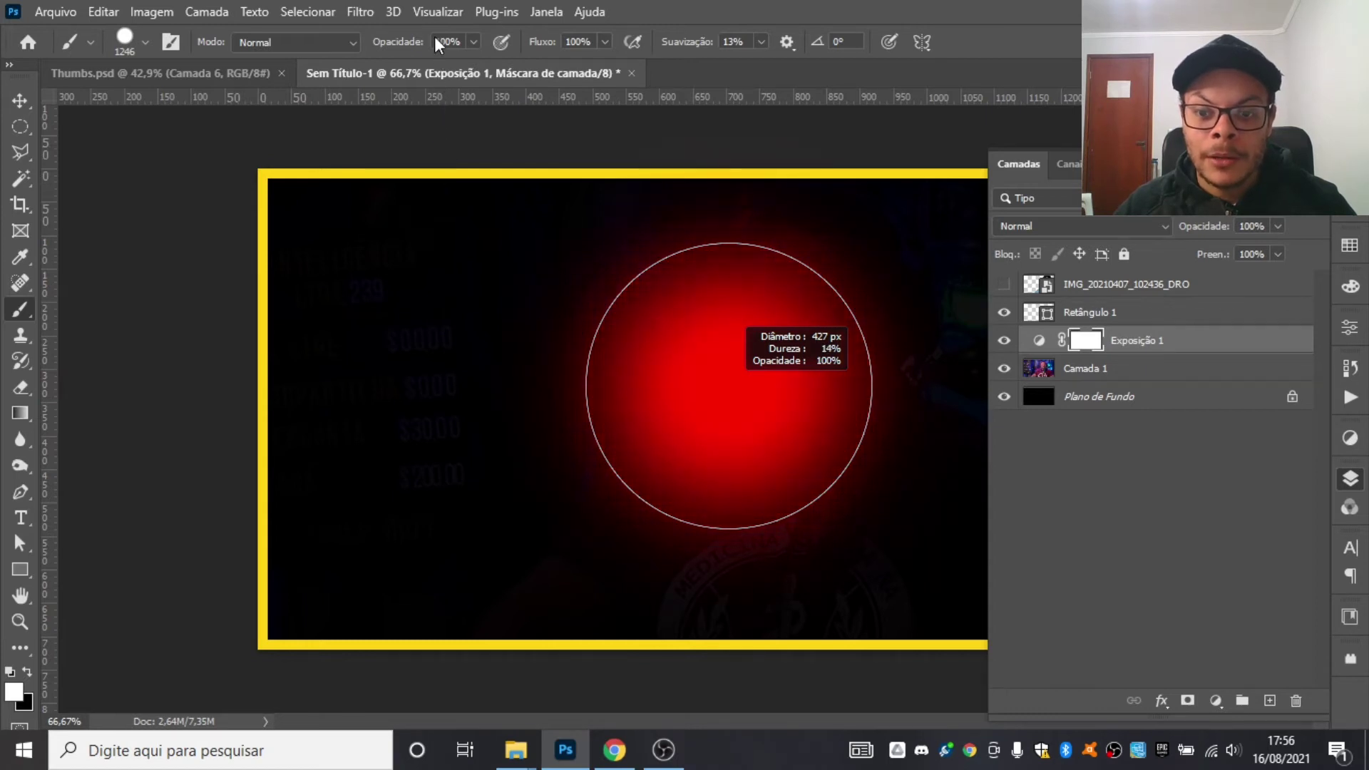
mouse_move(429, 29)
left_mouse_down()
mouse_move(429, 324)
mouse_move(436, 121)
left_mouse_up()
left_click_drag(685, 527, 669, 366)
left_click_drag(680, 212, 697, 204)
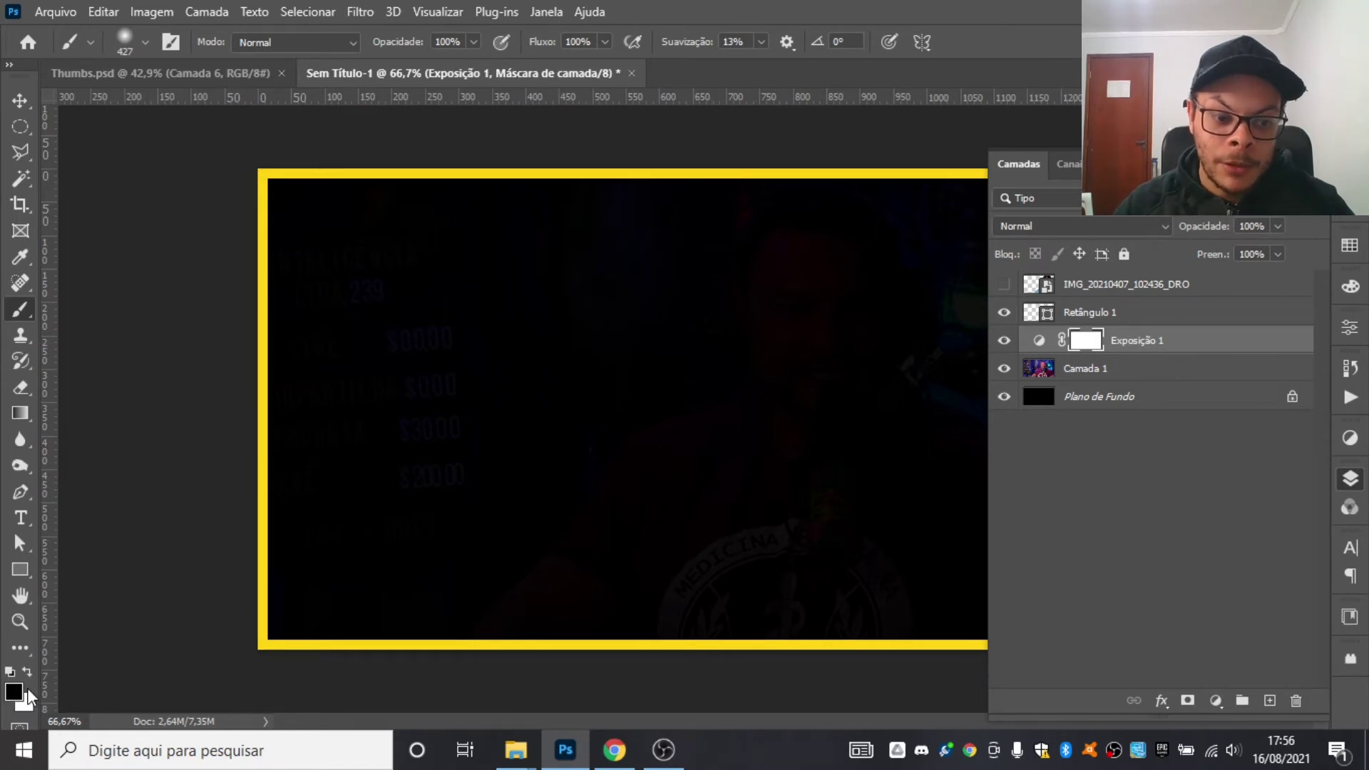
- Try revealing the man by painting black on the Exposição 1 mask, and darkening areas again with white
mouse_move(748, 489)
left_mouse_down()
mouse_move(819, 397)
mouse_move(876, 234)
mouse_move(922, 374)
mouse_move(789, 548)
mouse_move(894, 207)
mouse_move(932, 615)
mouse_move(755, 169)
mouse_move(550, 633)
mouse_move(678, 626)
mouse_move(927, 561)
left_mouse_up()
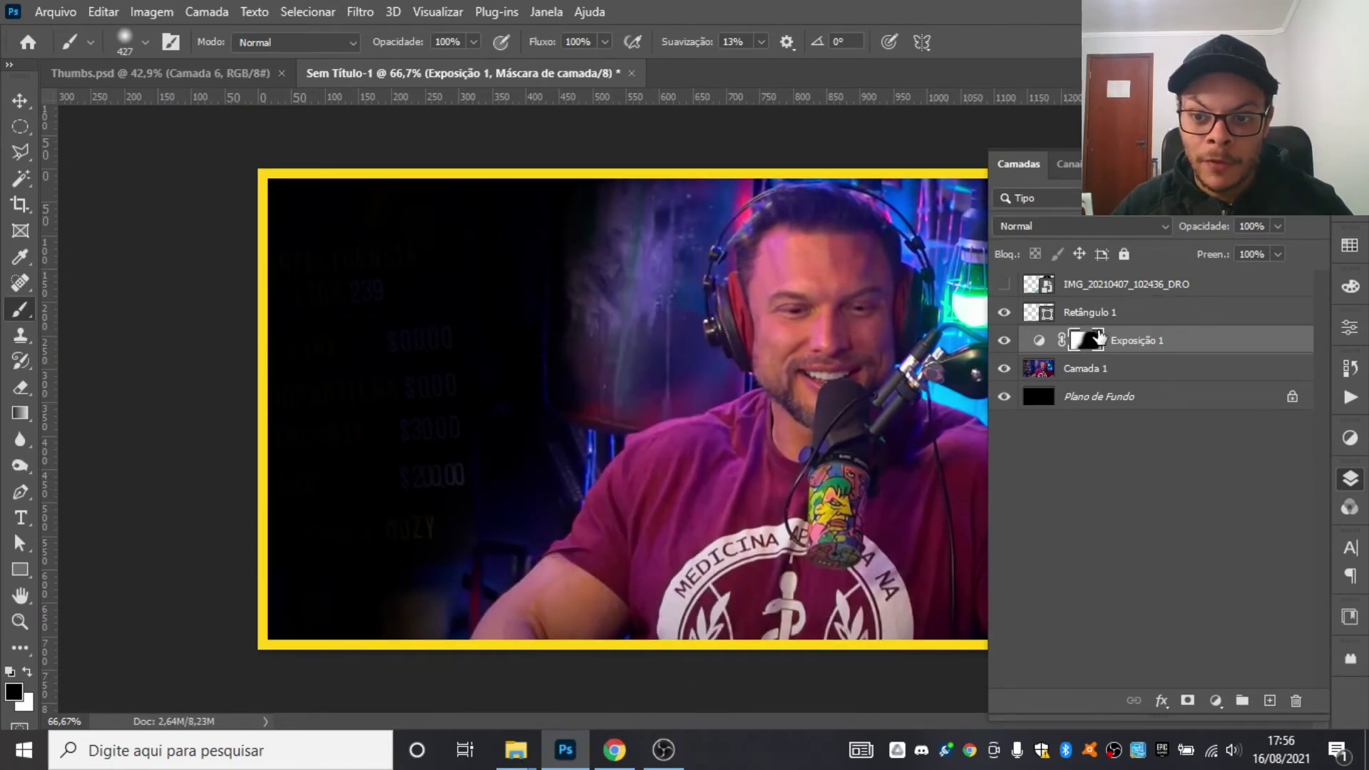
left_click(1085, 340, "shift")
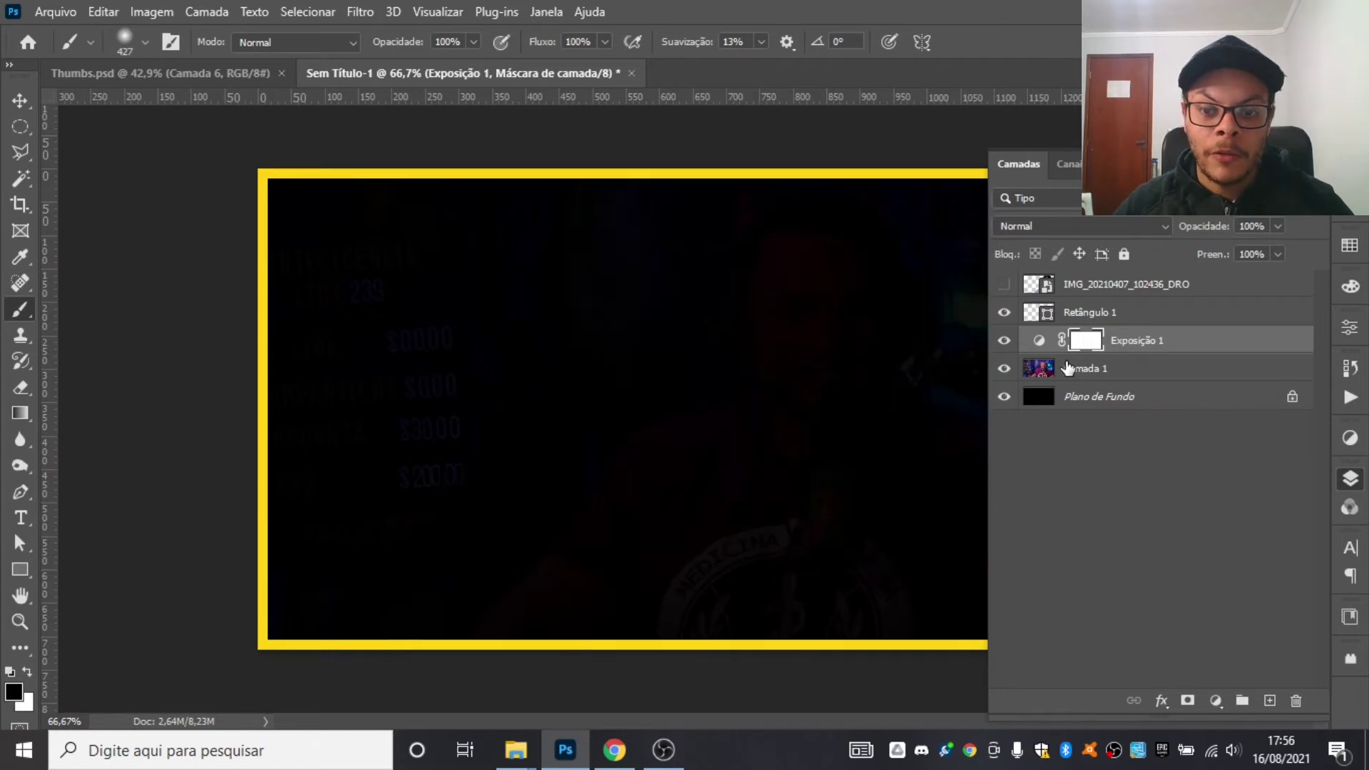
left_click(1085, 340, "shift")
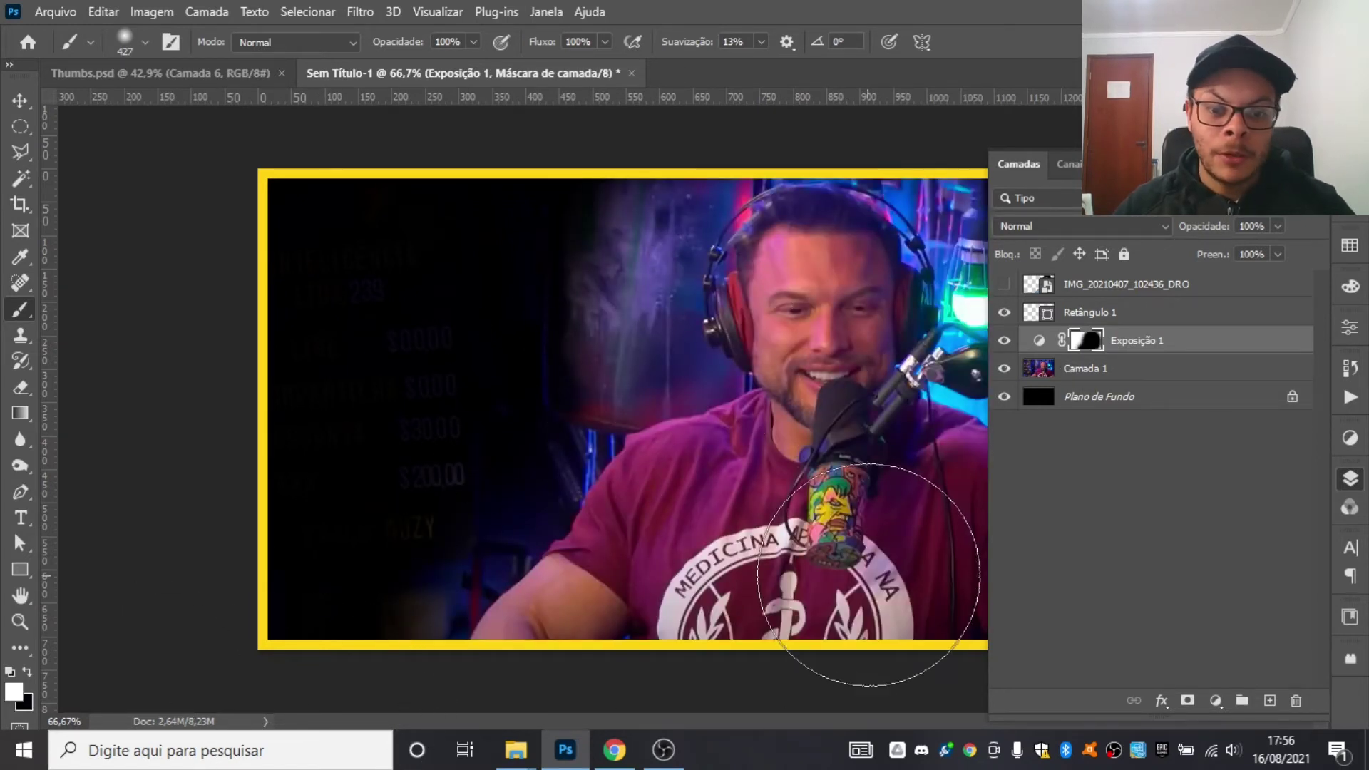
mouse_move(825, 656)
left_mouse_down()
mouse_move(764, 596)
mouse_move(716, 584)
mouse_move(841, 474)
mouse_move(1084, 428)
mouse_move(864, 388)
mouse_move(540, 395)
mouse_move(434, 483)
mouse_move(458, 575)
left_mouse_up()
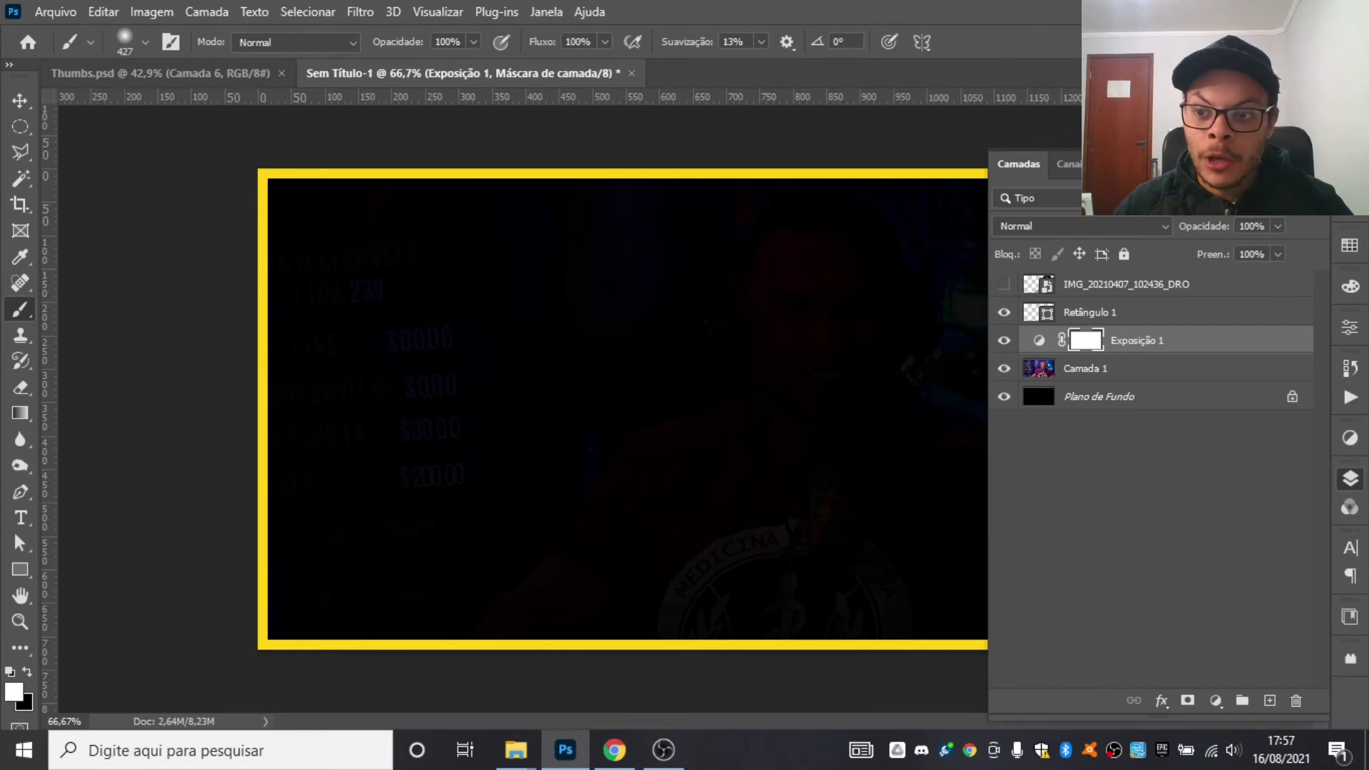
- Make black the foreground colour again and enlarge the brush to about 1267 px for the Exposição 1 mask
left_click(1350, 478)
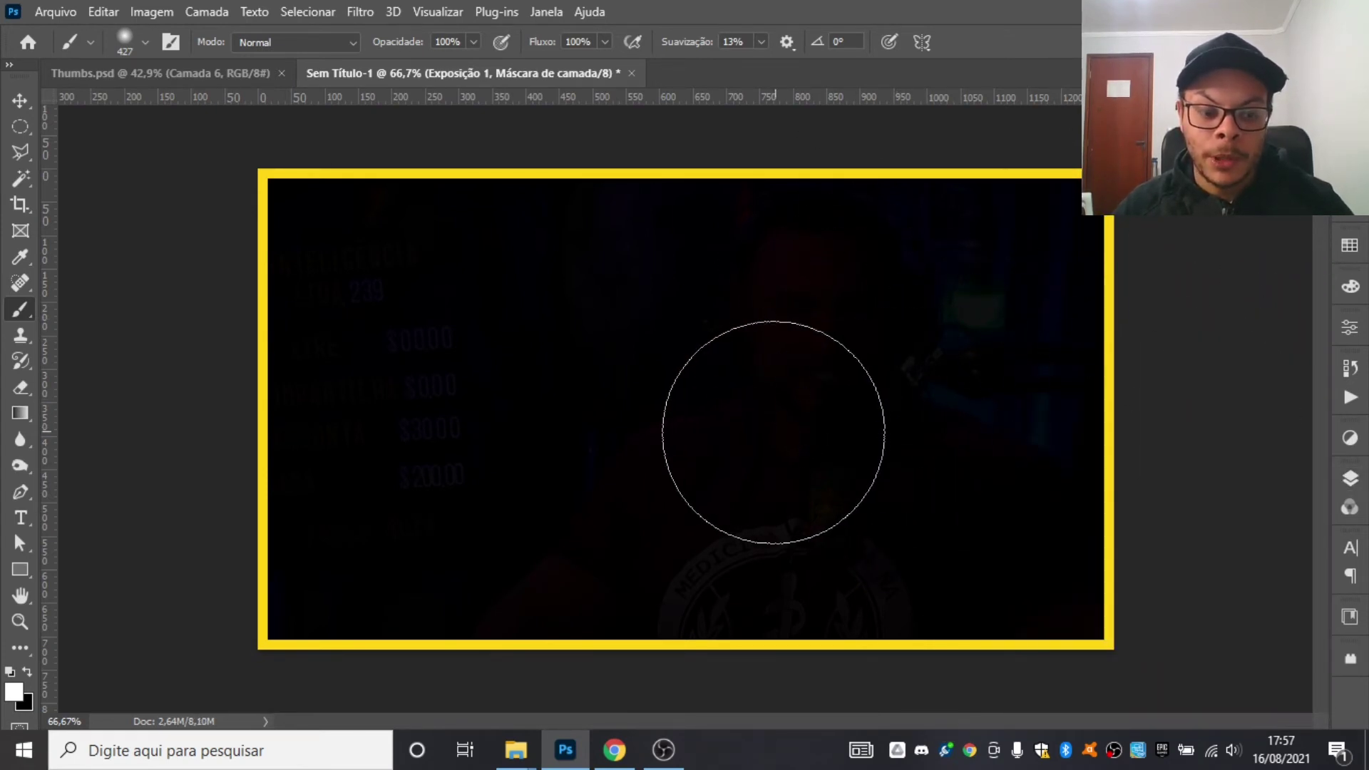
key("x")
right_click(690, 498, "alt")
left_click_drag(729, 499, 911, 469)
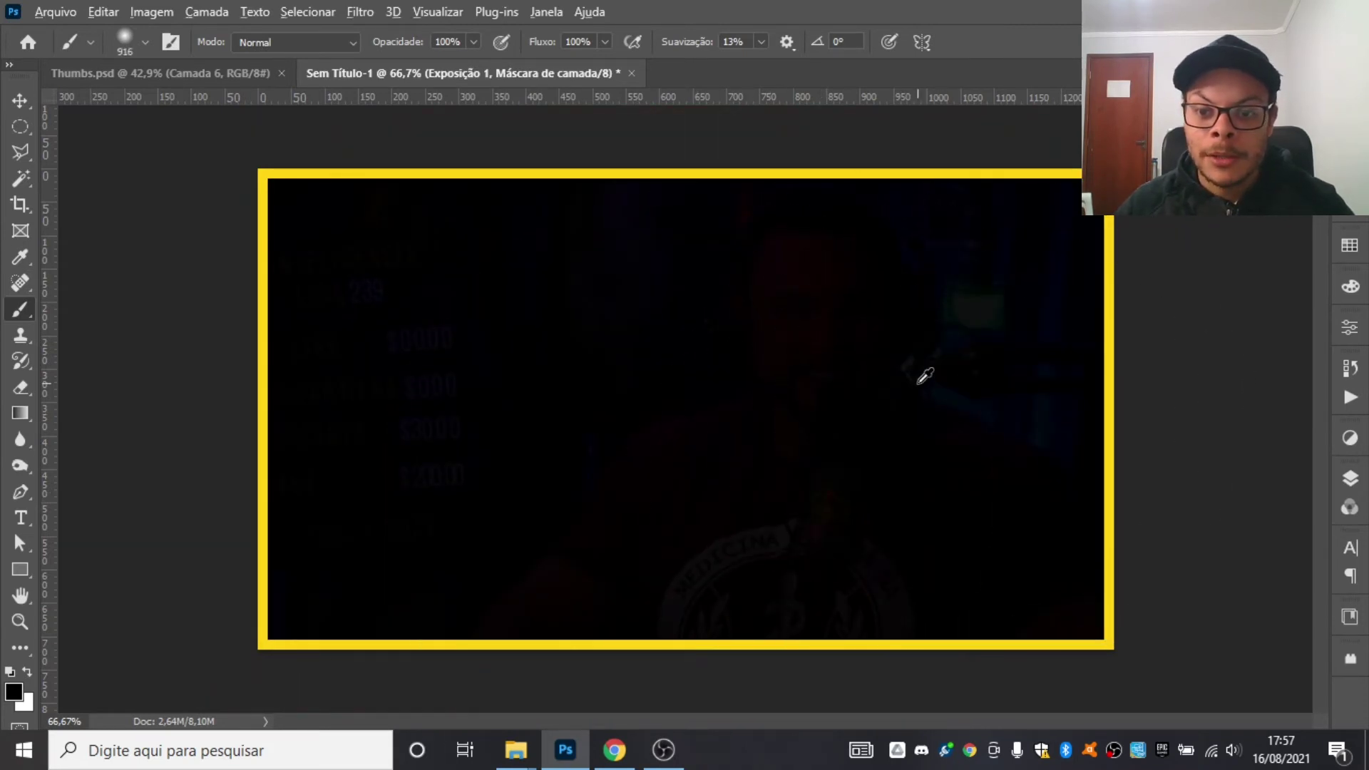
right_click(920, 376, "alt")
mouse_move(920, 376)
left_mouse_down()
mouse_move(987, 387)
mouse_move(972, 429)
mouse_move(1012, 424)
left_mouse_up()
right_click(972, 428, "alt")
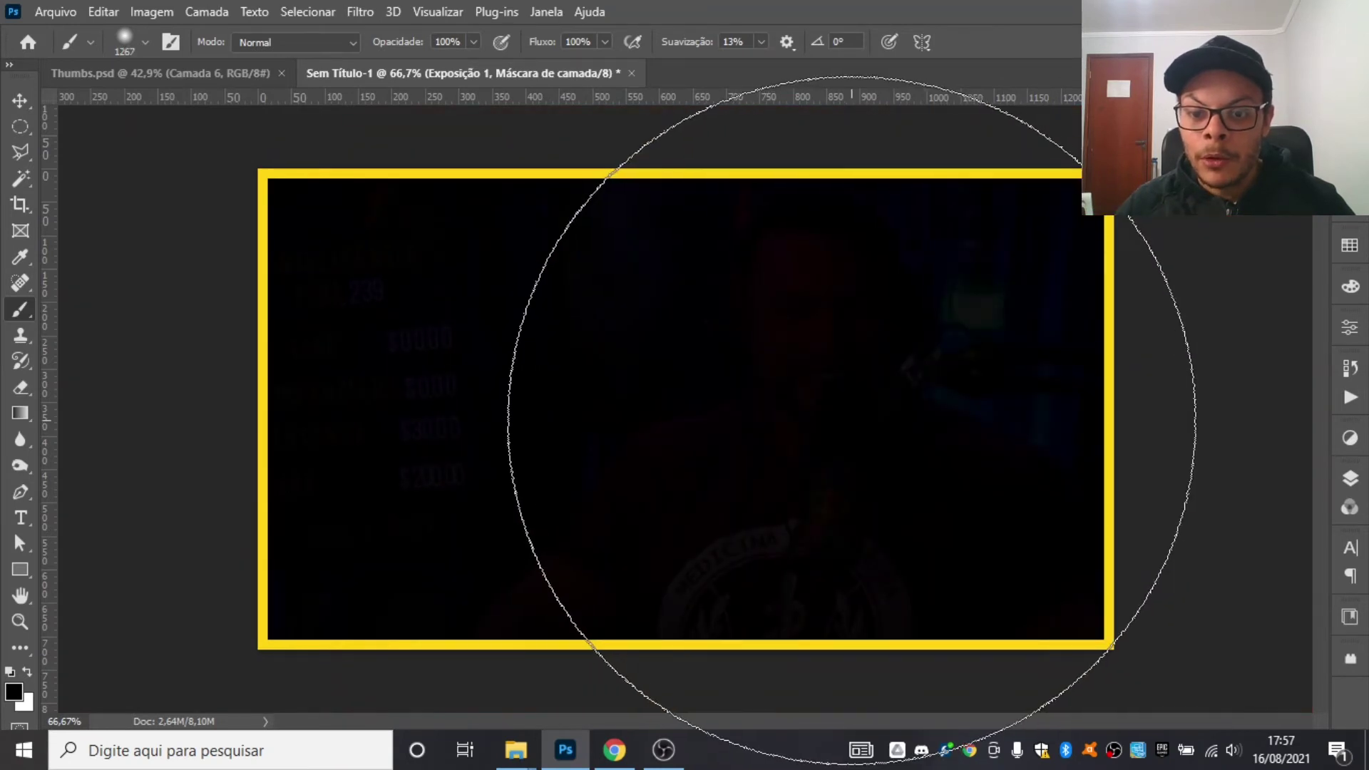
- Reveal the man by painting black over him on the Exposição 1 mask with the large soft brush
left_click(851, 419)
left_click(882, 415)
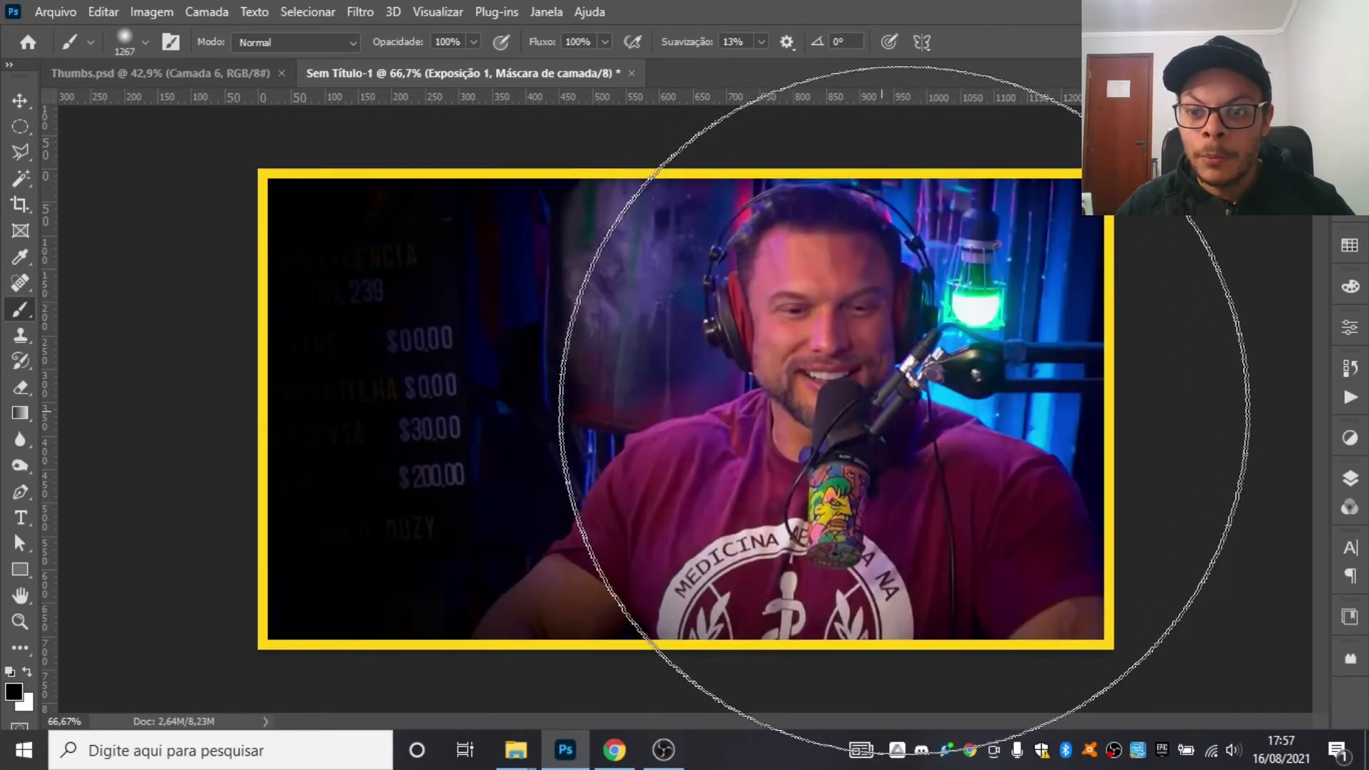
left_click(913, 410)
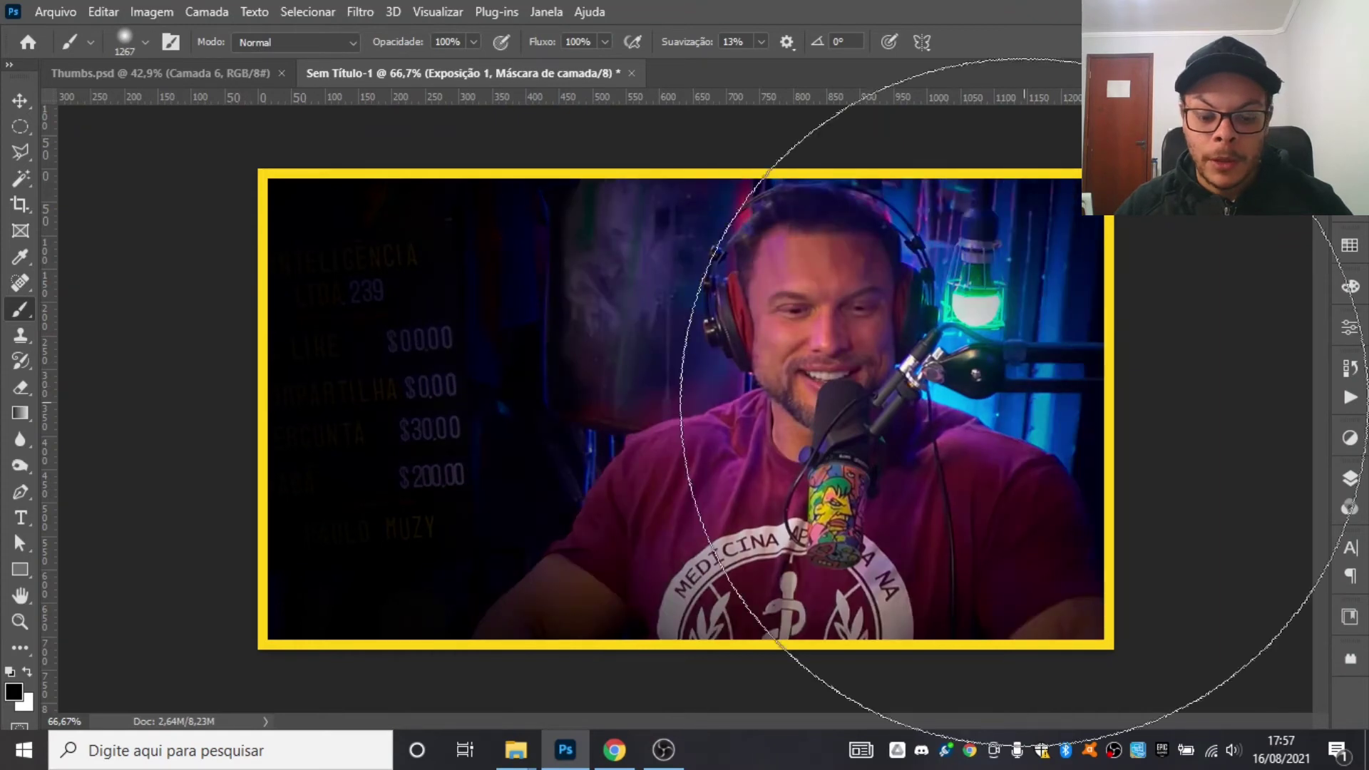
left_click_drag(1017, 400, 767, 410)
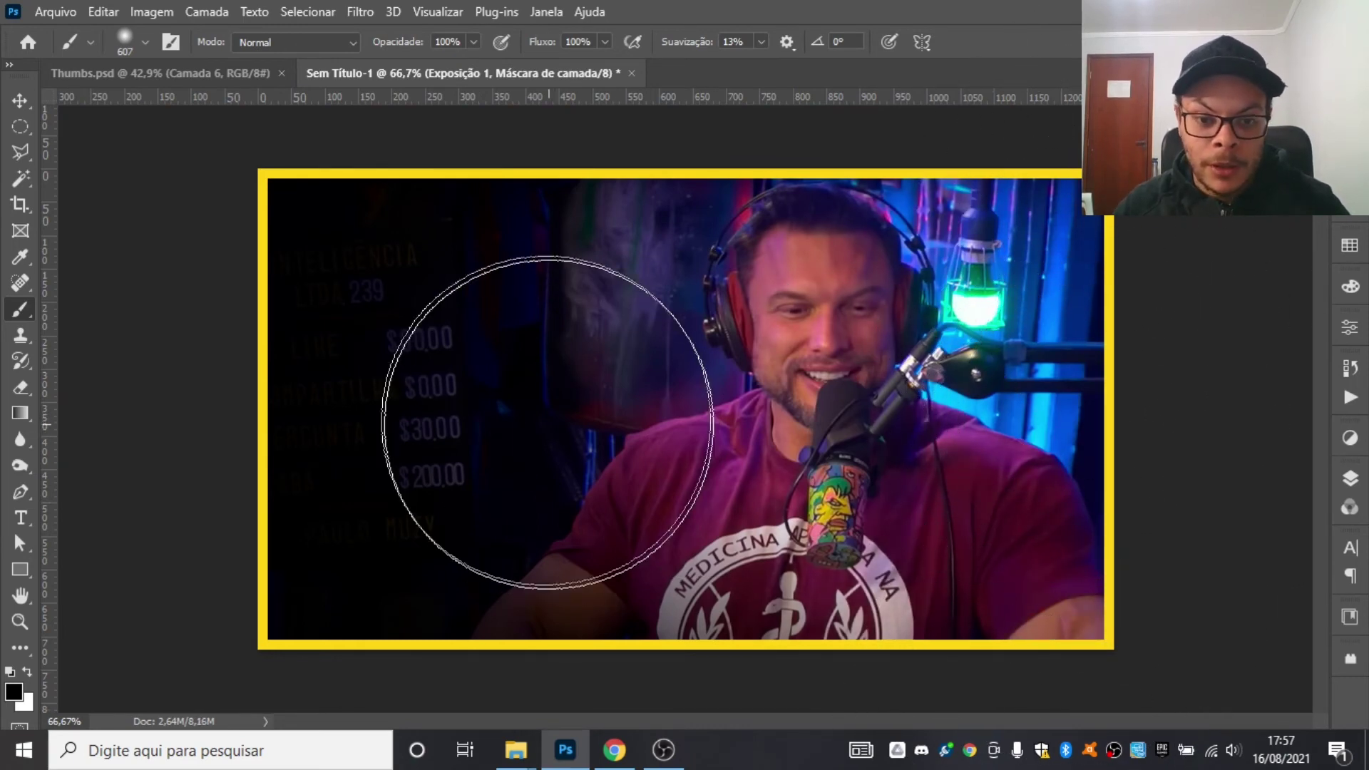
- Darken the price board area beside the man by painting white on the Exposição 1 mask with a brush of about 334 px
key("x")
left_click_drag(484, 381, 394, 398)
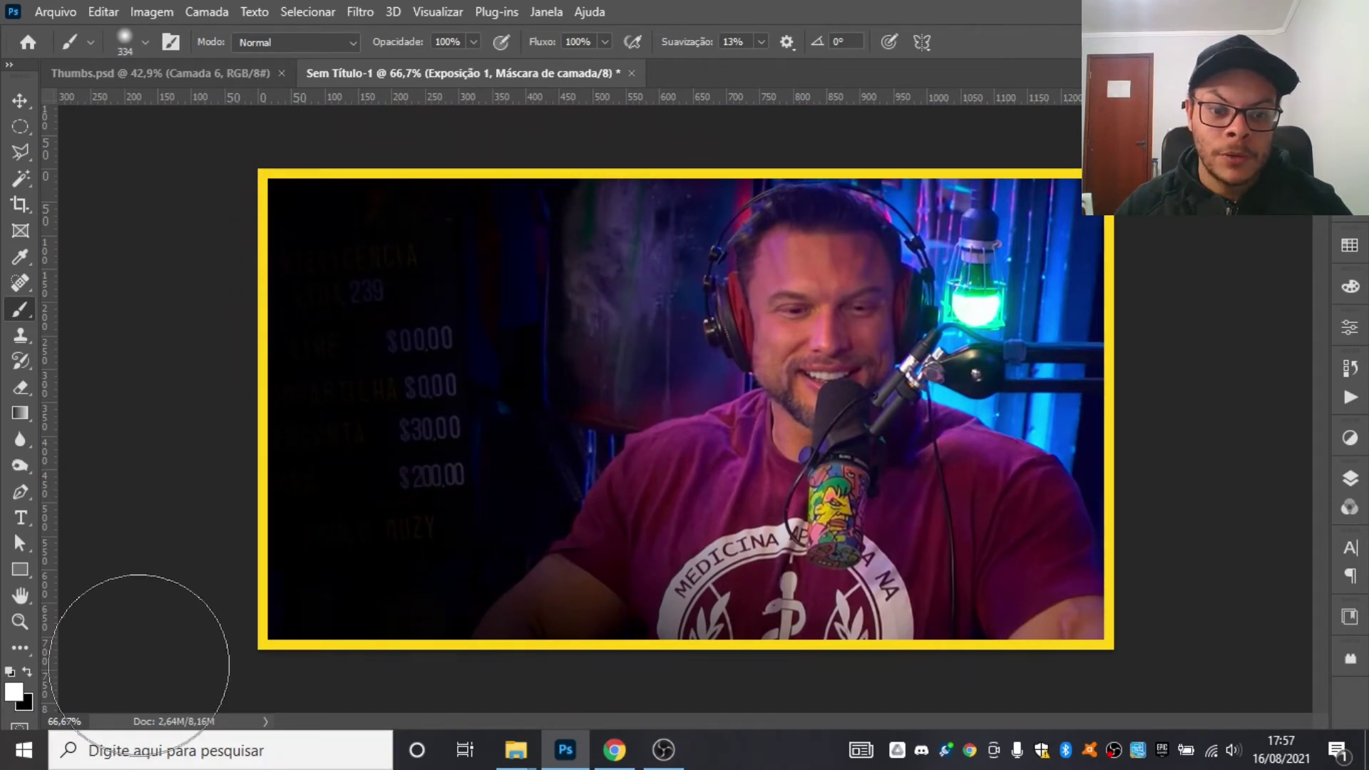
mouse_move(321, 519)
left_mouse_down()
mouse_move(392, 544)
mouse_move(362, 592)
mouse_move(476, 593)
mouse_move(487, 454)
mouse_move(527, 353)
mouse_move(527, 251)
mouse_move(509, 251)
mouse_move(577, 235)
mouse_move(426, 360)
mouse_move(342, 552)
mouse_move(341, 209)
mouse_move(280, 232)
mouse_move(333, 270)
mouse_move(344, 375)
left_mouse_up()
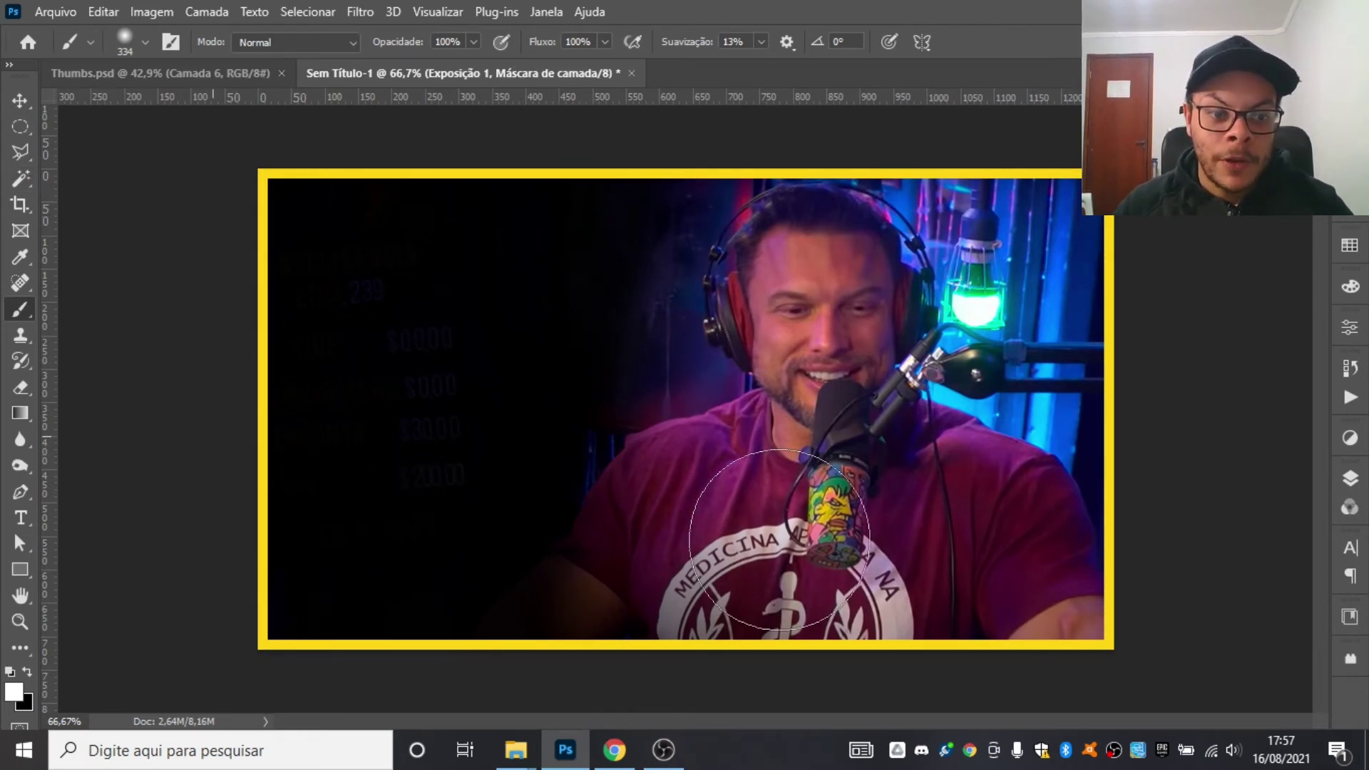
- Add the white text “SEU TEXTO AQUI!” in 161 pt Black over the dark area, with AQUI!” on a second line
key("t")
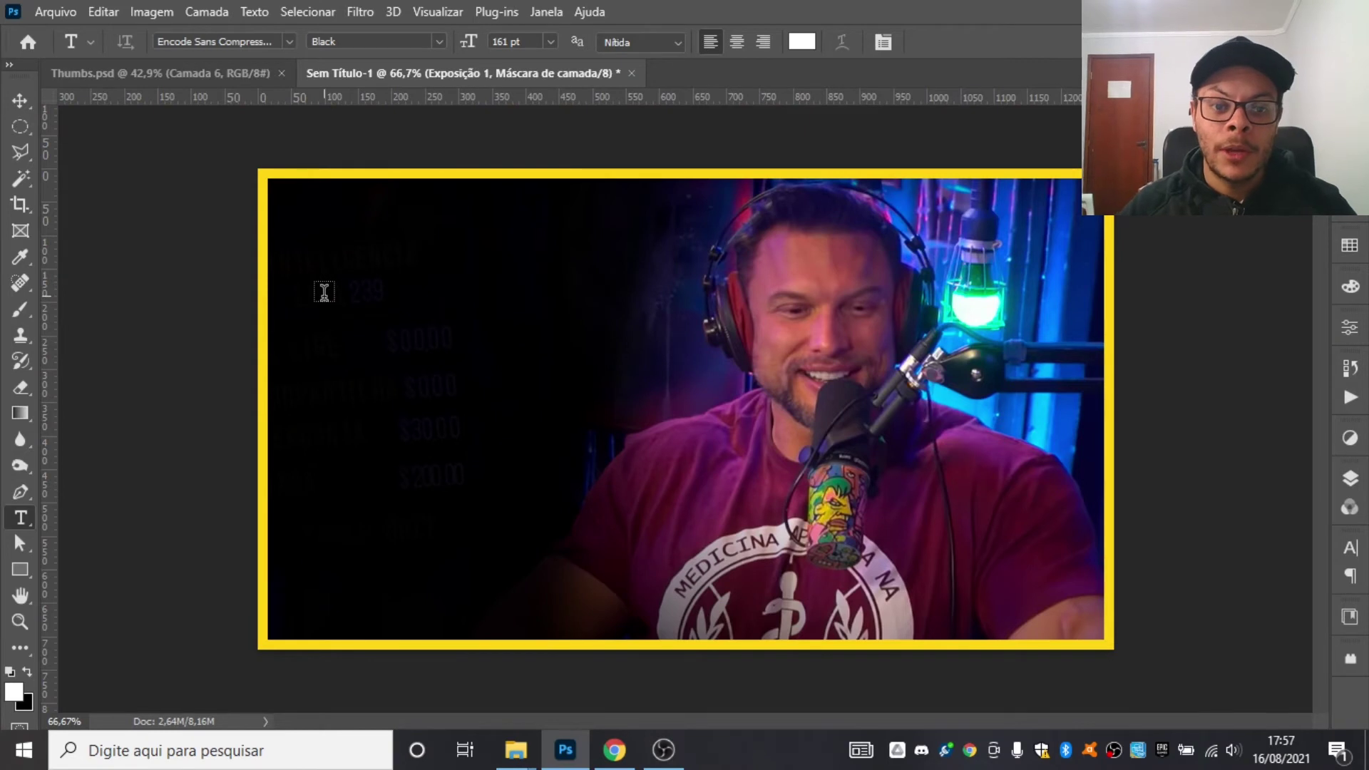
left_click(434, 482)
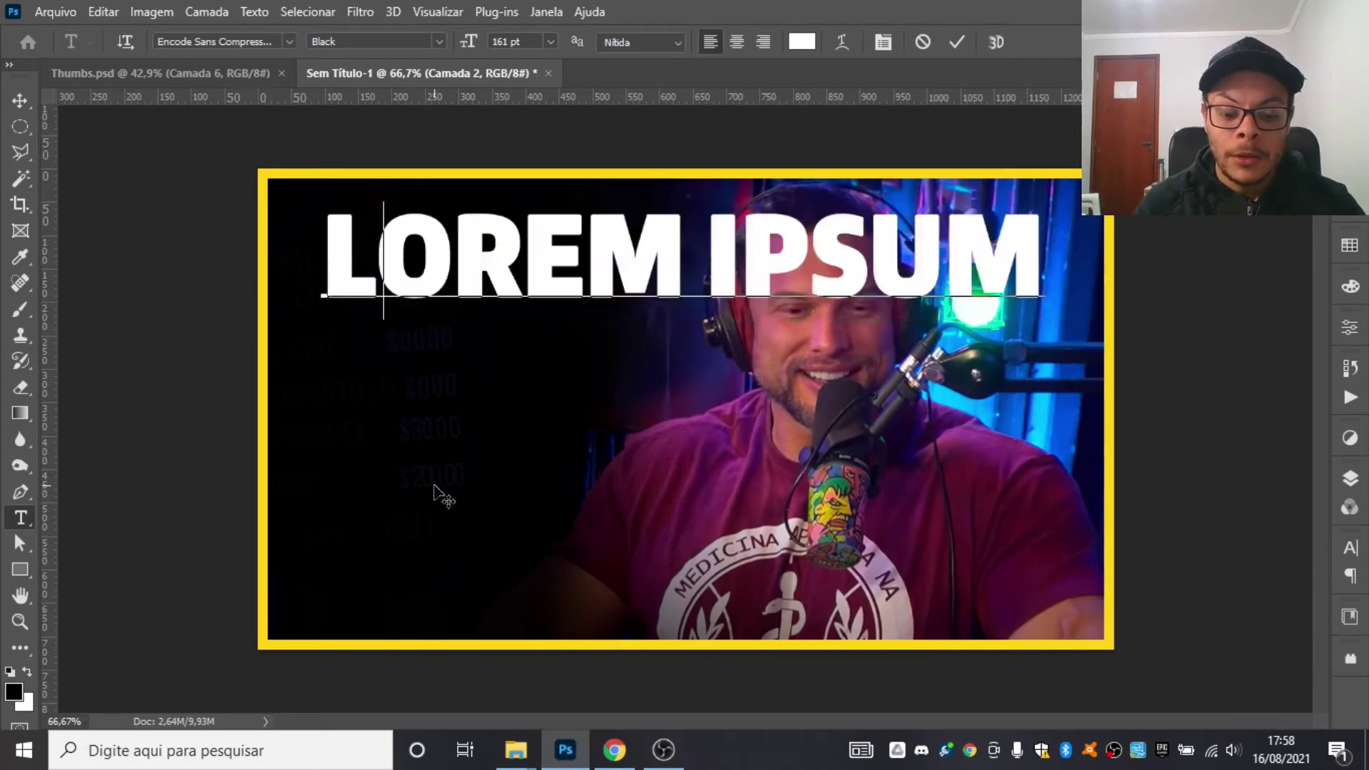
key("BackSpace")
type("\"")
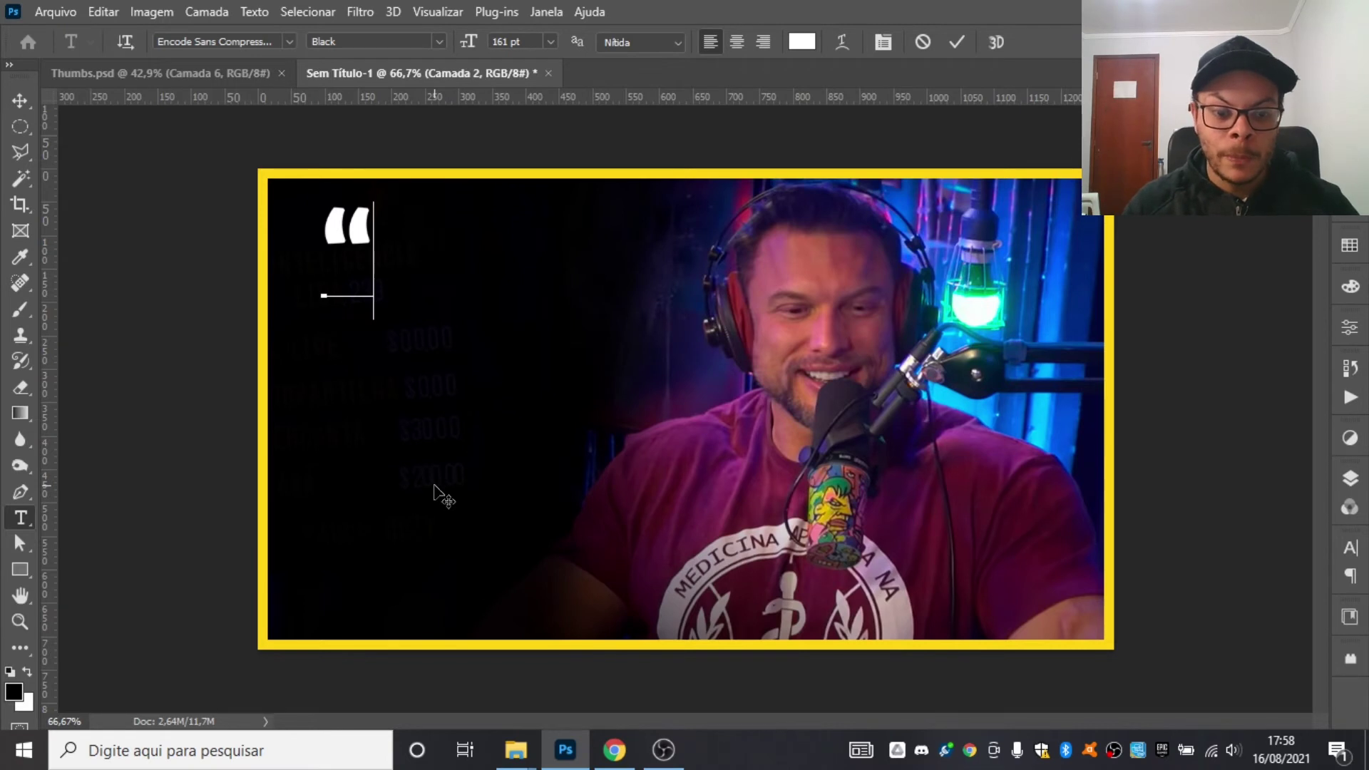
type("SEU")
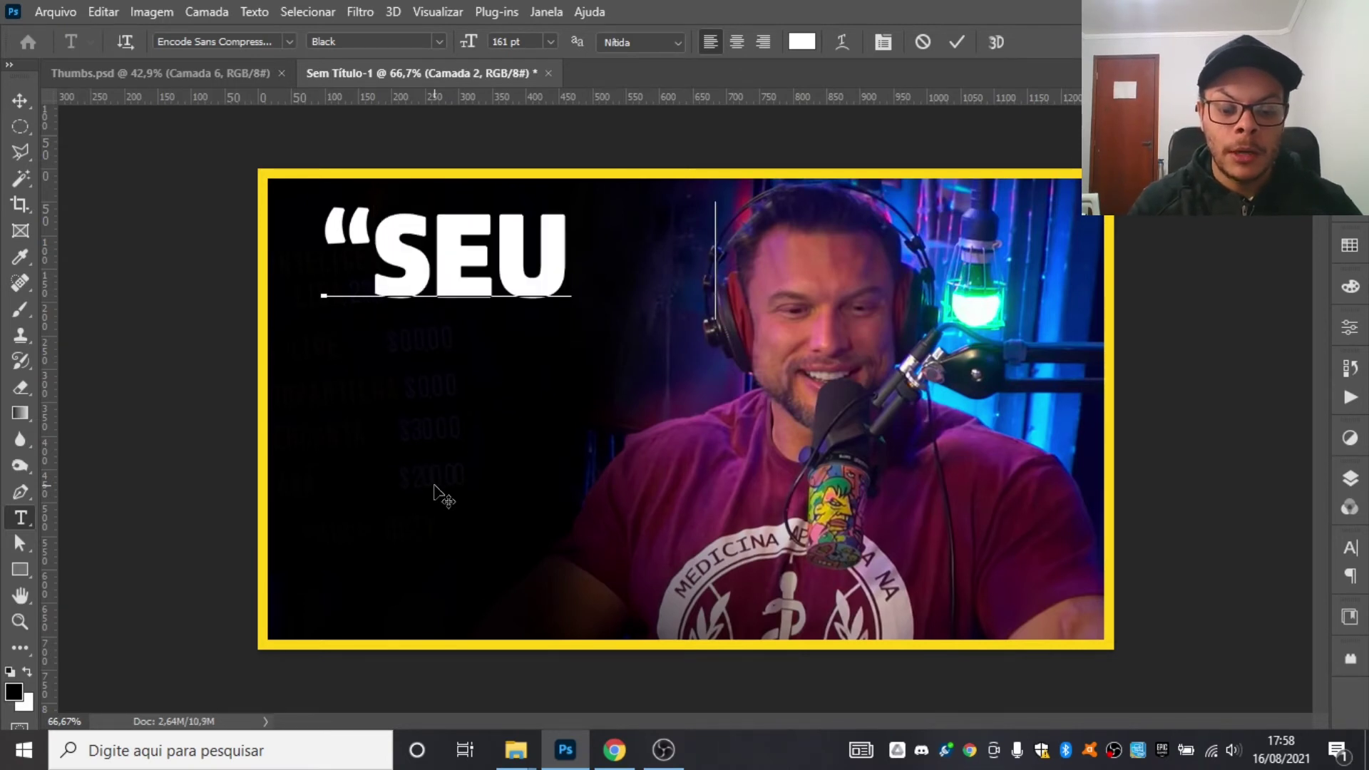
type(" TEXTO")
key("Return")
type("A")
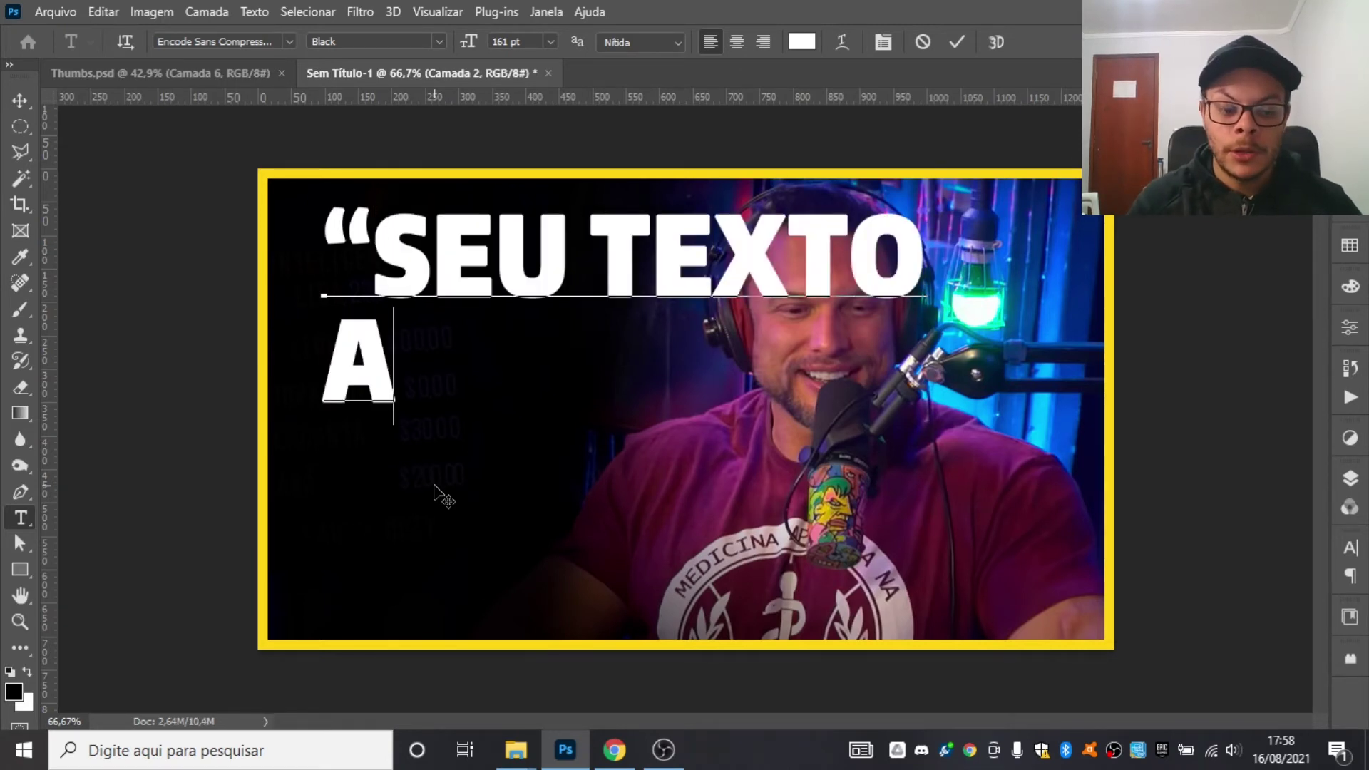
type("UI!\"")
key("Left")
key("Left")
key("Left")
key("Left")
type("Q")
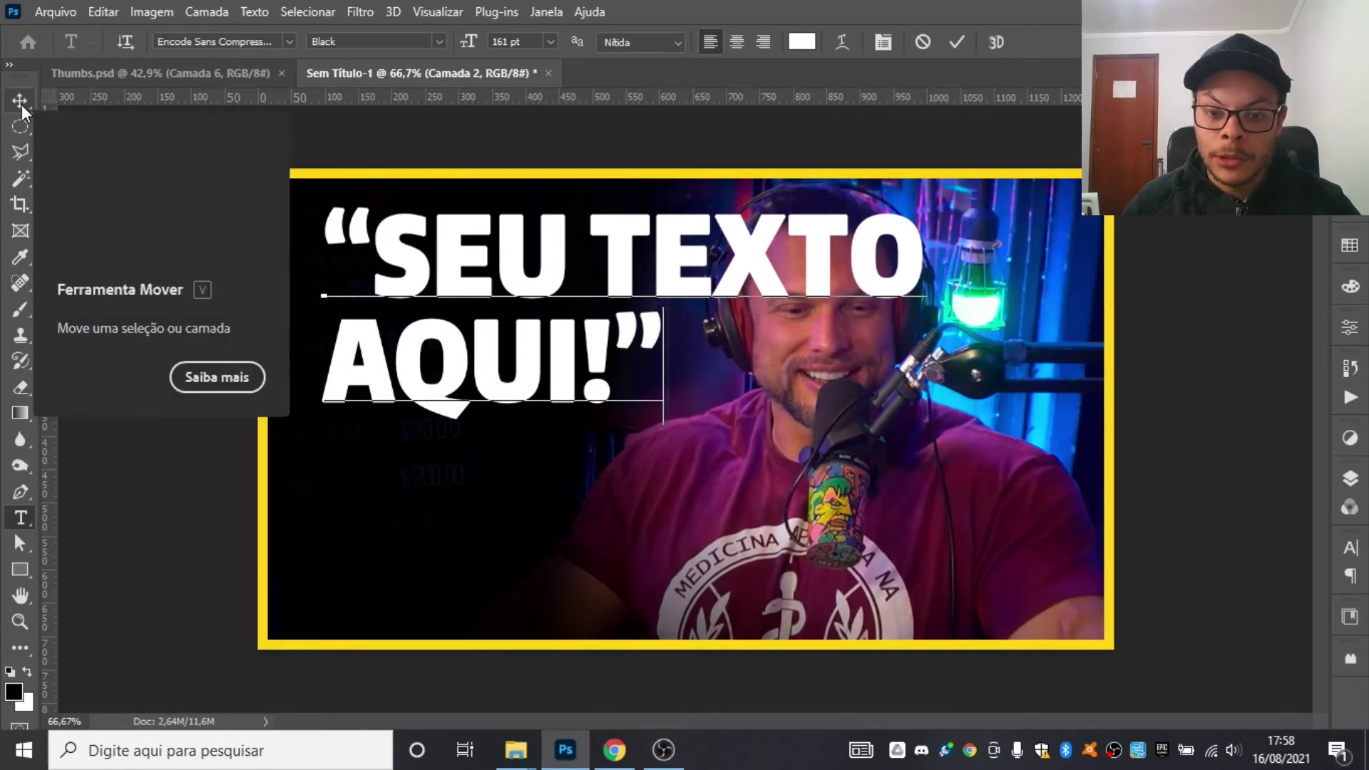
key("End")
key("shift+Up")
key("ctrl+a")
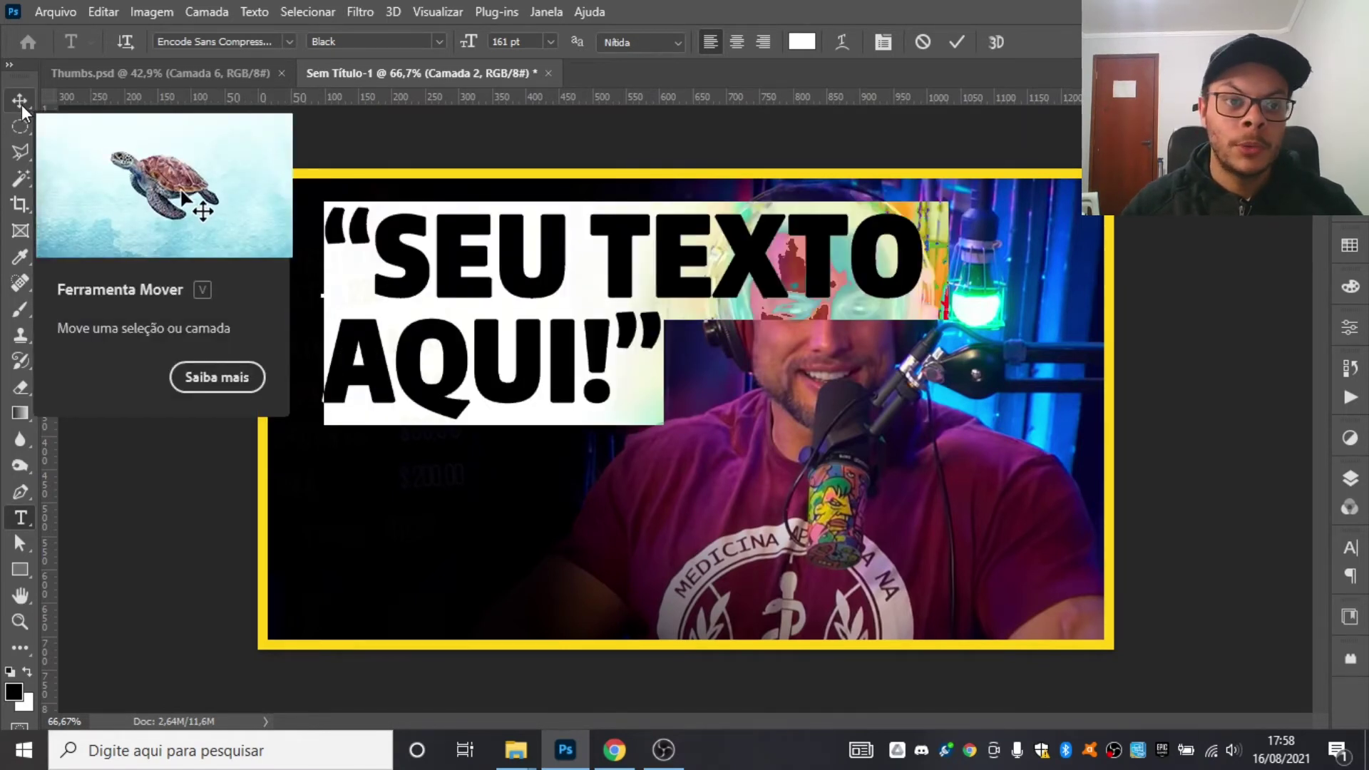
left_click(21, 104)
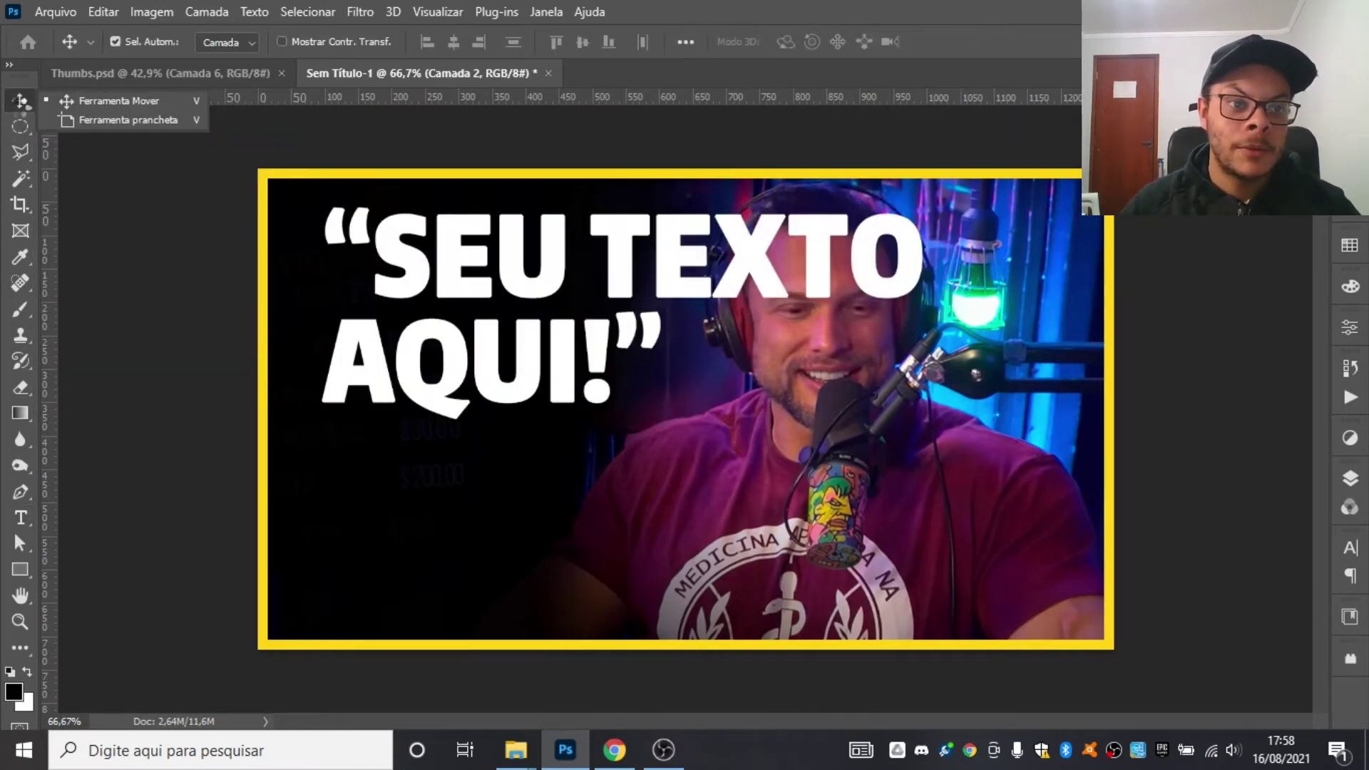
- Break the headline after “SEU so that TEXTO starts its own line, making three lines of text
left_click(525, 274)
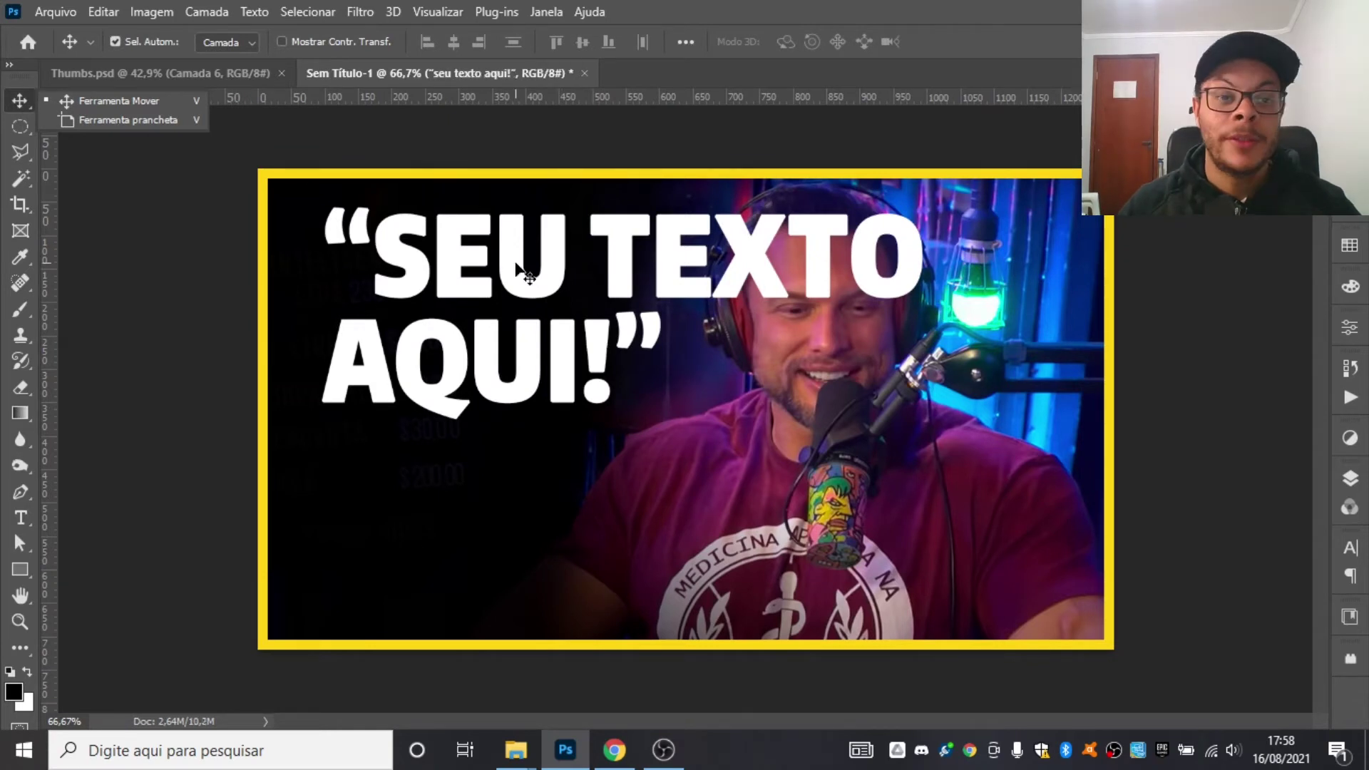
double_click(584, 259)
left_click(591, 257)
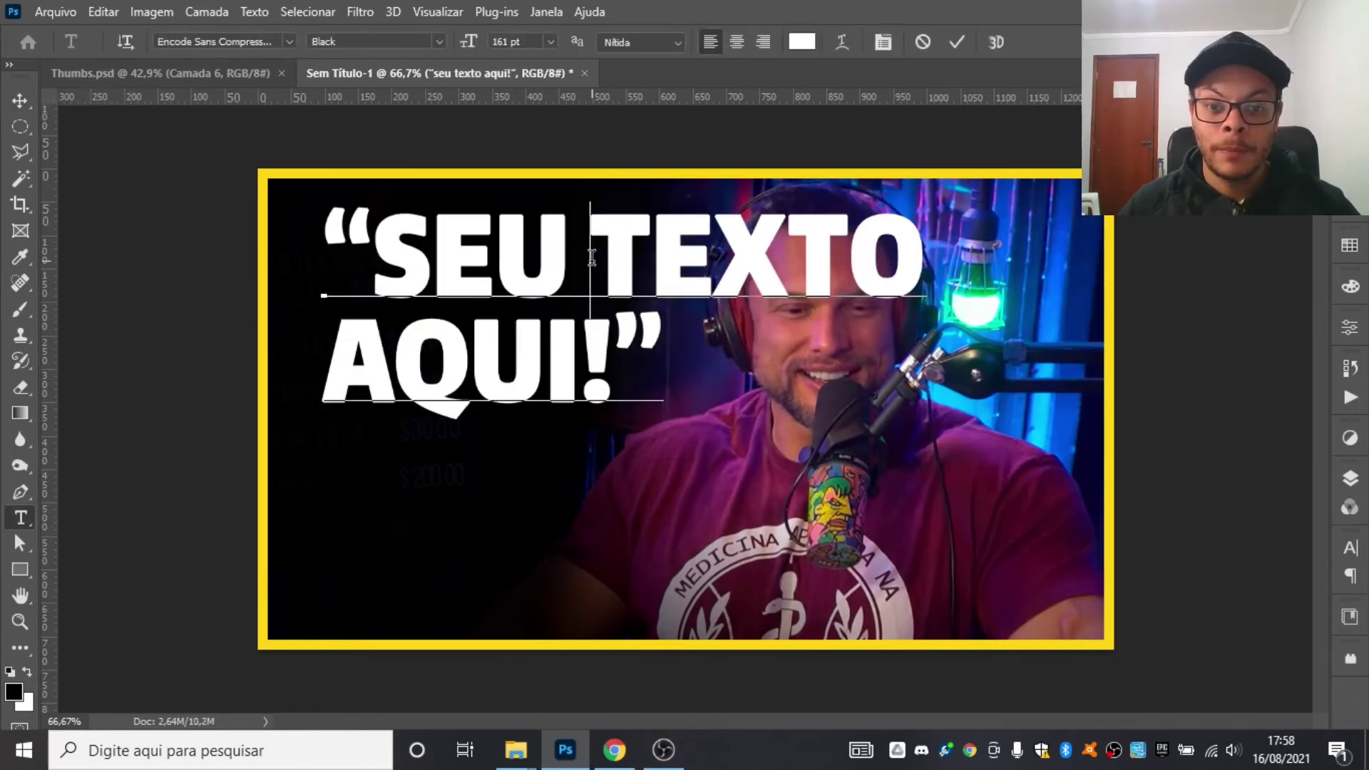
key("Return")
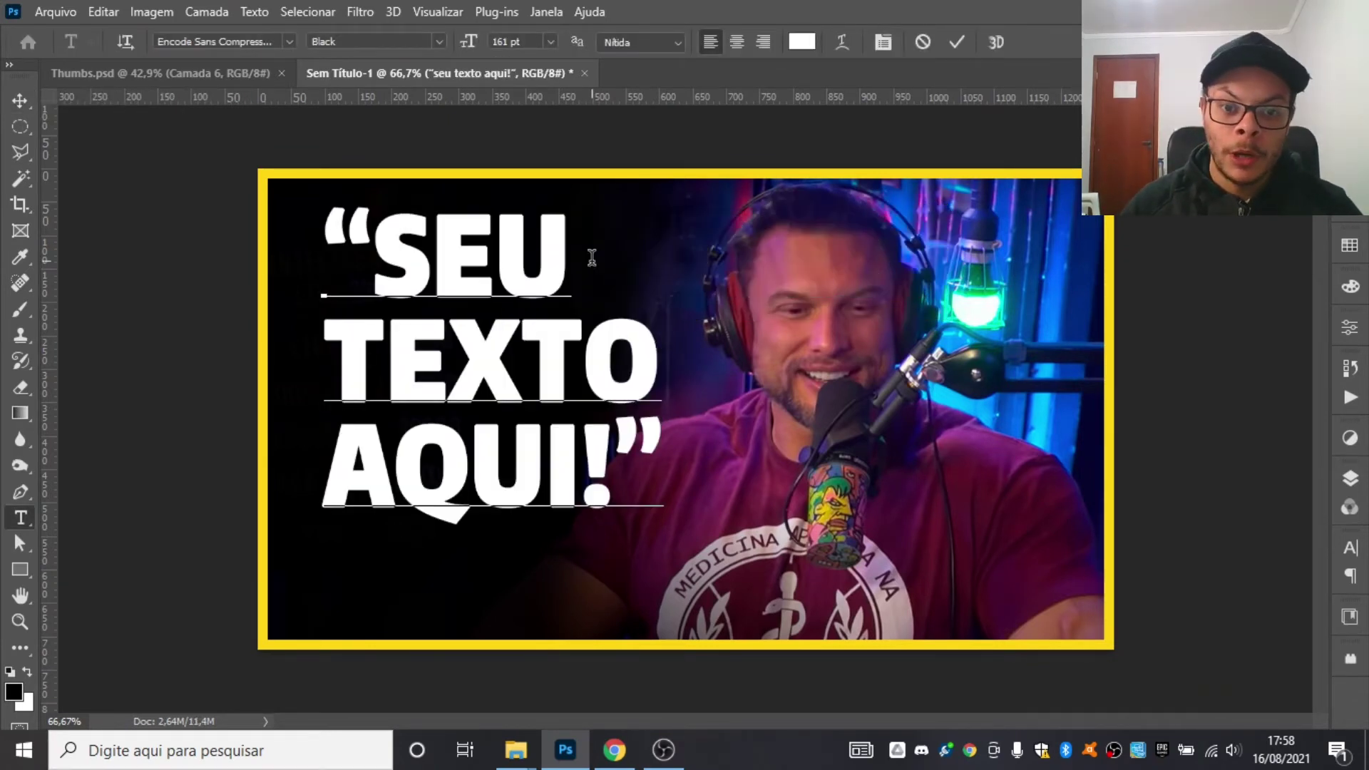
left_click(955, 43)
key("v")
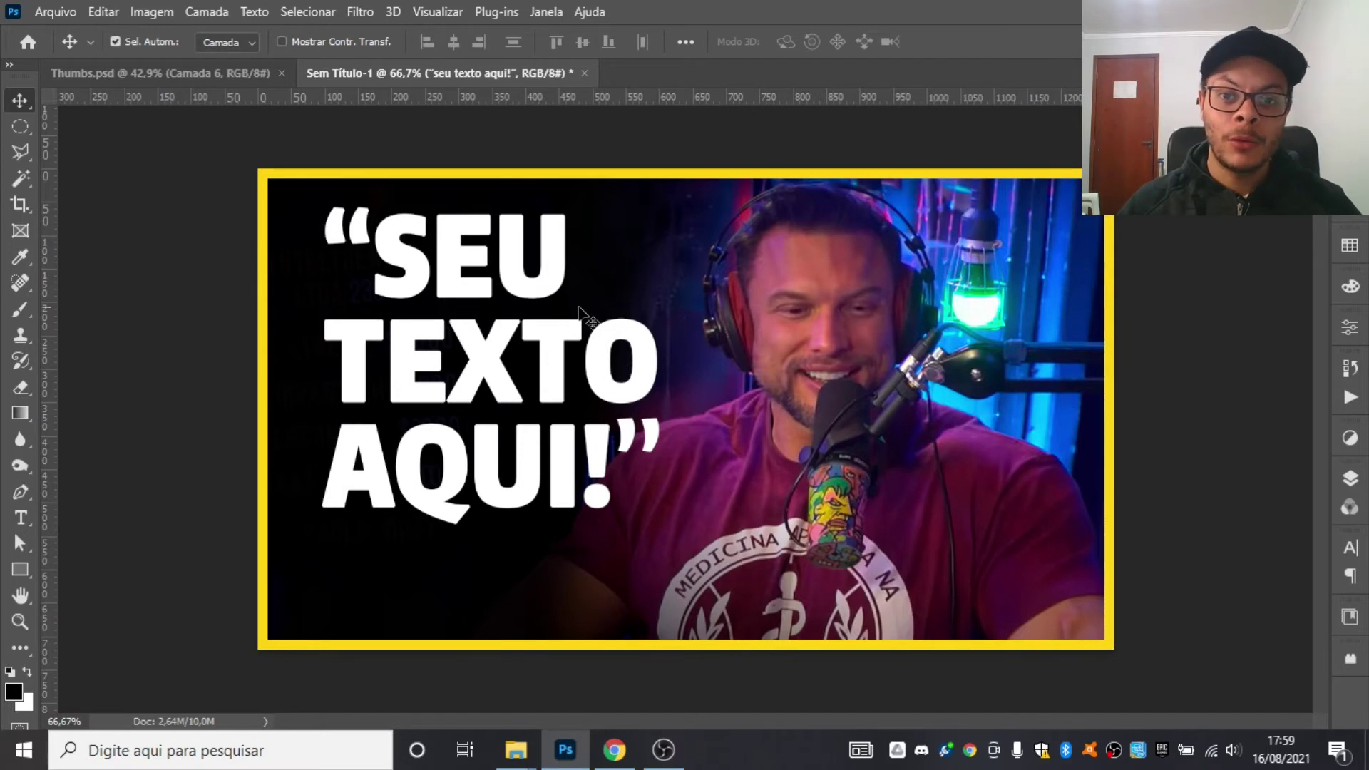
- Colour the word TEXTO yellow (ffd236) by sampling the thumbnail's frame
double_click(384, 368)
left_click_drag(328, 365, 660, 370)
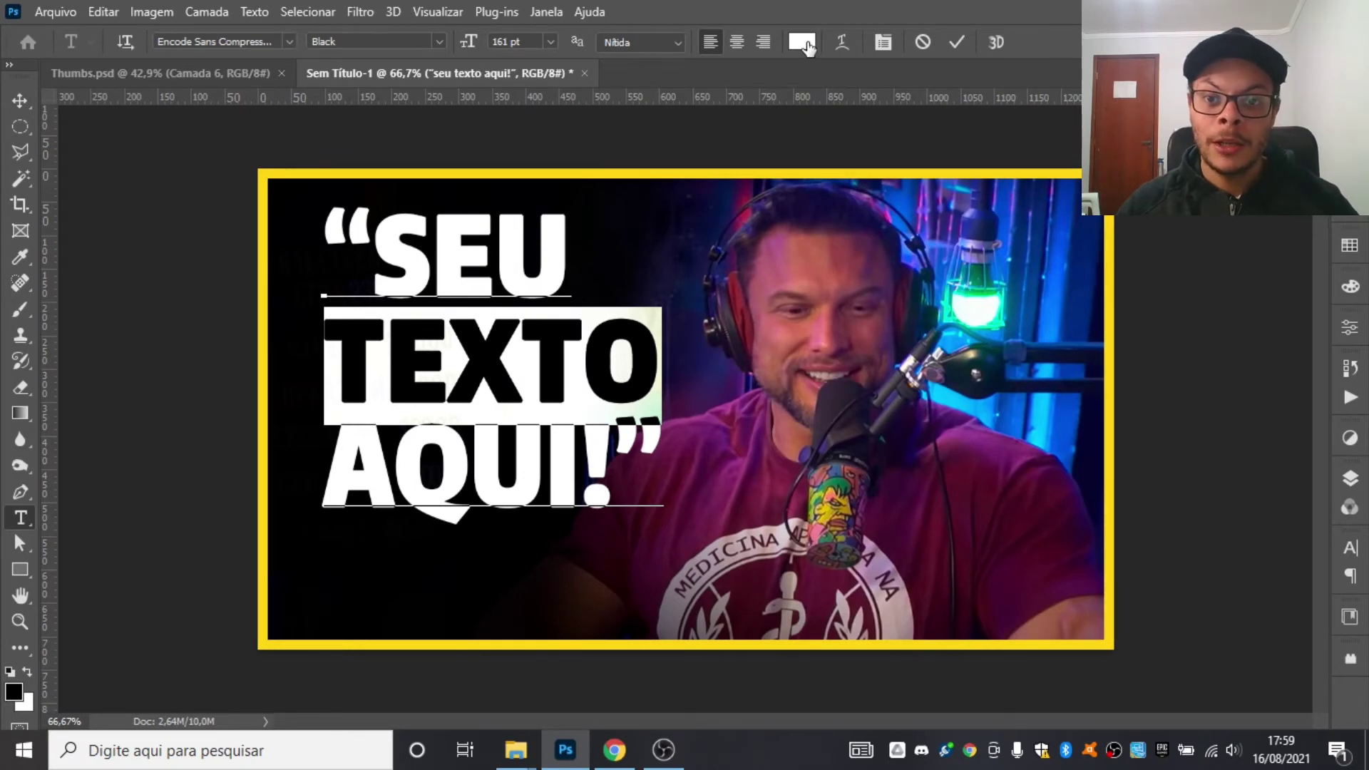
left_click(802, 43)
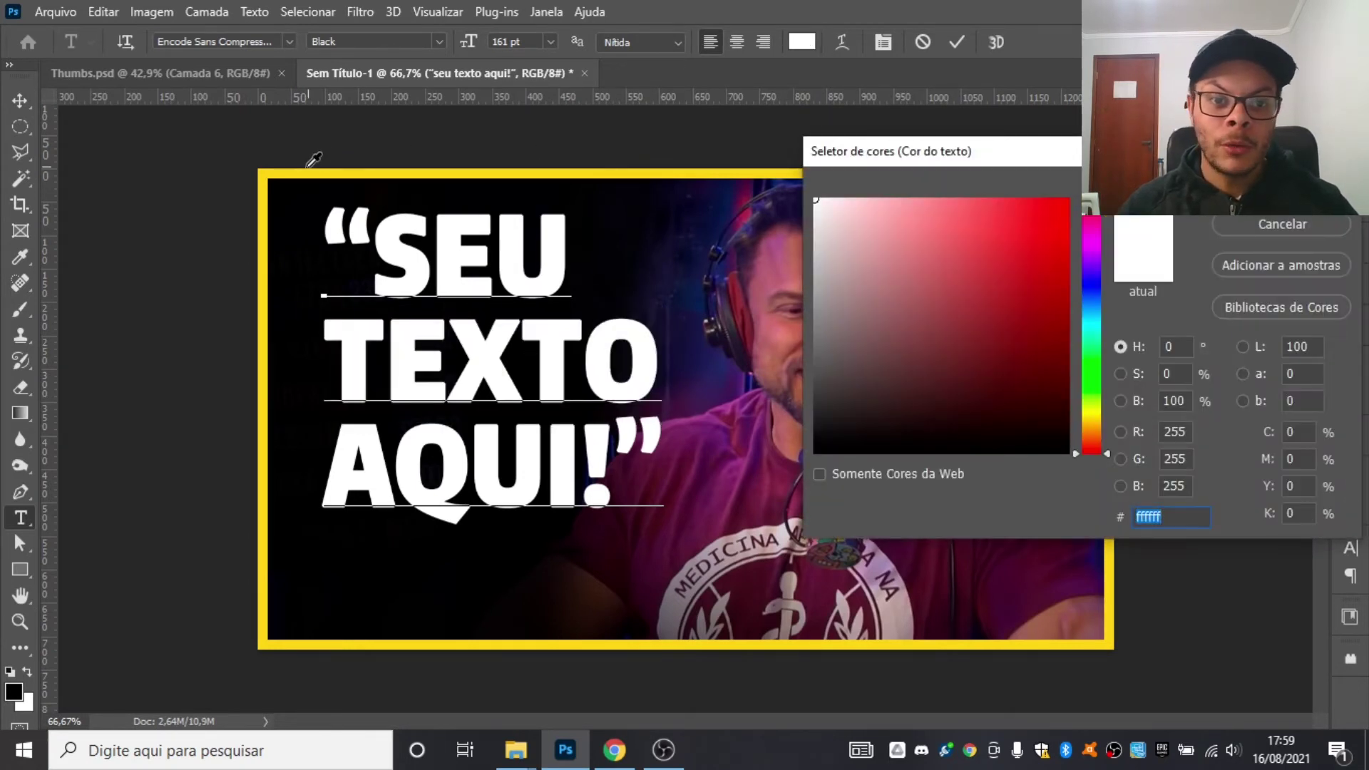
left_click(285, 171)
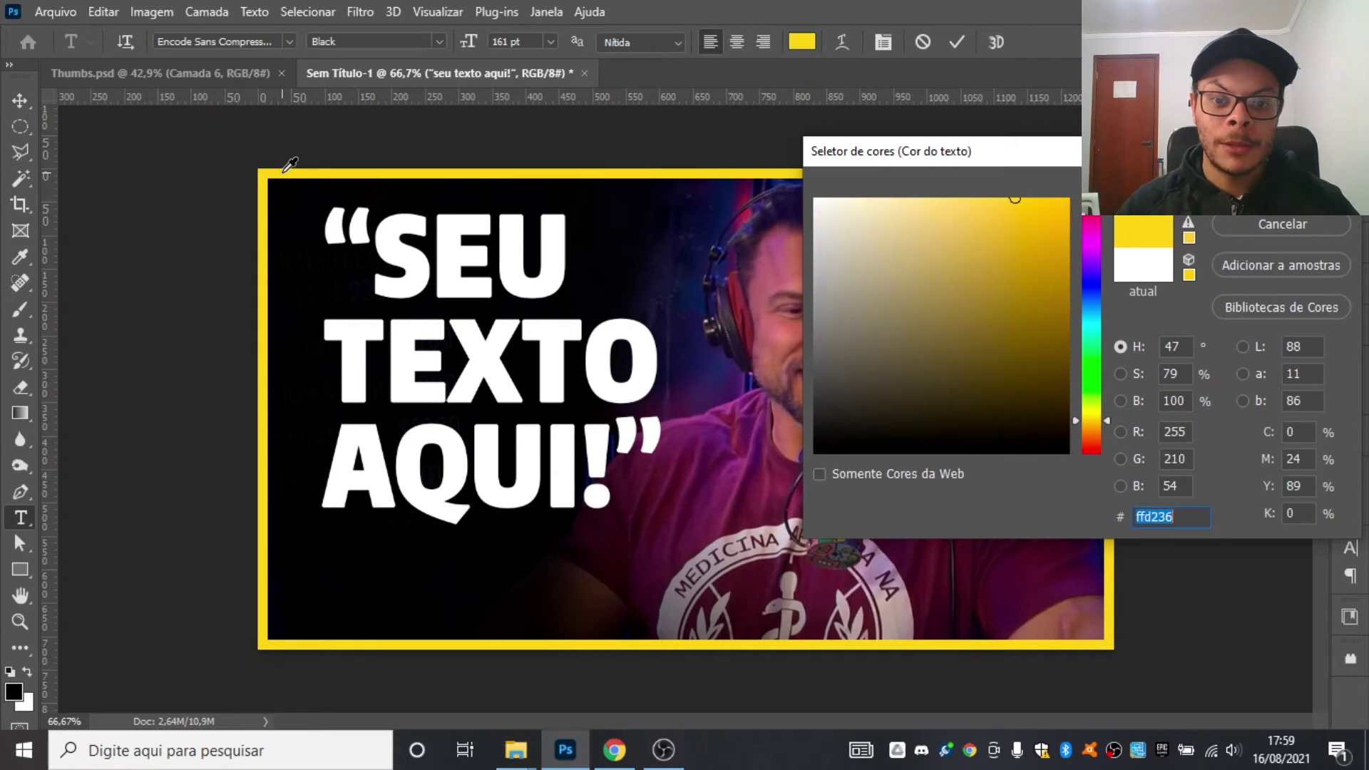
left_click(1242, 207)
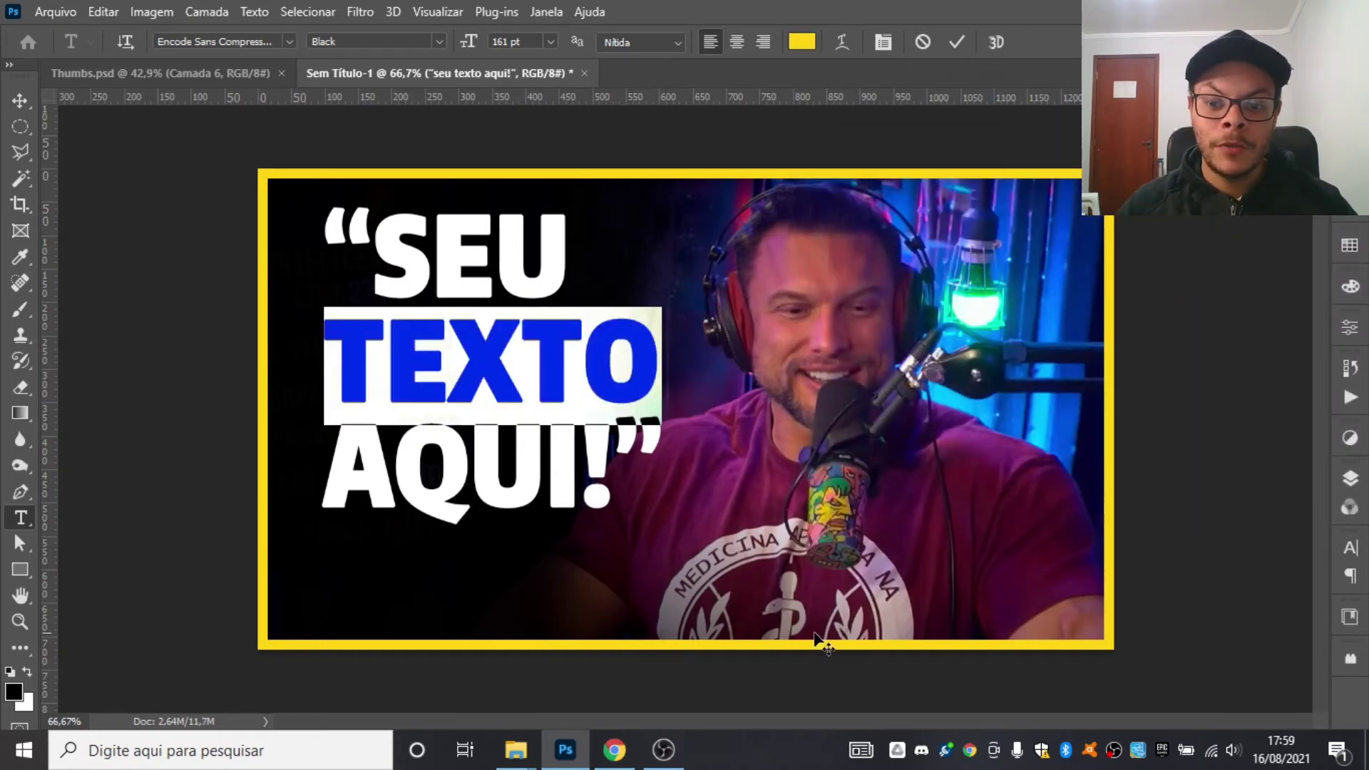
left_click(956, 42)
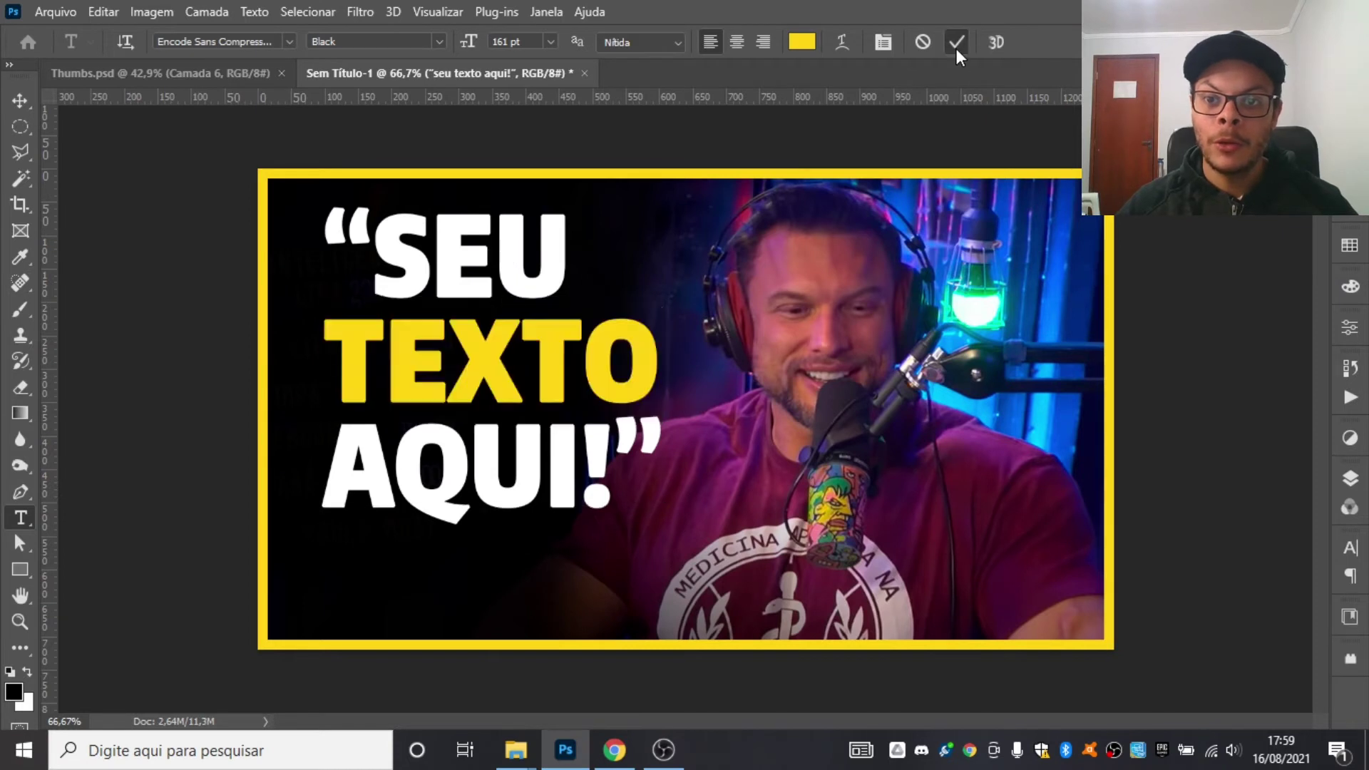
- Scale the headline text to about 77% and place it vertically centred in the dark area beside the man
left_click(20, 101)
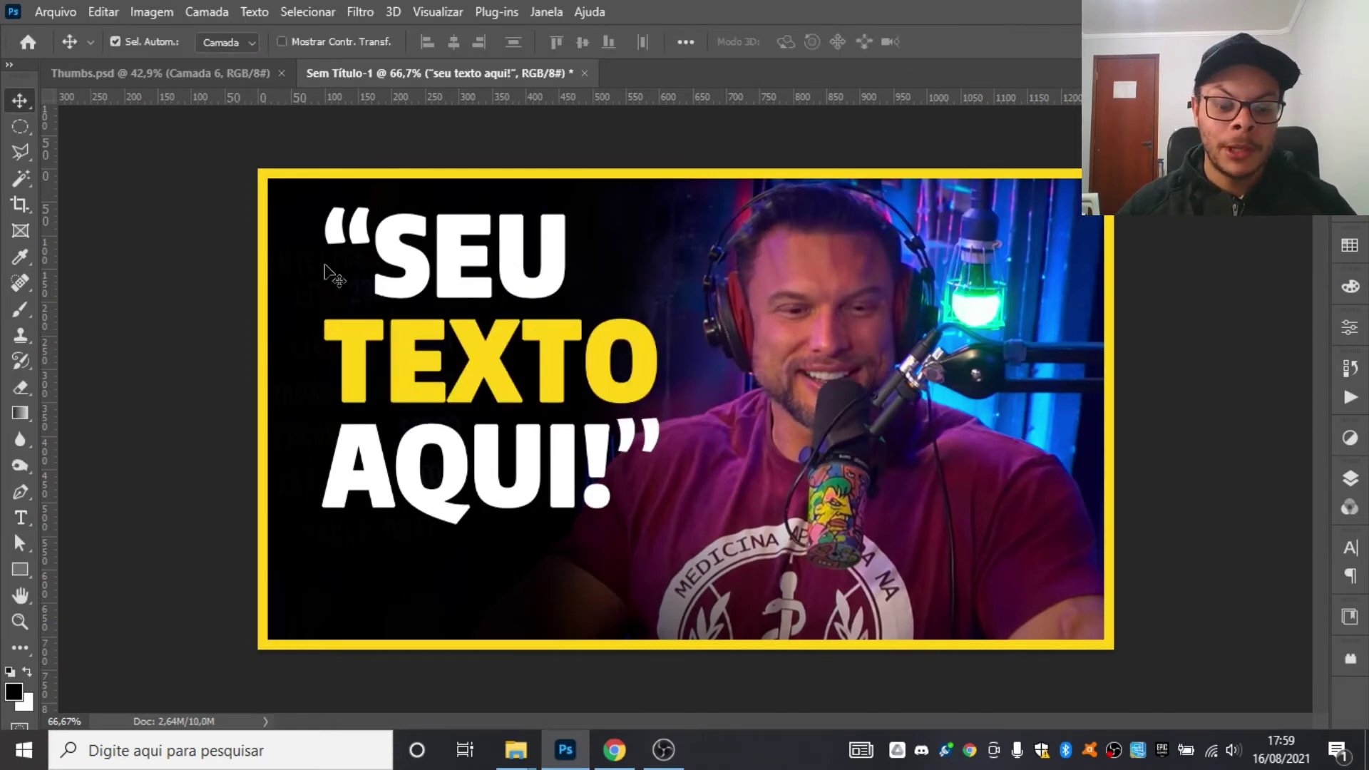
key("ctrl+t")
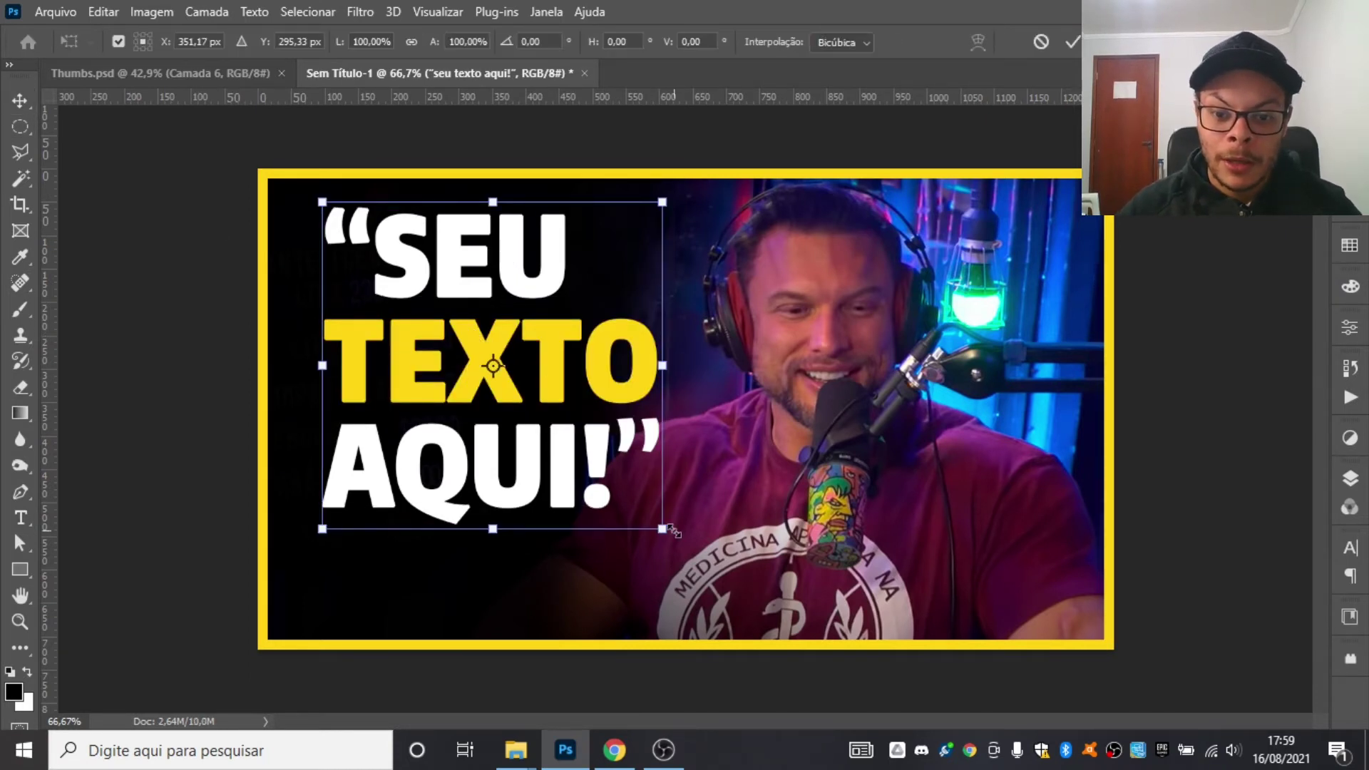
left_click_drag(663, 531, 519, 420)
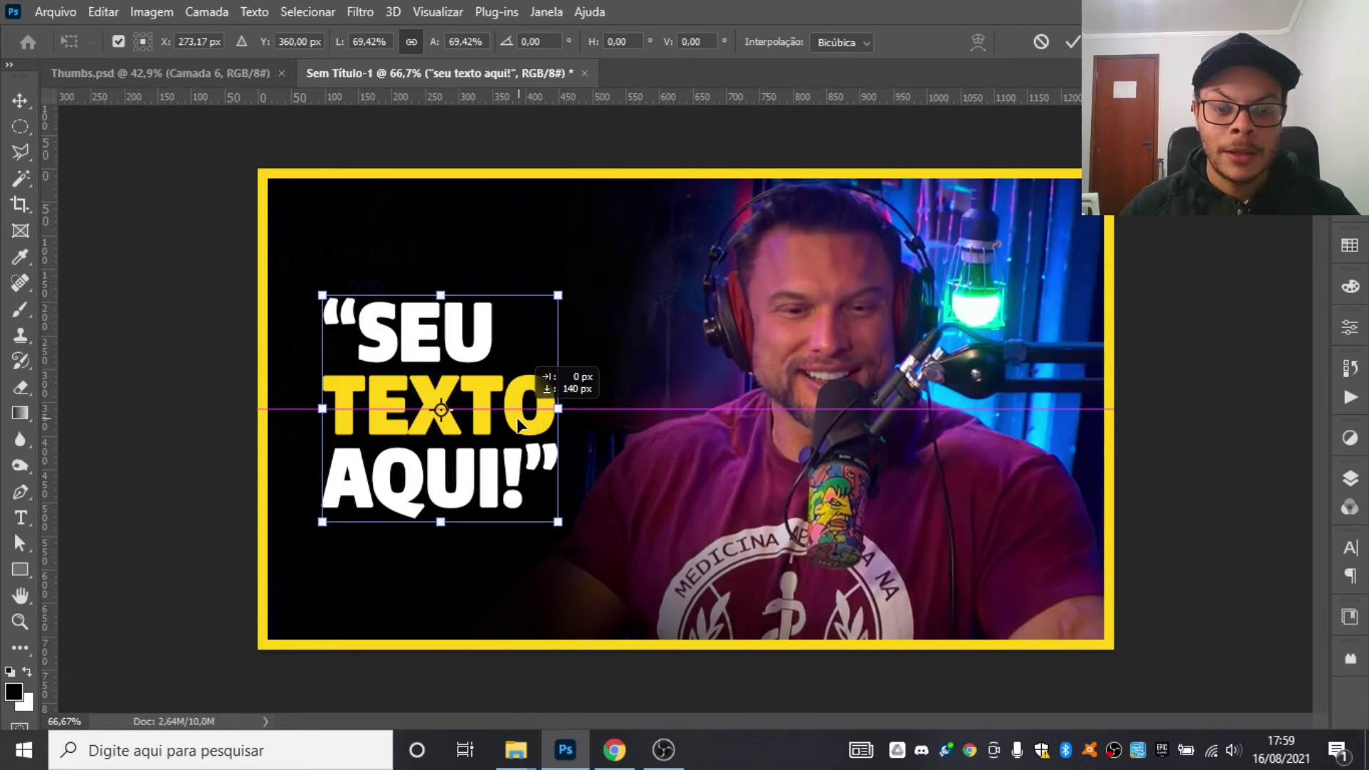
left_click_drag(517, 420, 518, 420)
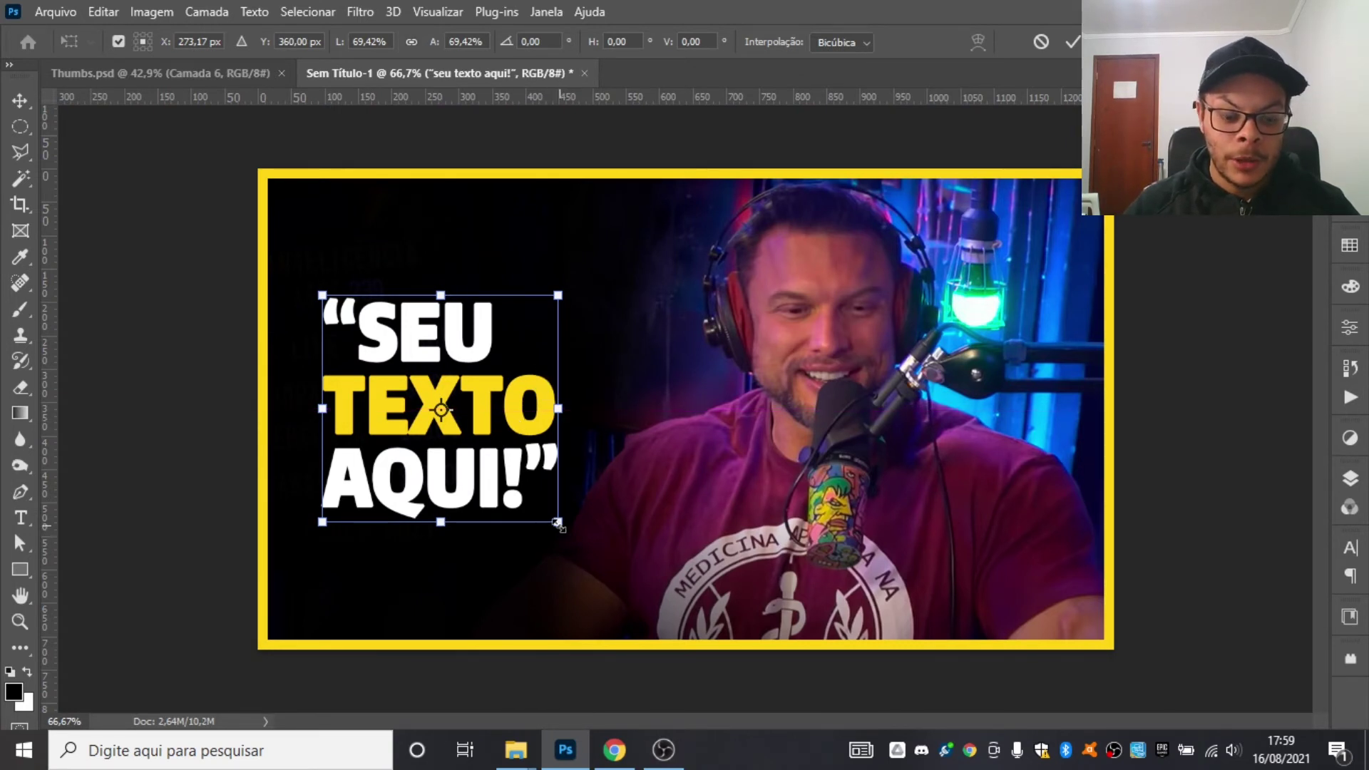
left_click_drag(559, 525, 581, 551)
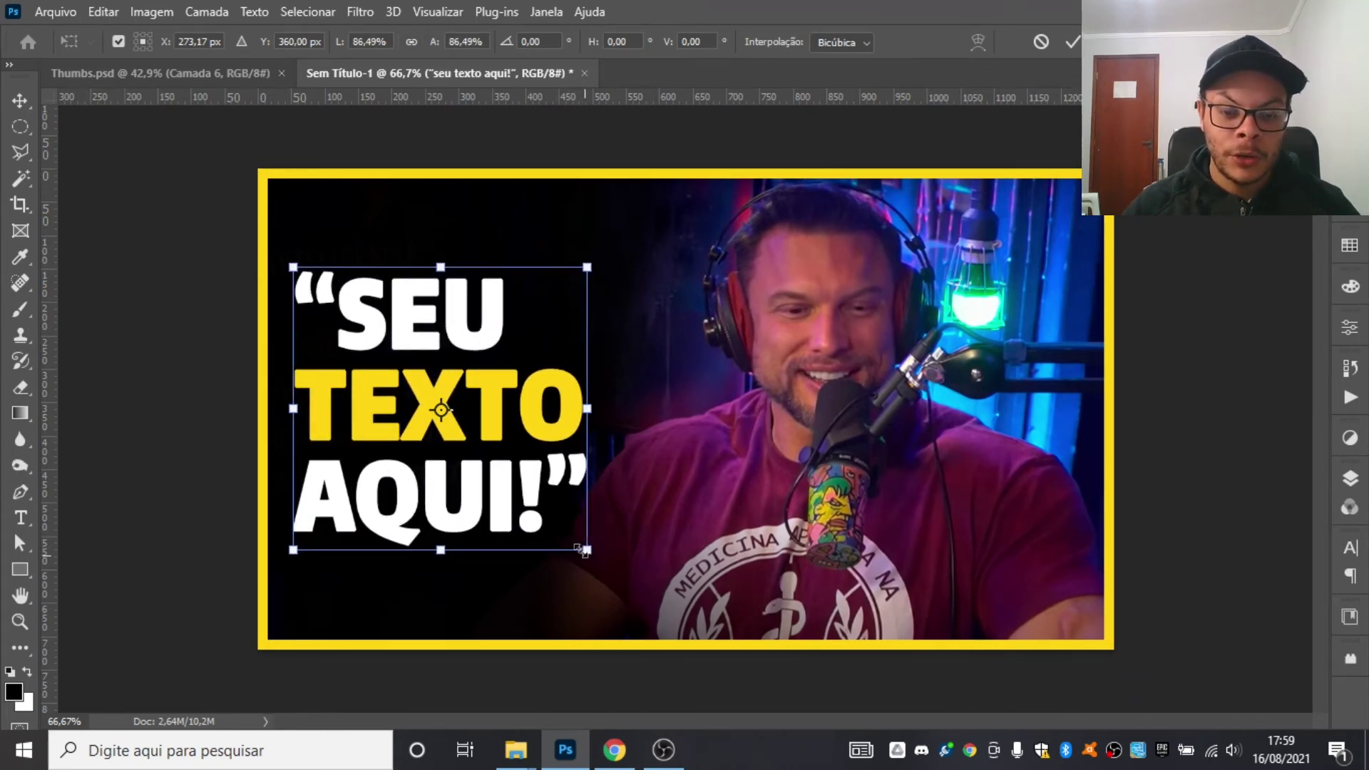
left_click_drag(508, 429, 546, 432)
left_click_drag(336, 267, 345, 278)
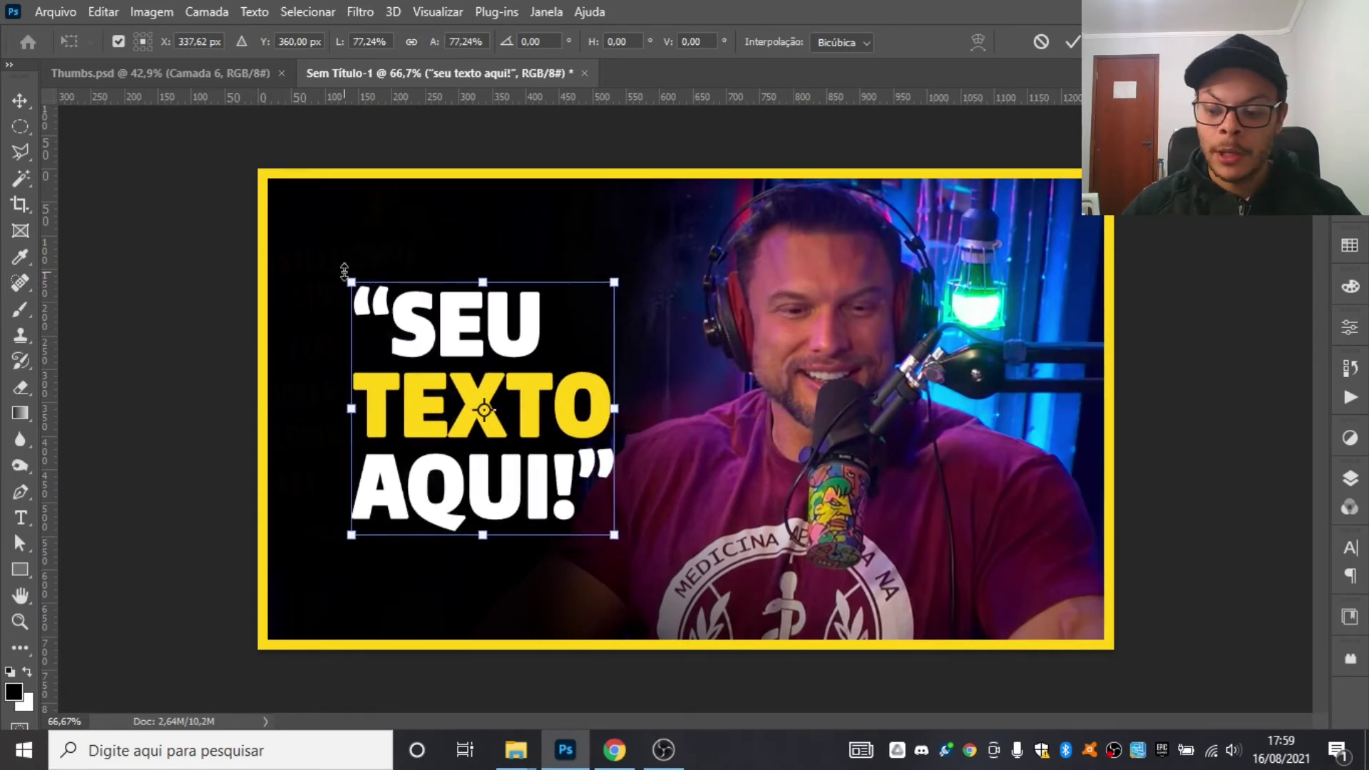
key("Return")
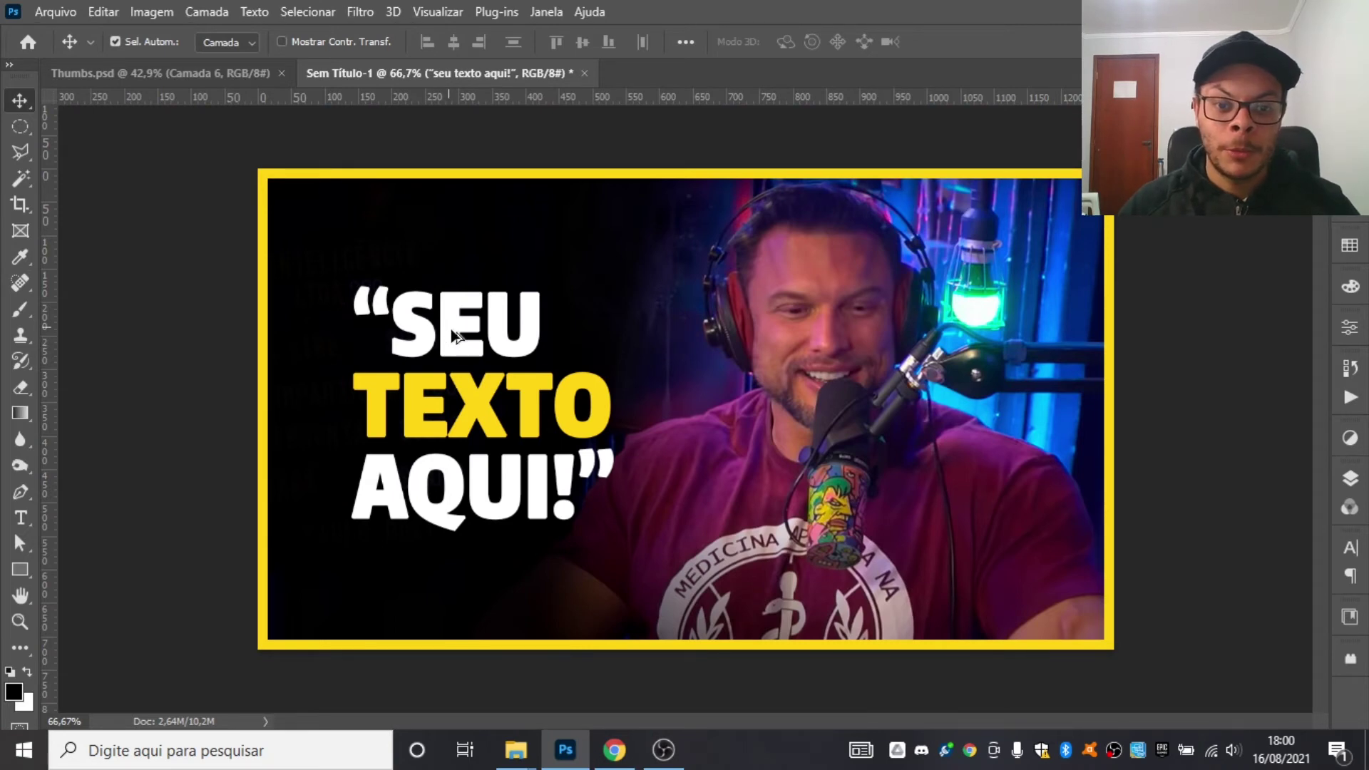
- Duplicate the headline text over the man and replace the copy's wording with #239
left_click_drag(455, 342, 746, 323)
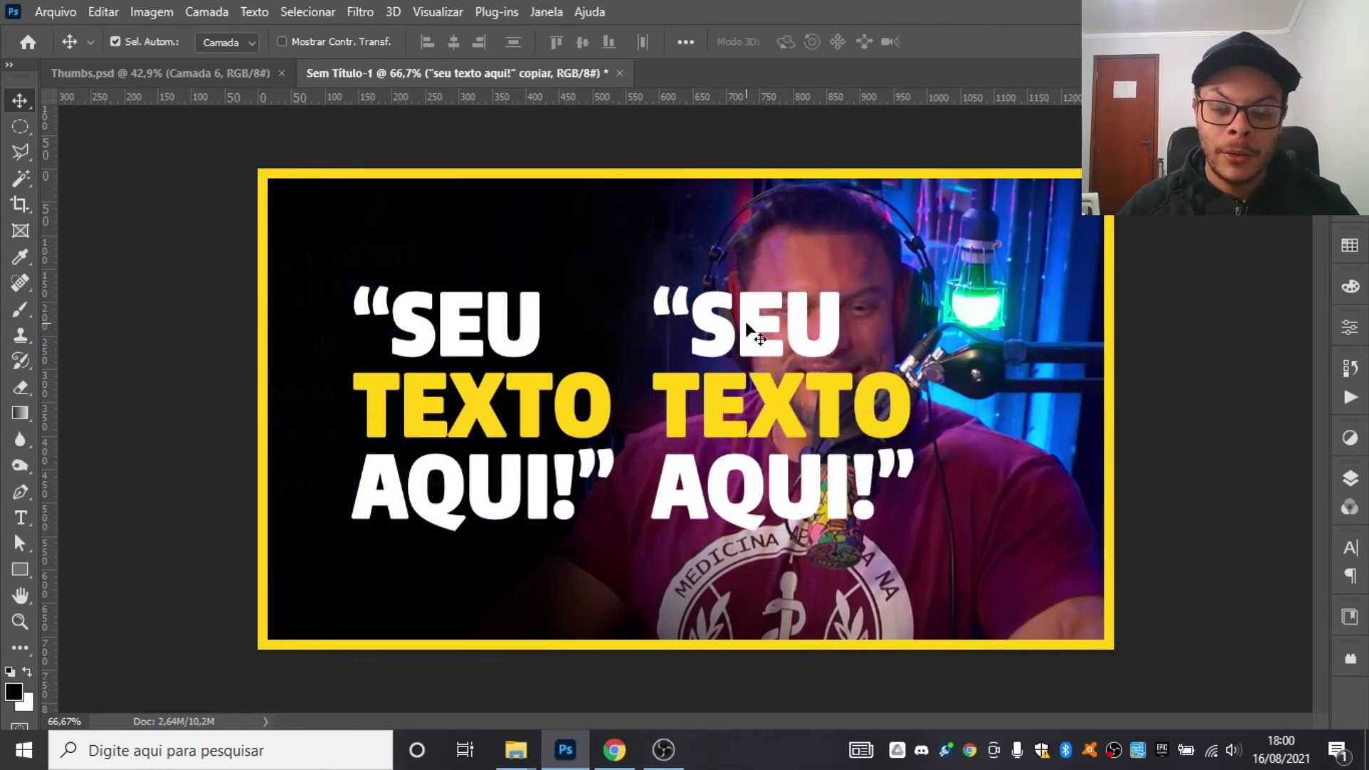
double_click(746, 321)
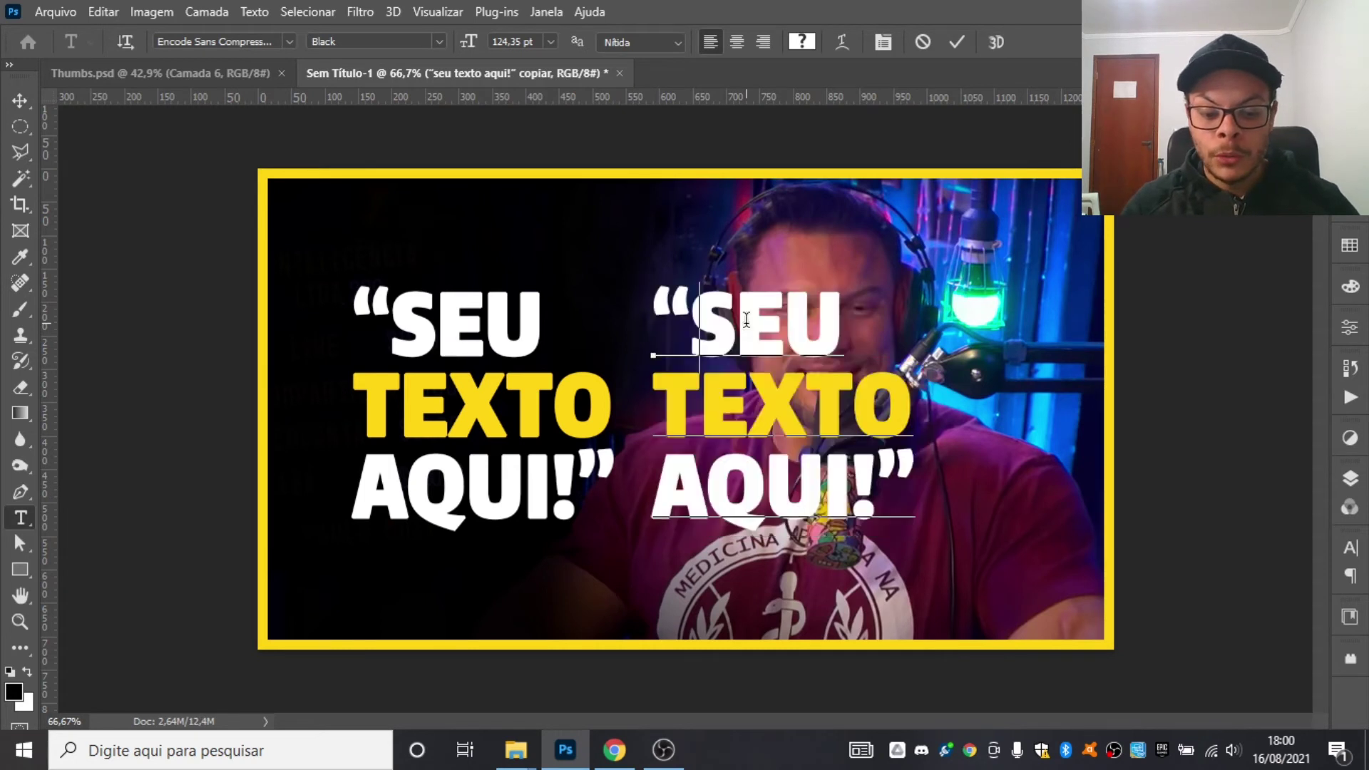
type("#239")
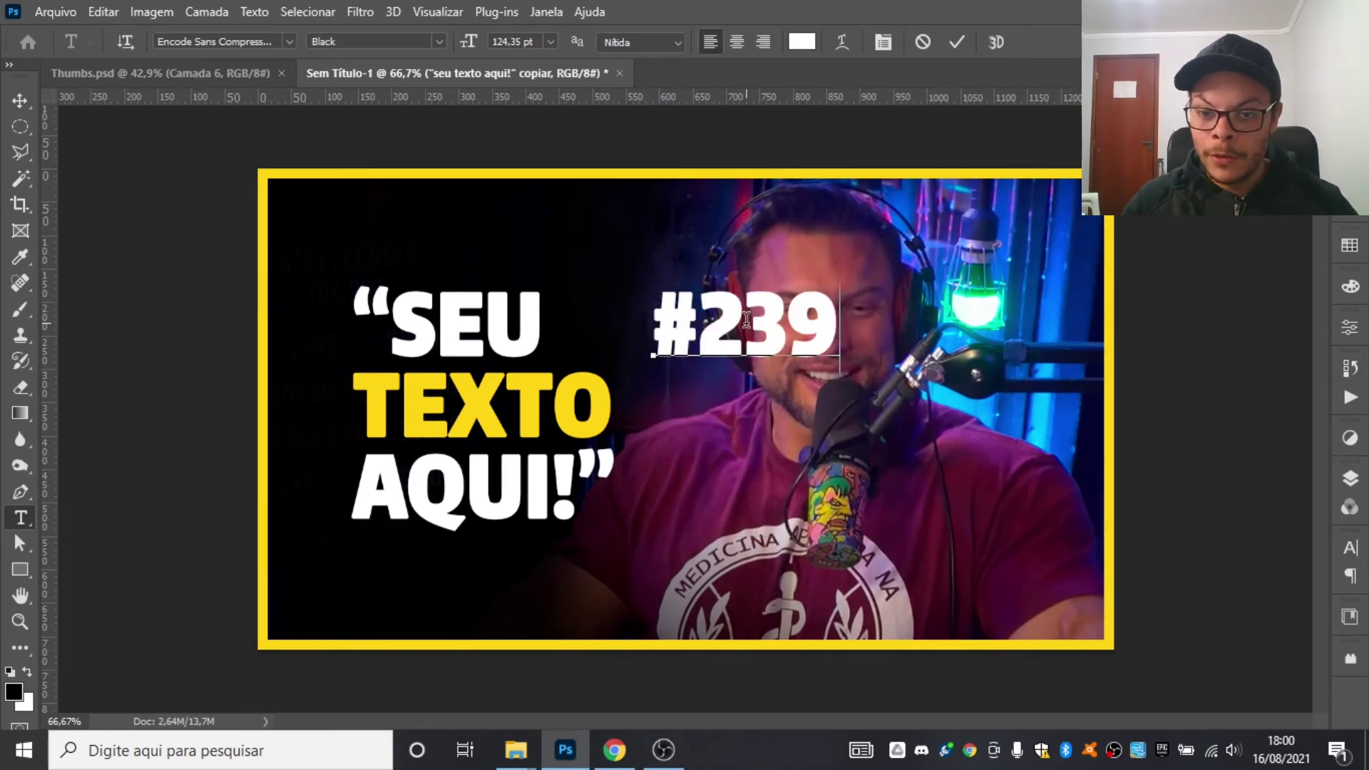
- Set the font style of the #239 text to SemiBold
double_click(746, 319)
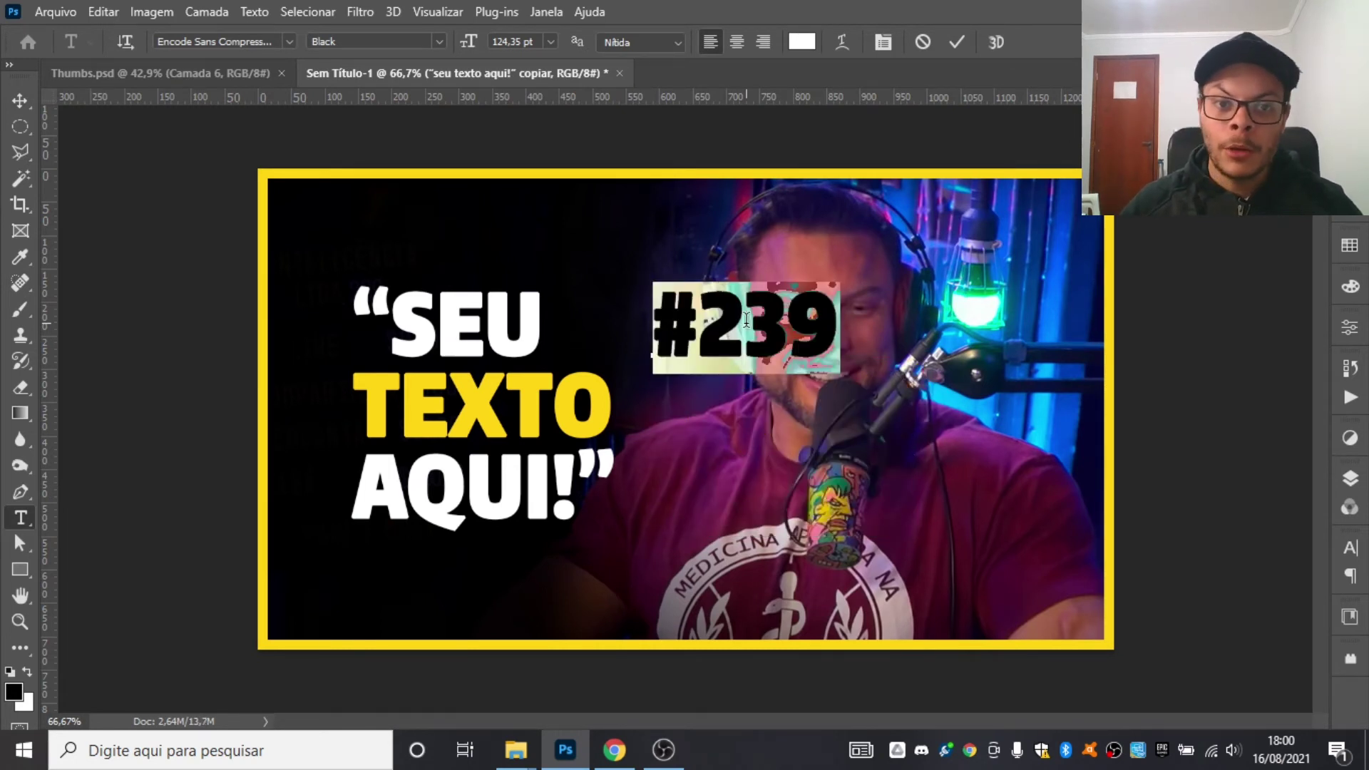
left_click(438, 41)
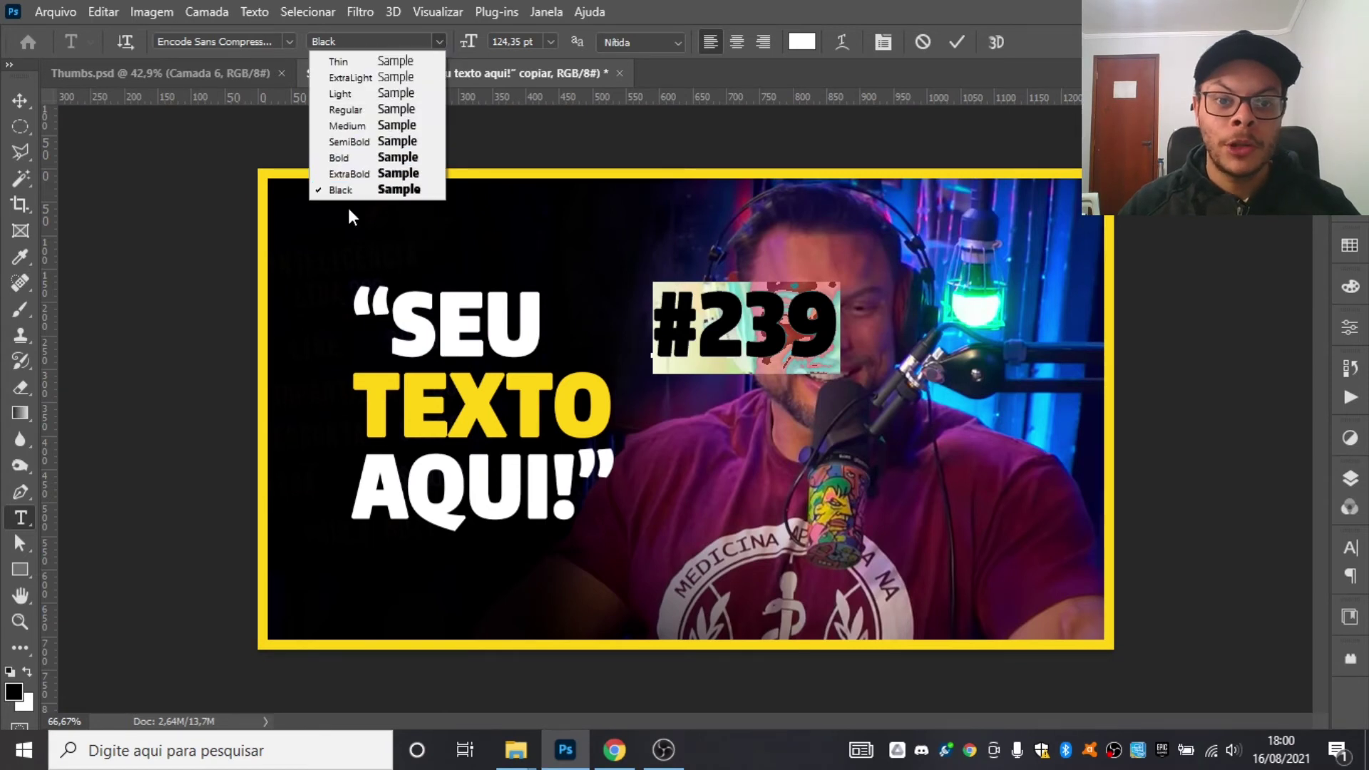
left_click(348, 142)
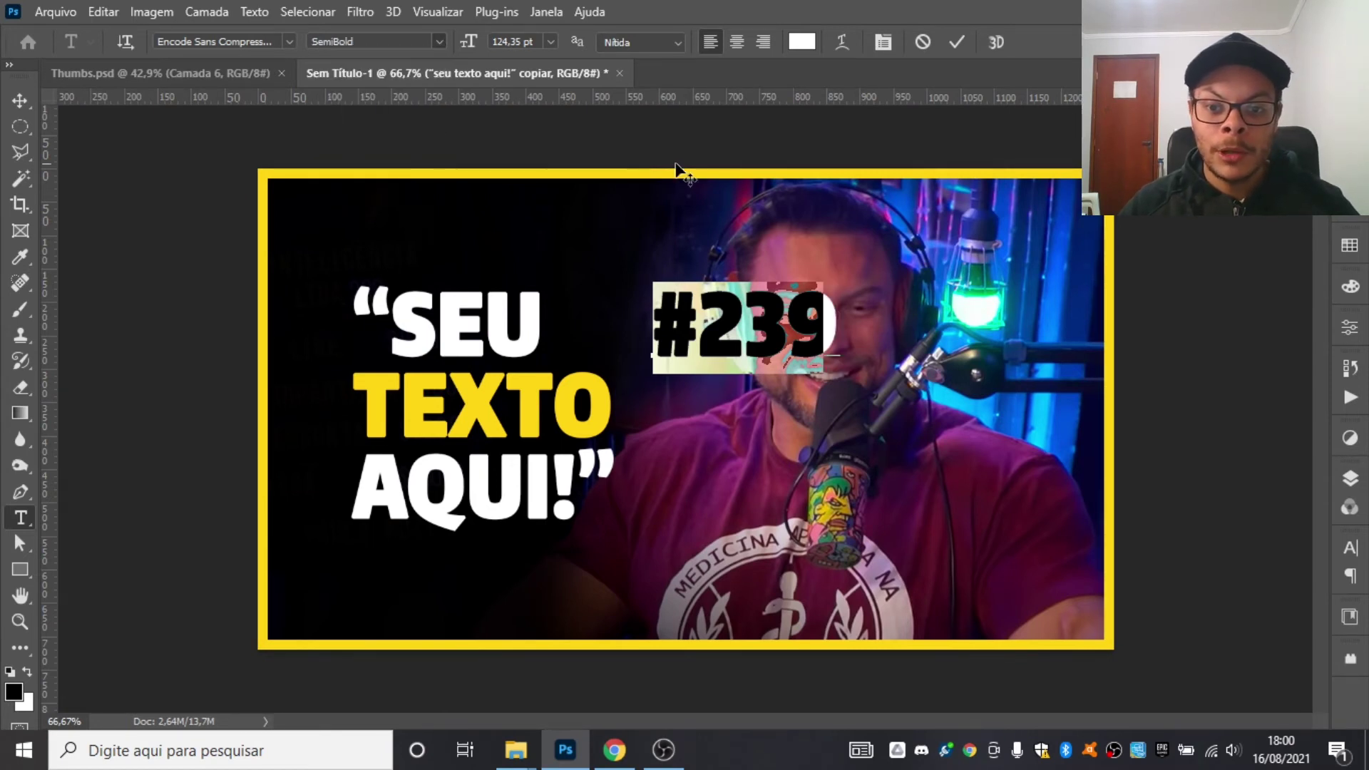
- Commit the #239 text, move it to the lower-left corner inside the yellow frame and scale it down
left_click(956, 41)
key("v")
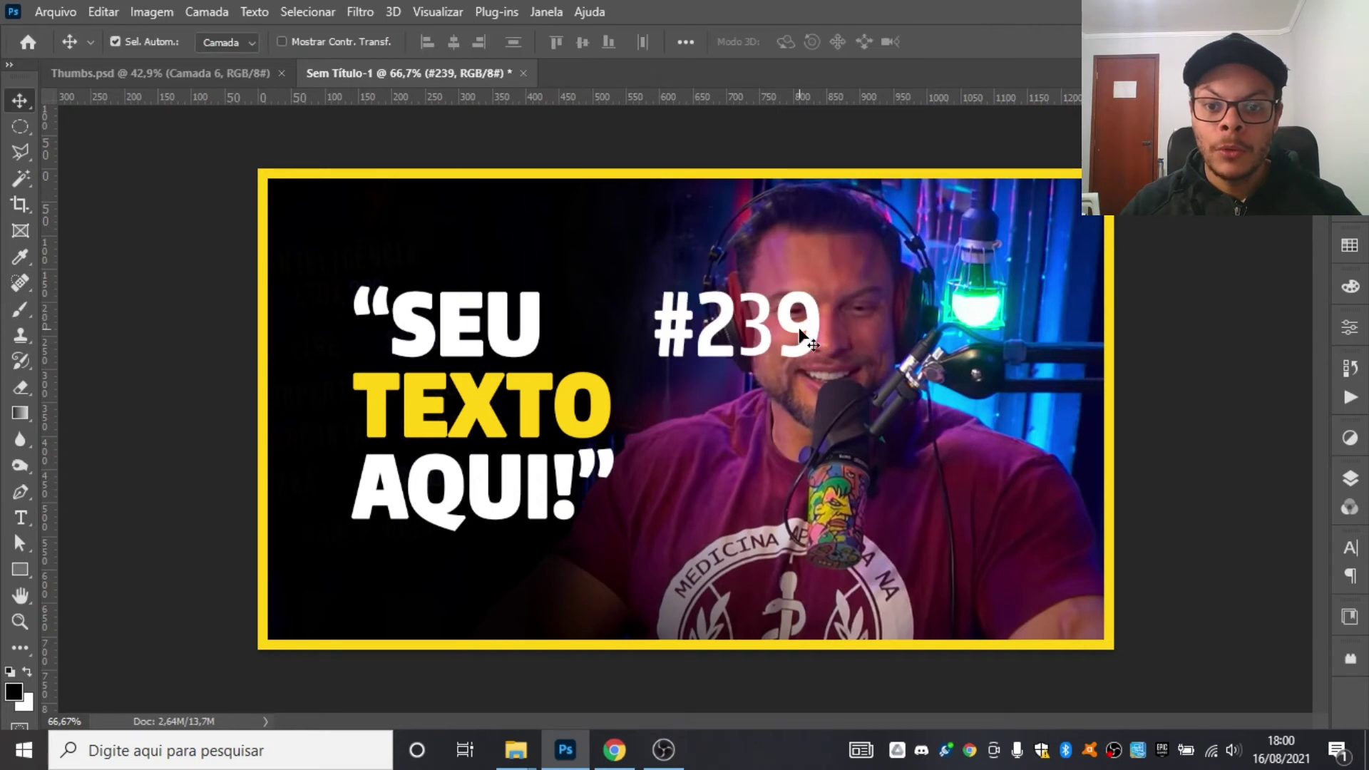
left_click_drag(787, 323, 372, 614)
key("ctrl+t")
key("Return")
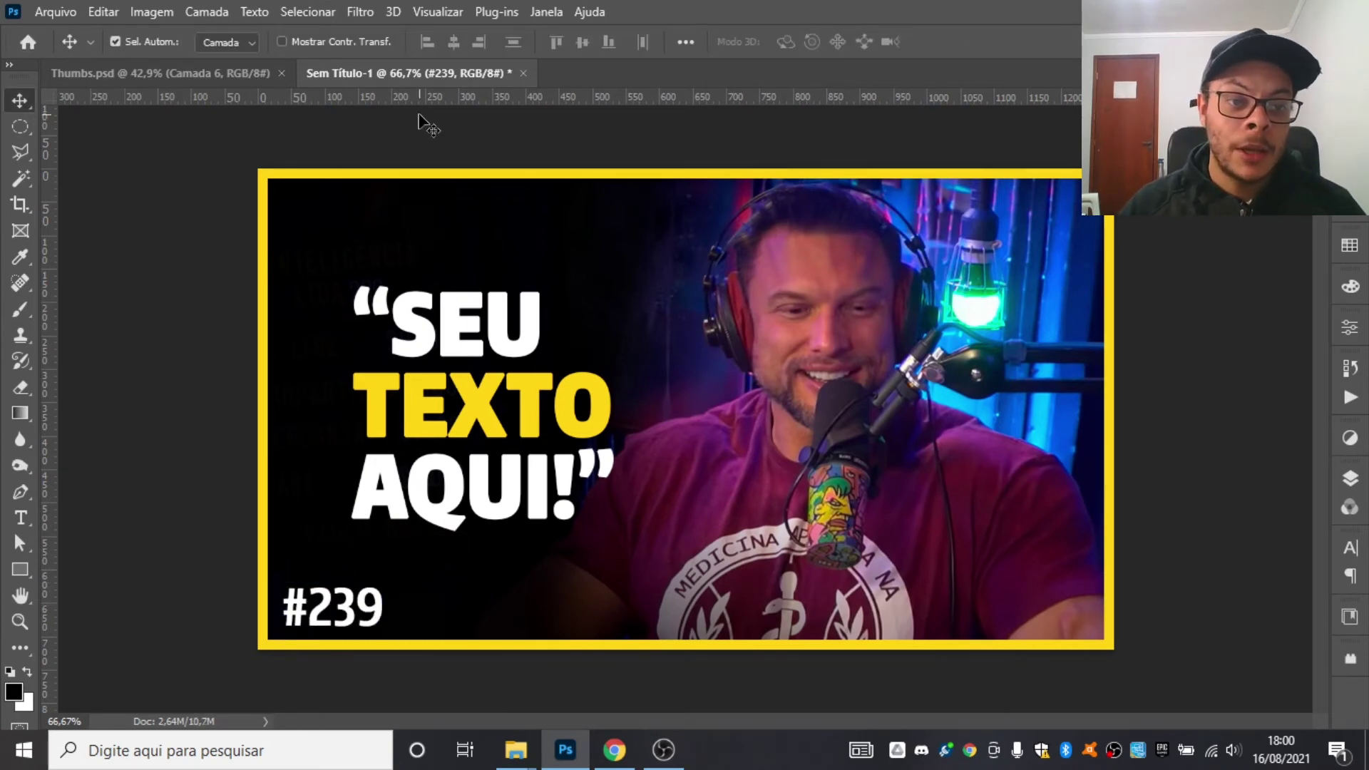
- Copy the microphone logo from Thumbs.psd into the upper-left corner of the thumbnail and rename its layer Logo
left_click(221, 72)
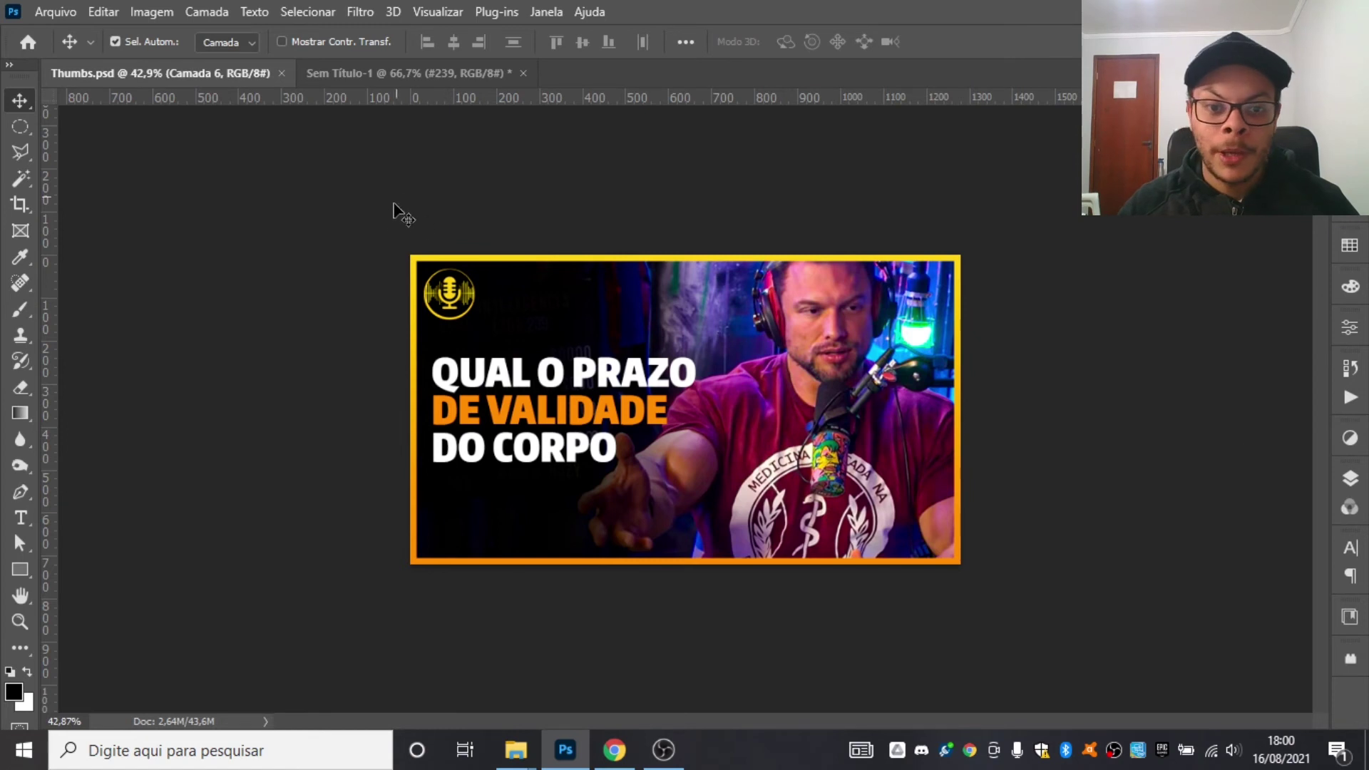
left_click_drag(391, 221, 323, 241)
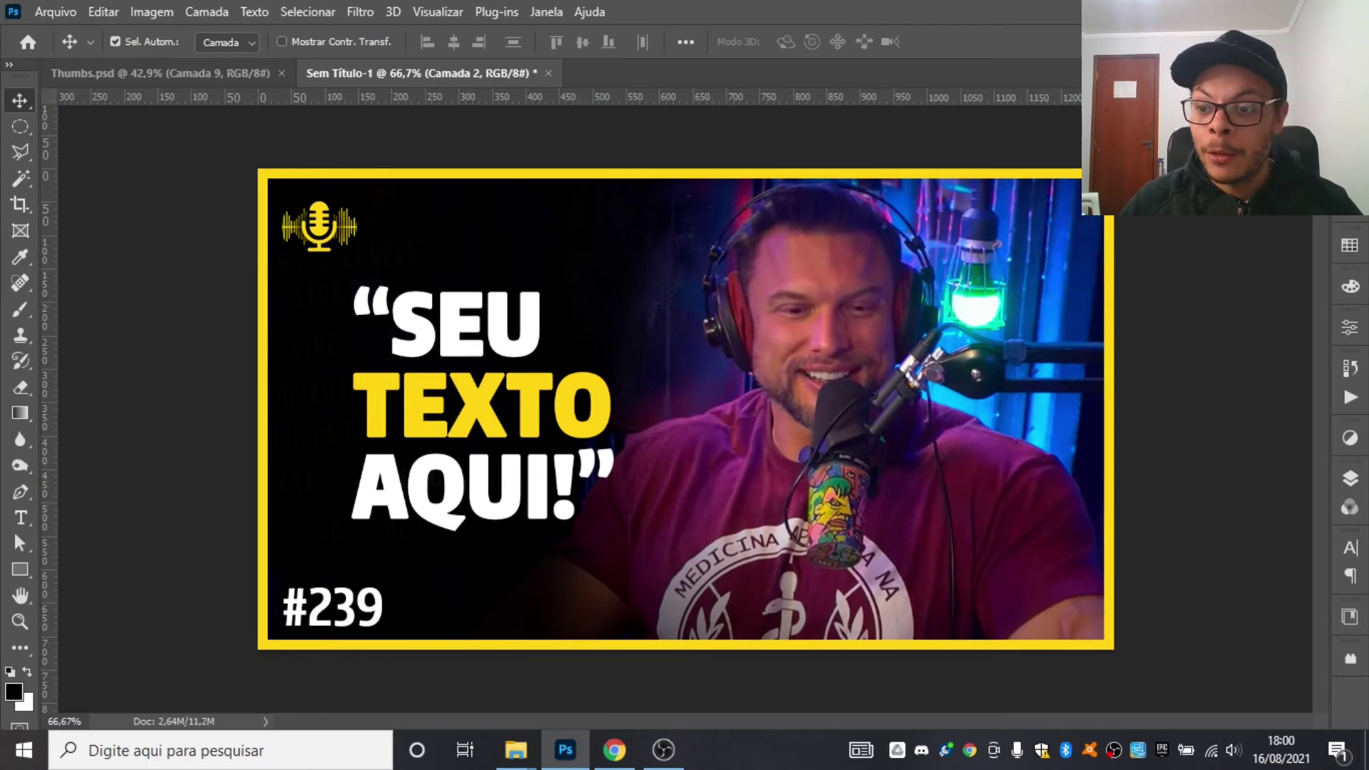
left_click(1349, 477)
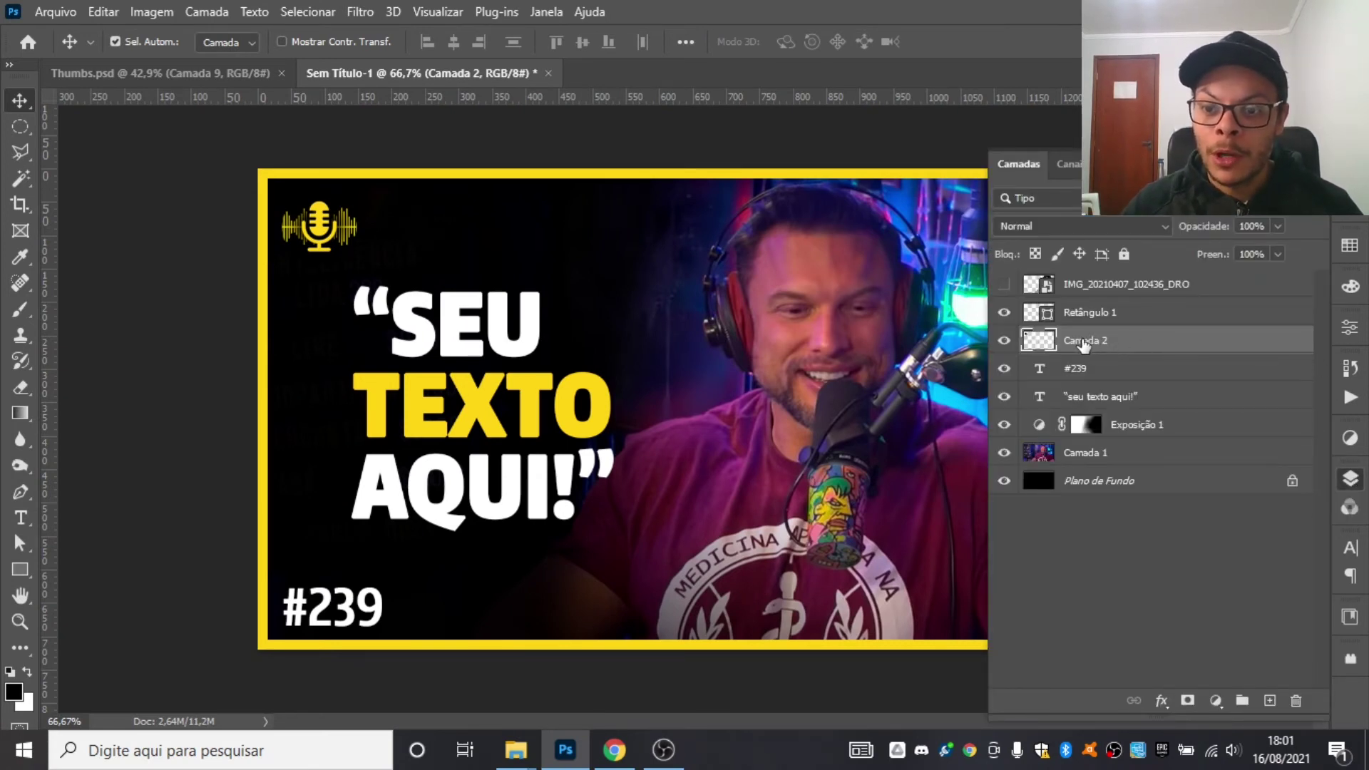
double_click(1084, 340)
type("Logo")
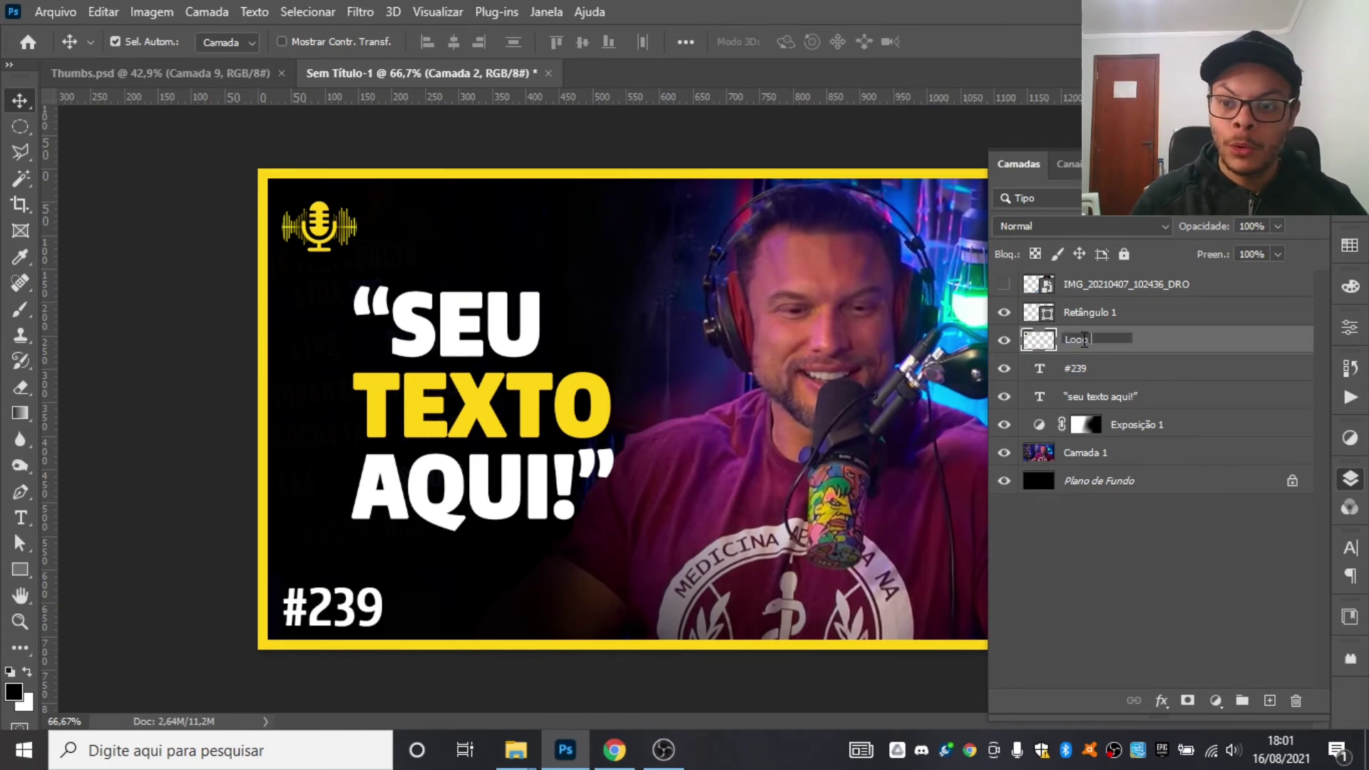
key("Return")
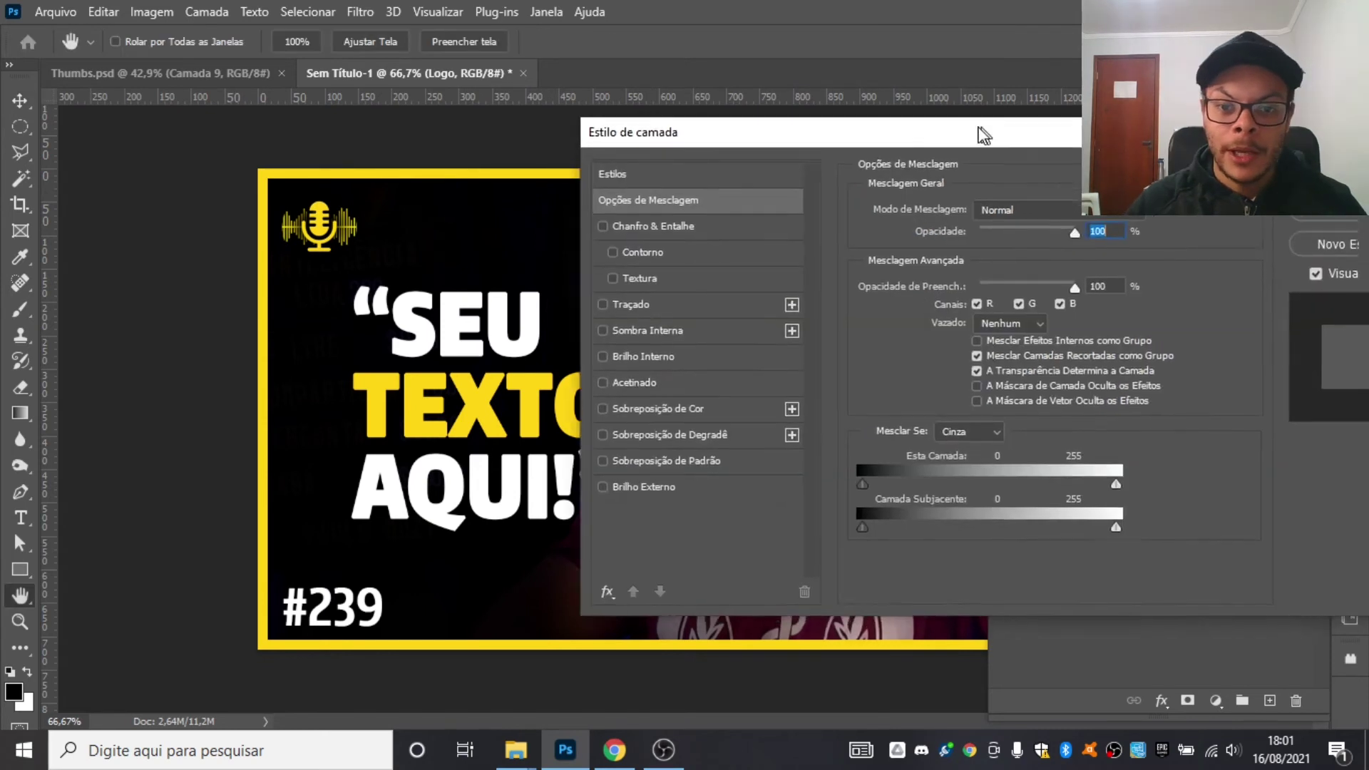
- Add a 5 px outside stroke to the Logo layer, coloured yellow (ffd236) by sampling the thumbnail's frame
left_click_drag(977, 131, 878, 115)
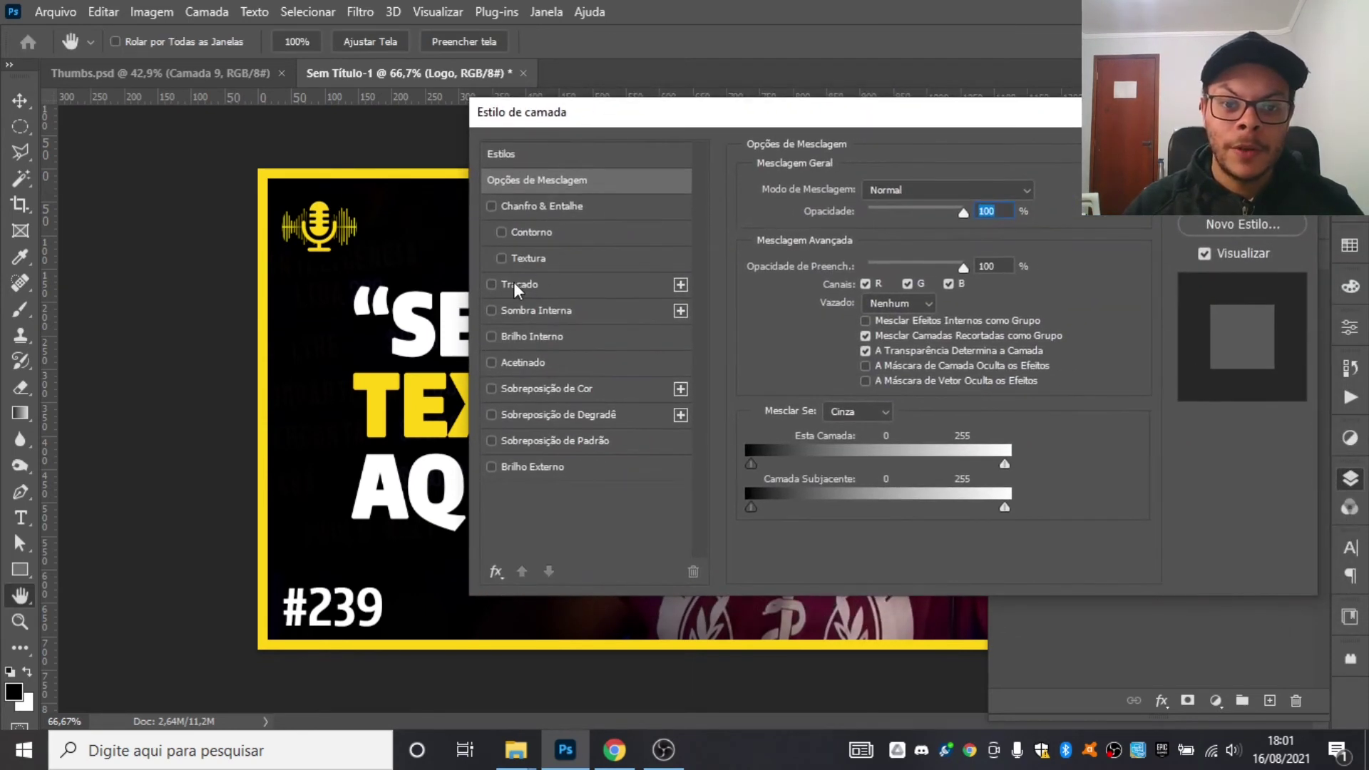
left_click(492, 284)
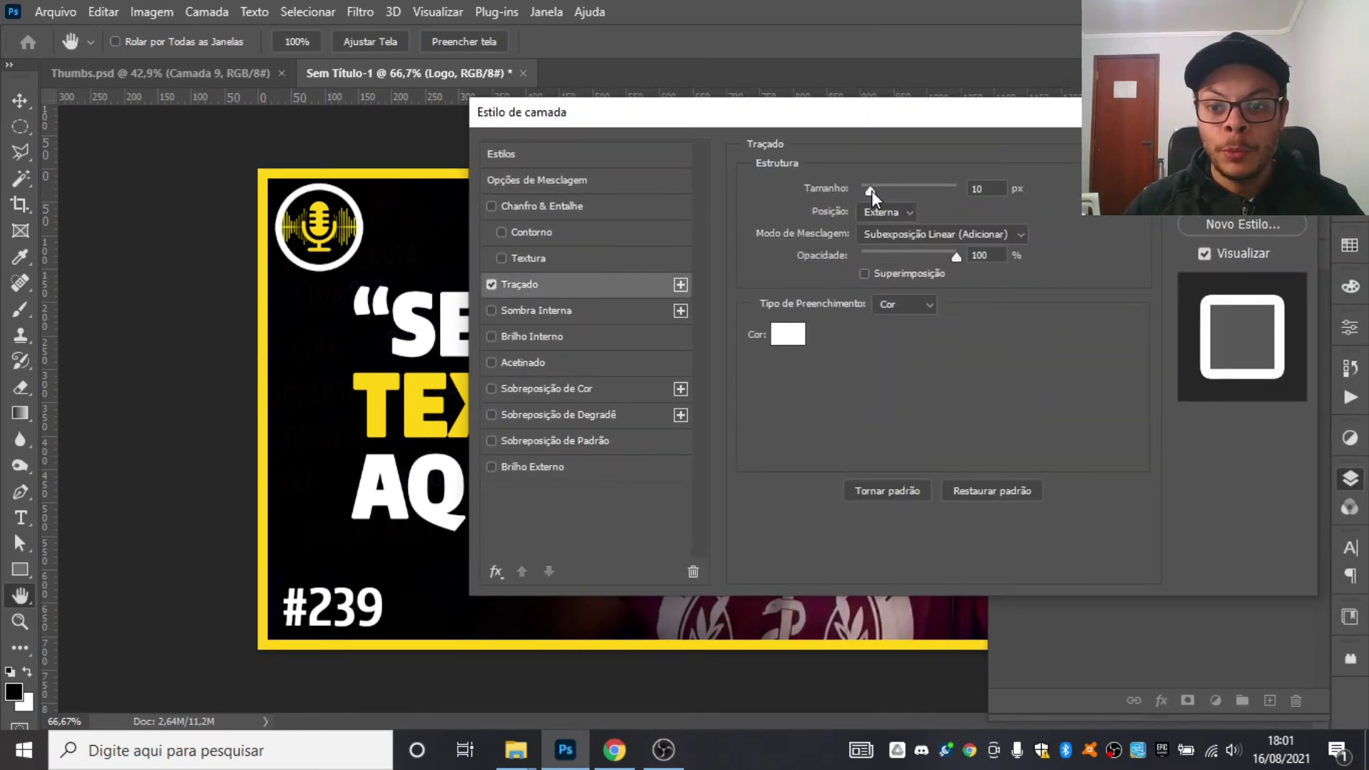
left_click_drag(871, 190, 866, 196)
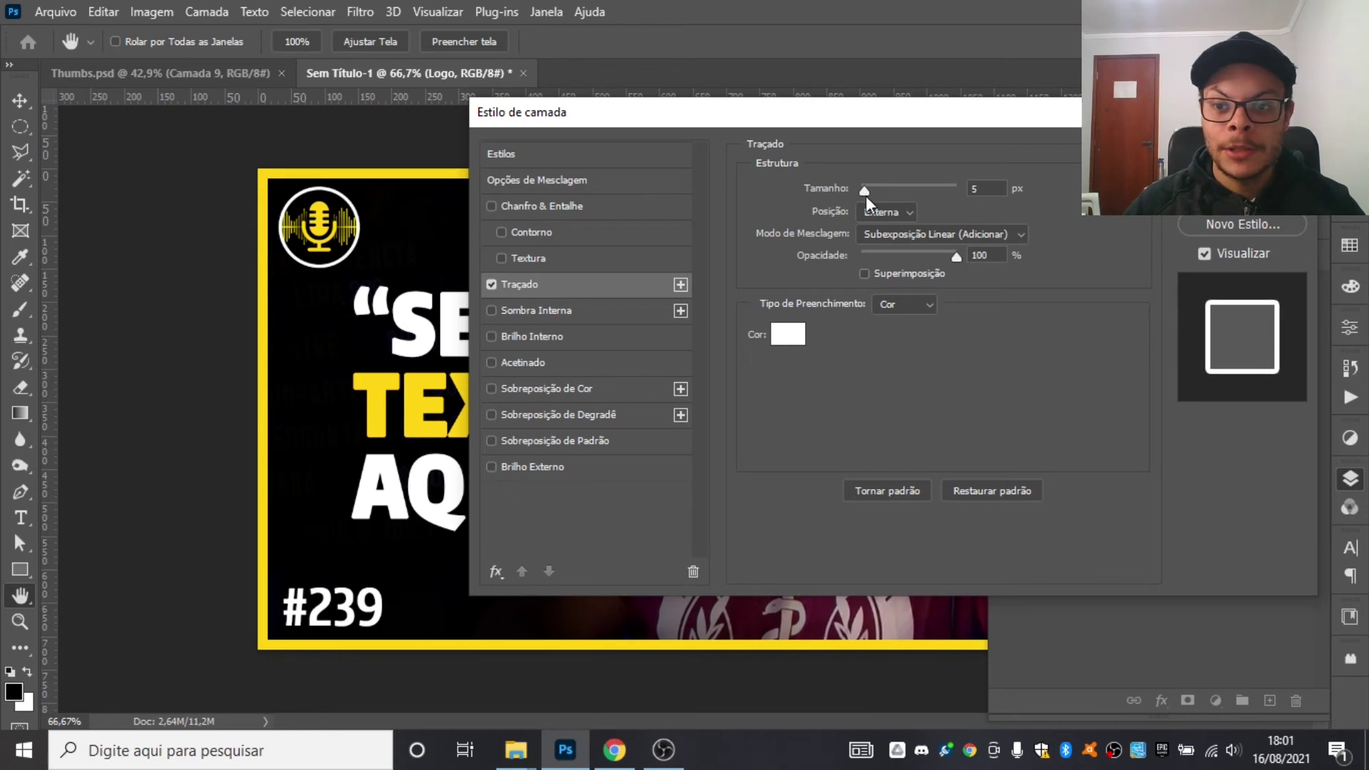
left_click(787, 333)
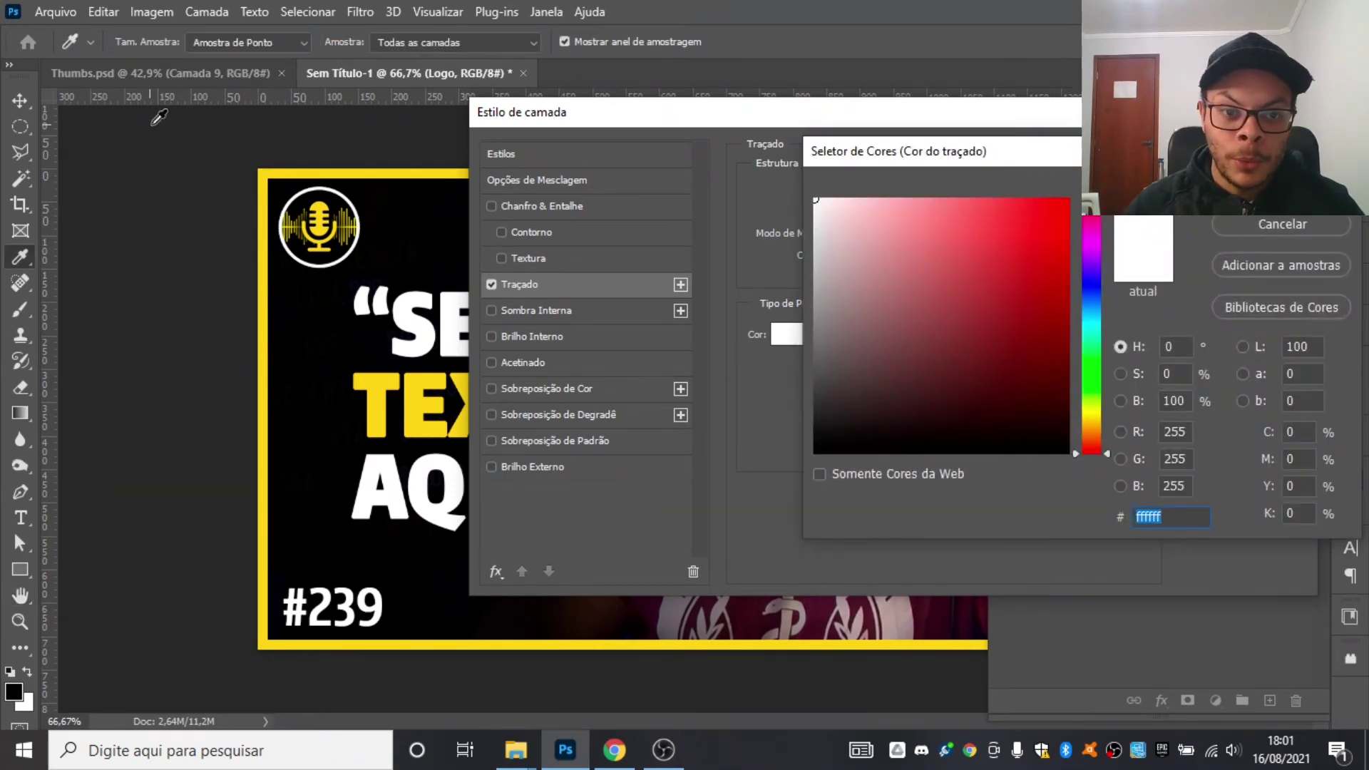
left_click(273, 172)
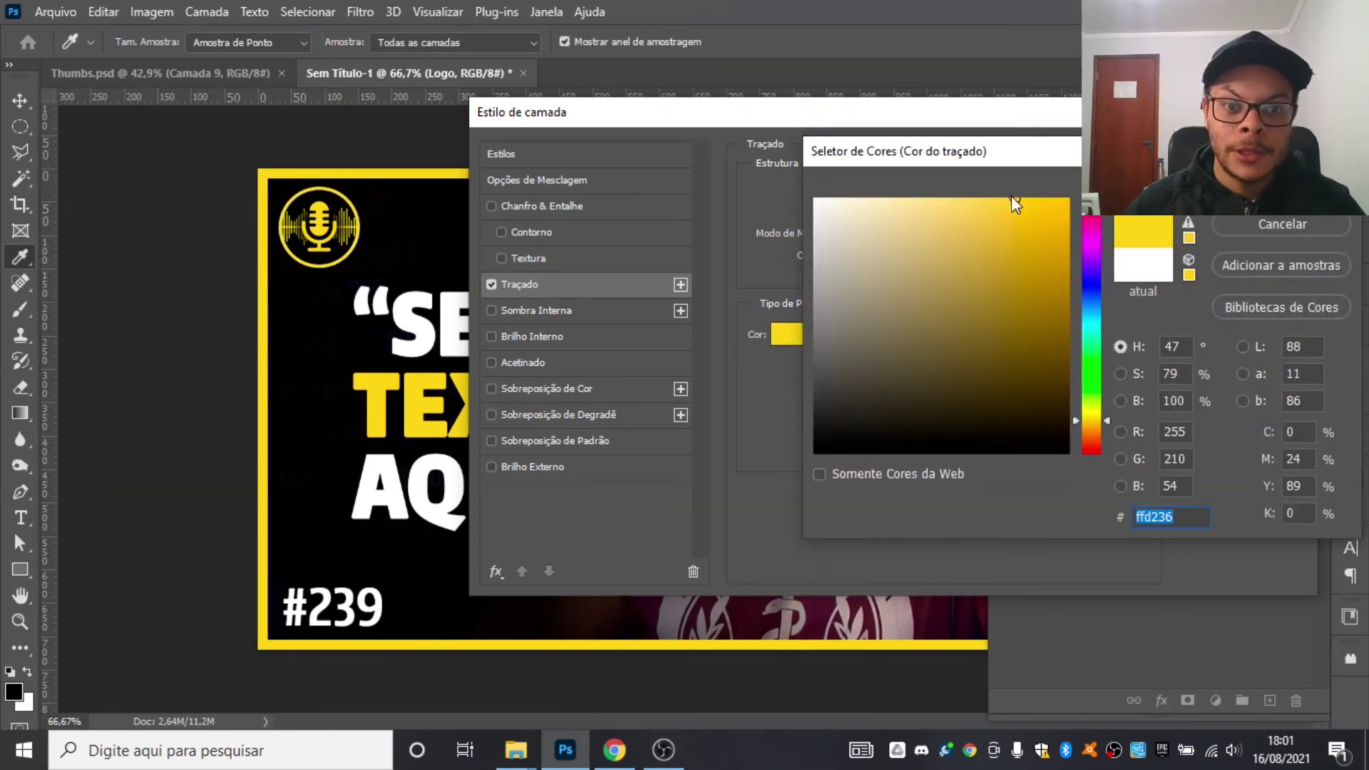
key("Return")
key("Return")
- Hide the video frame layer Camada 1 and show the cut-out portrait layer IMG_20210407_102436_DRO
key("ctrl+0")
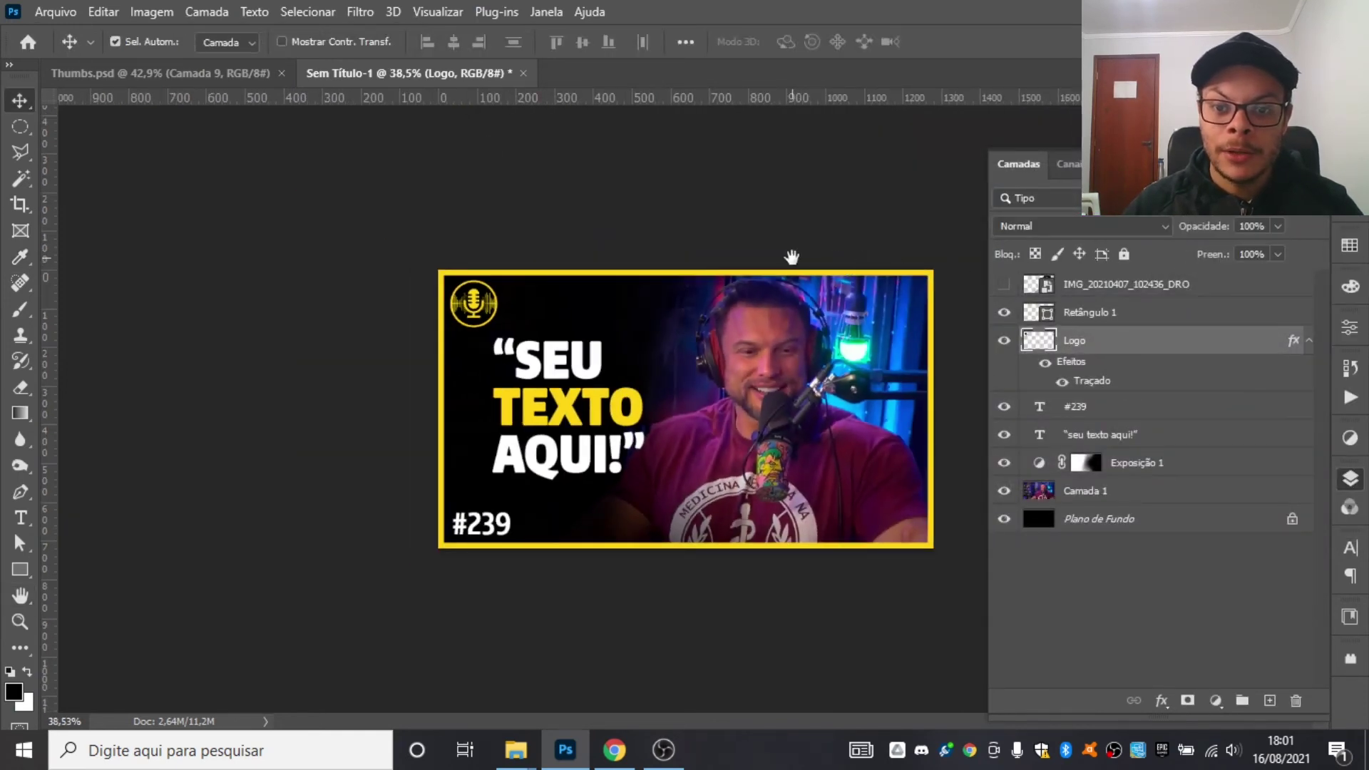
scroll(903, 388, "down", 1)
scroll(904, 389, "up", 3)
scroll(891, 377, "down", 1)
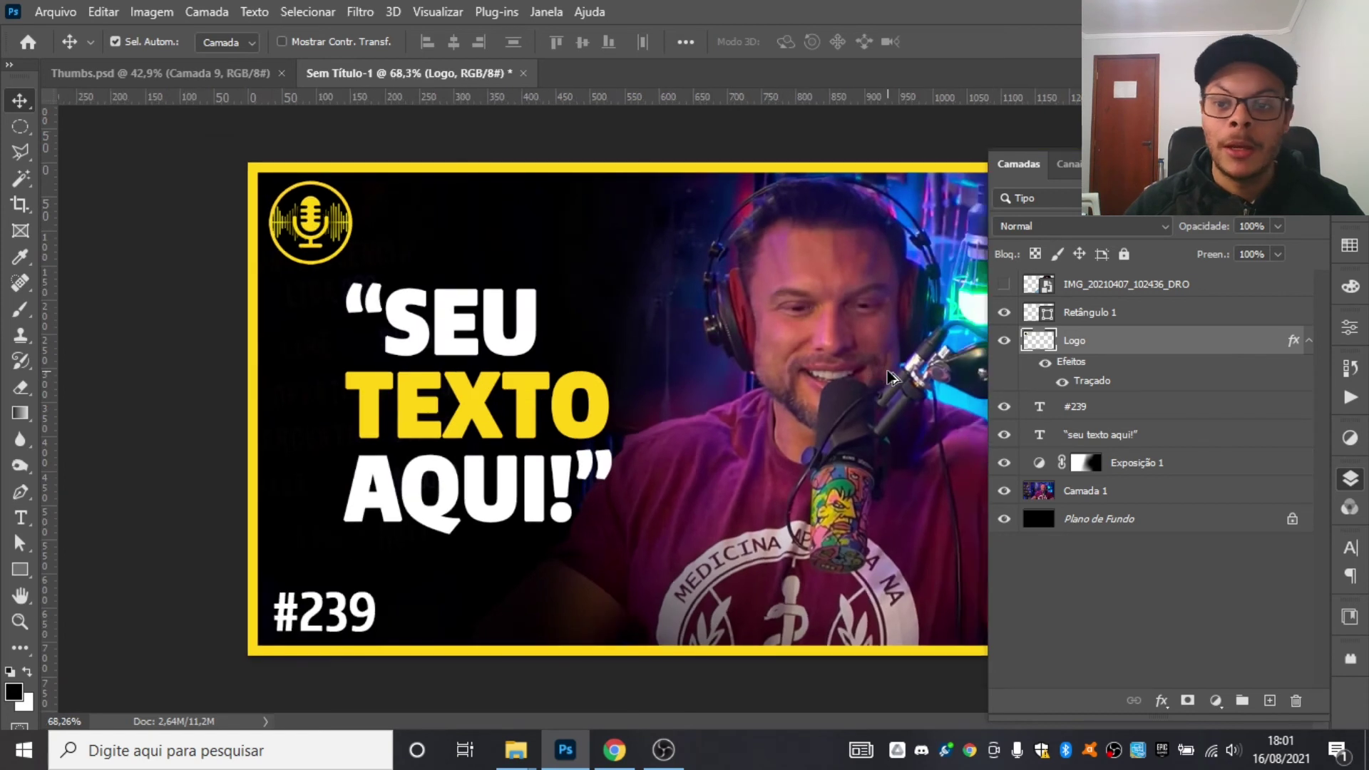
left_click(1003, 285)
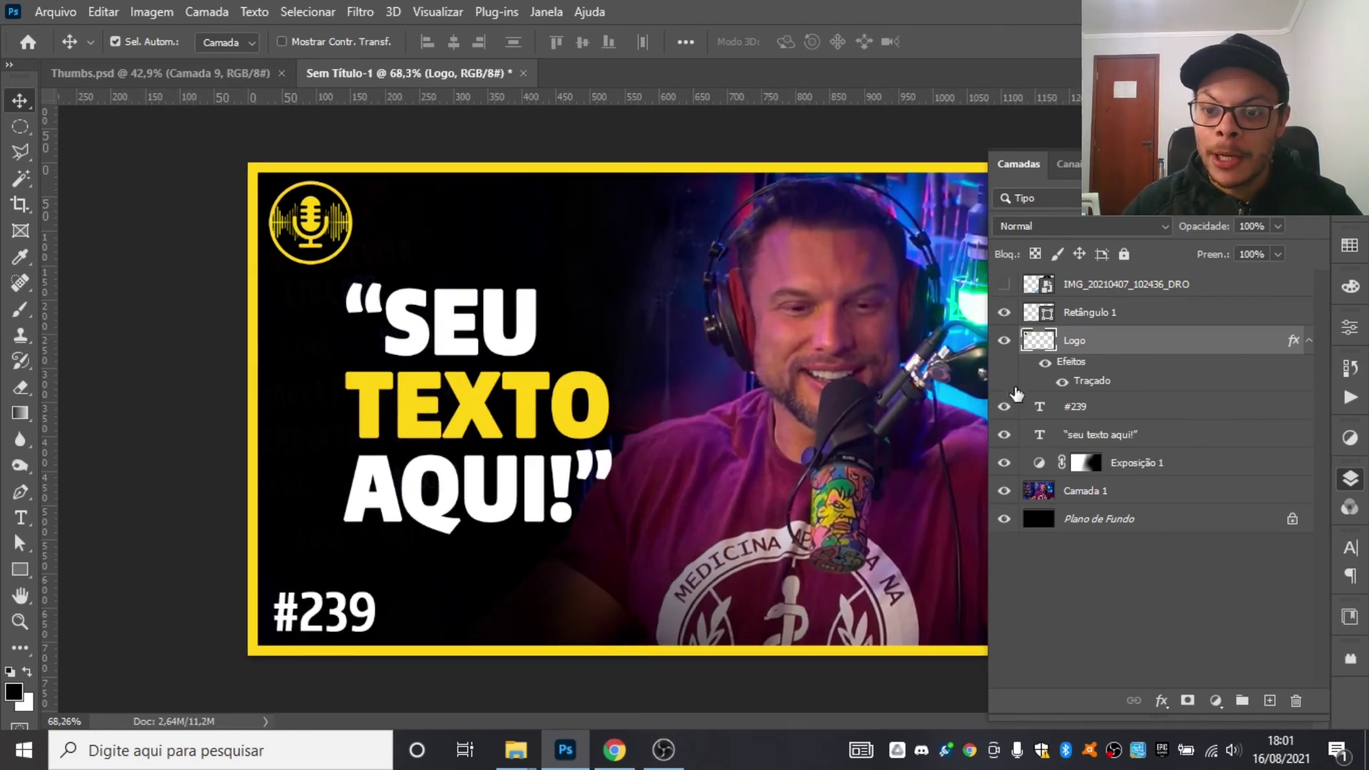
left_click(1004, 491)
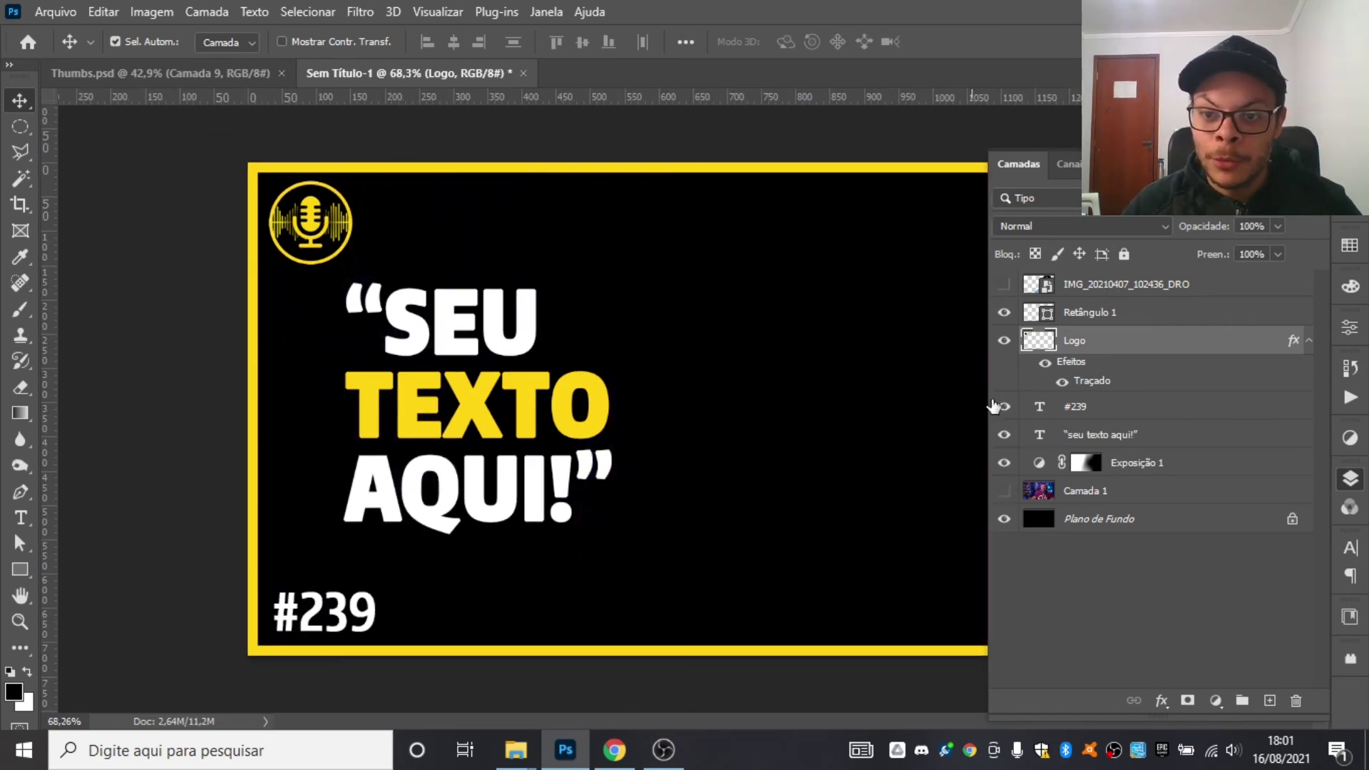
left_click(1004, 284)
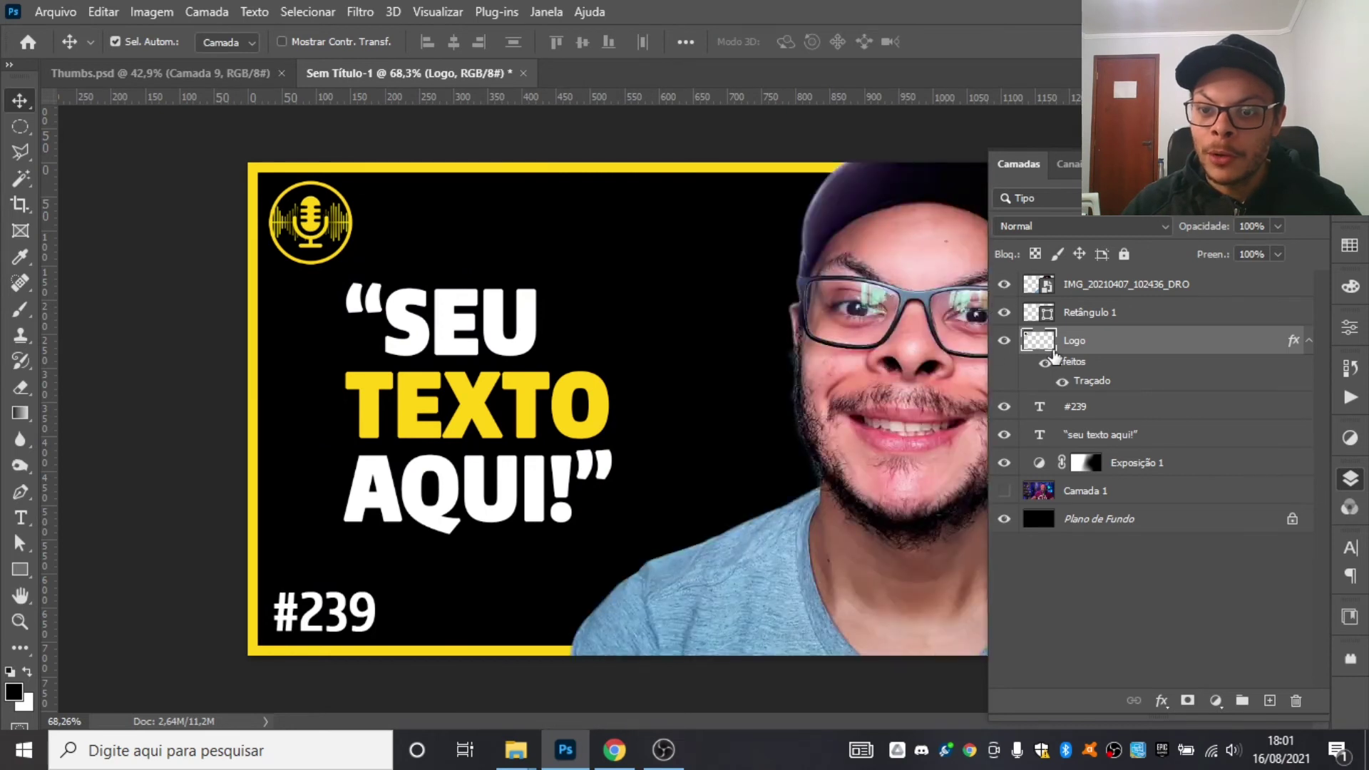
key("F7")
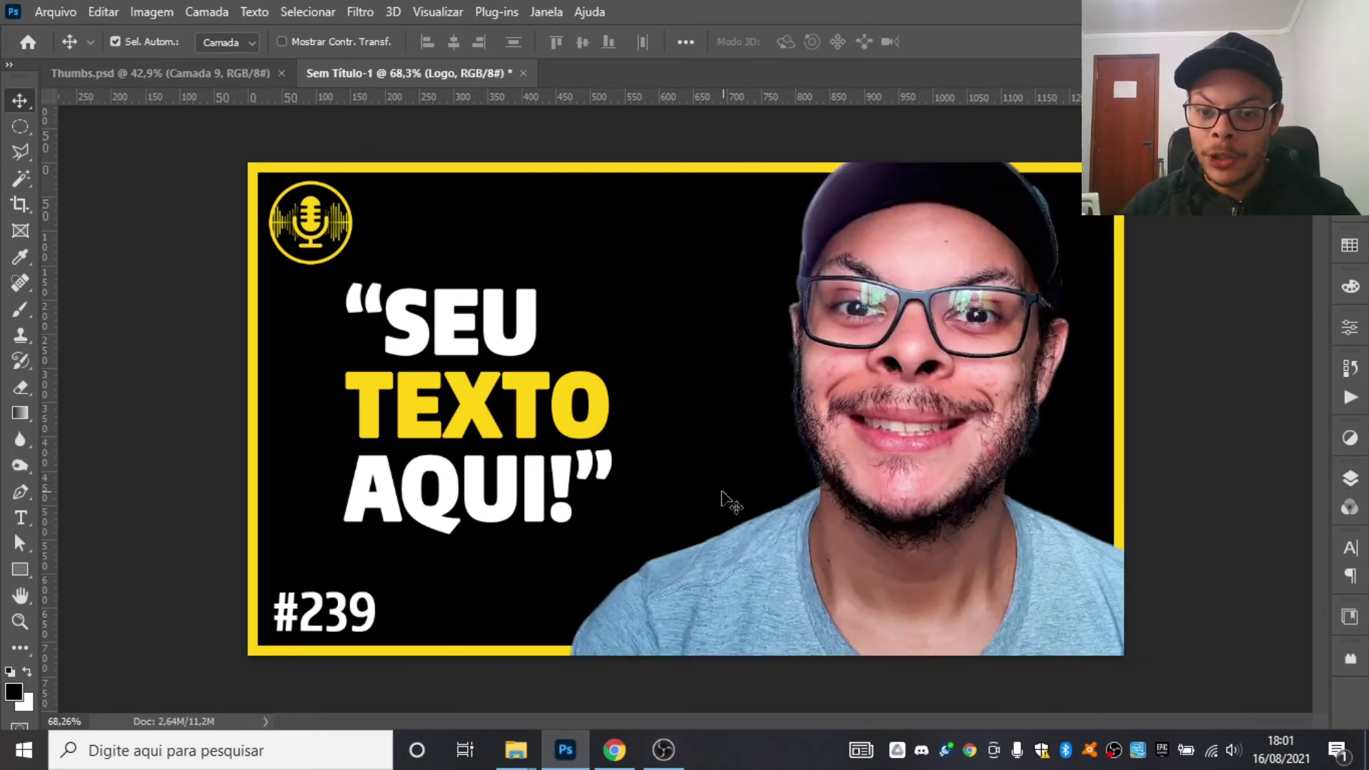
- Duplicate the cut-out portrait layer IMG_20210407_102436_DRO and rasterize the original beneath the copy
left_click(1349, 479)
left_click(1150, 294)
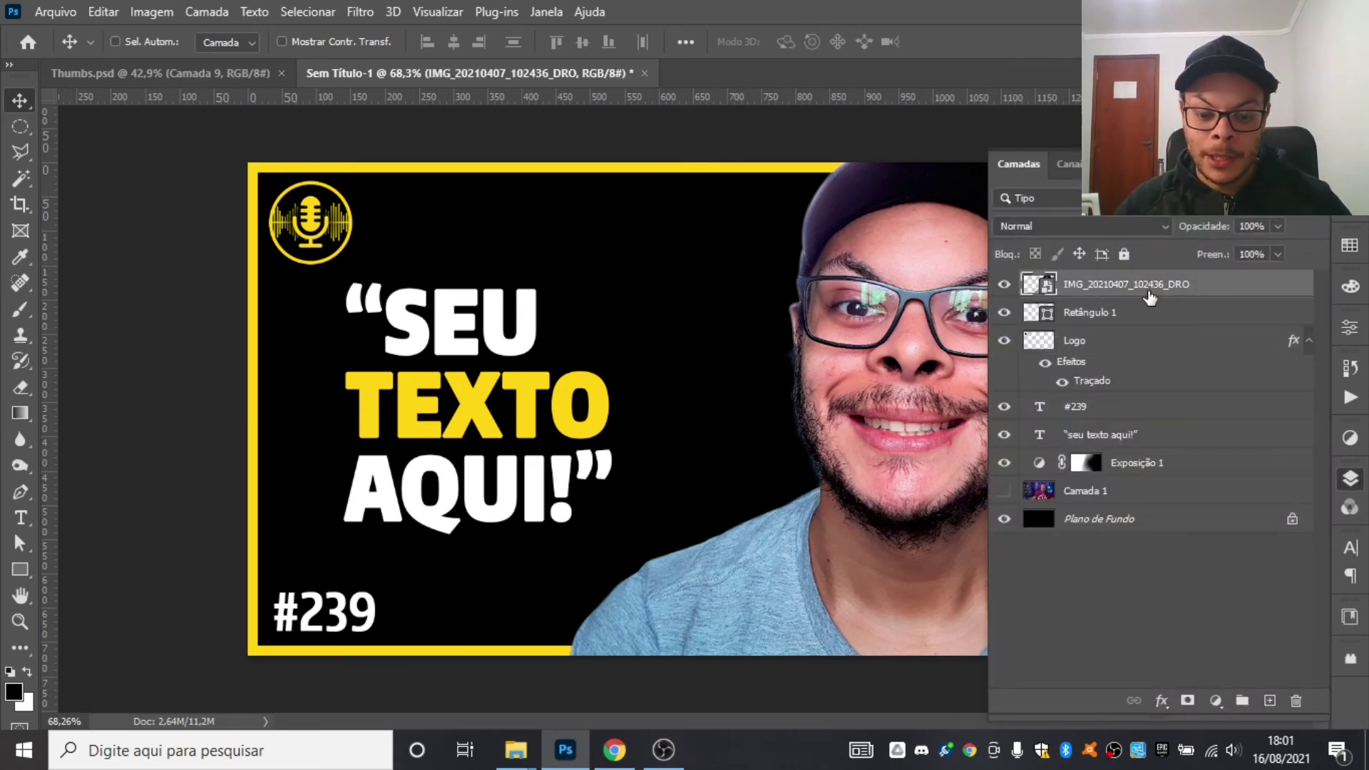
key("ctrl+j")
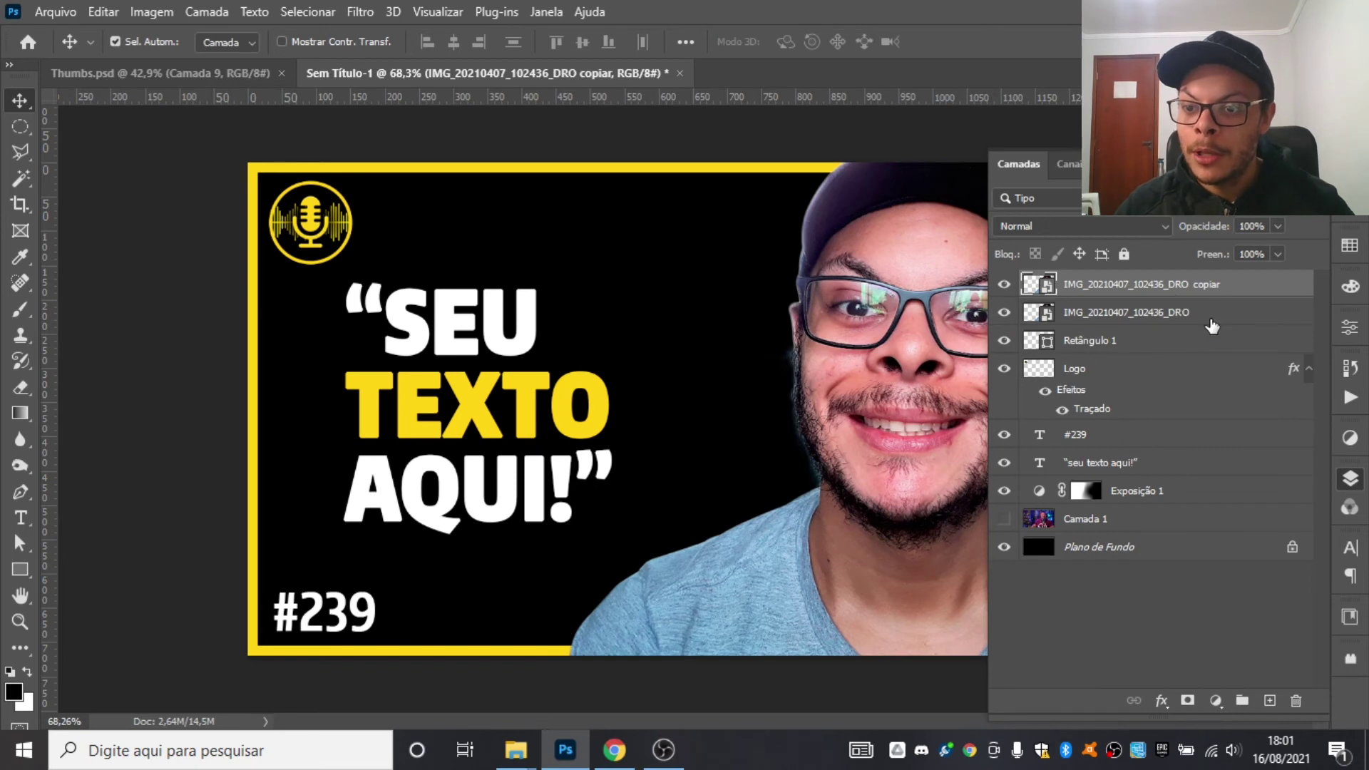
left_click(1266, 322)
right_click(1194, 321)
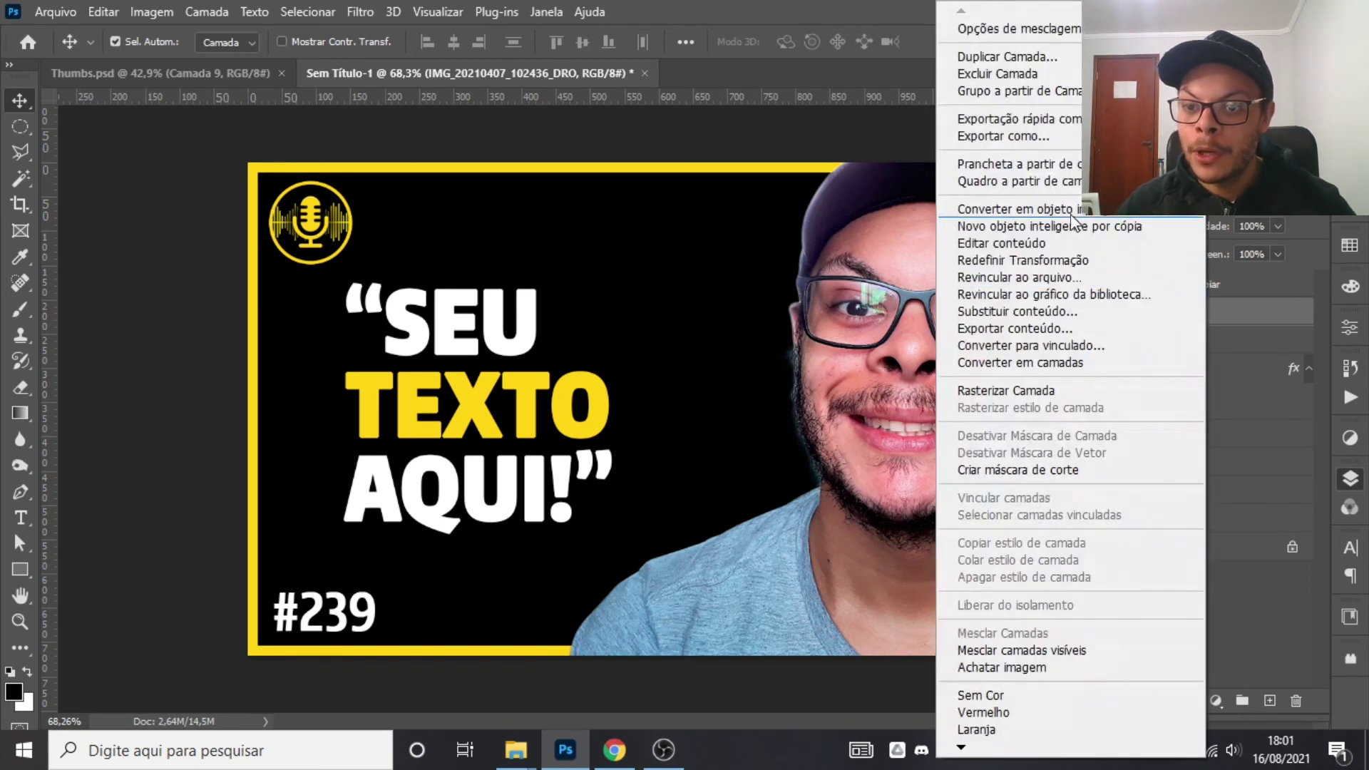
left_click(1071, 262)
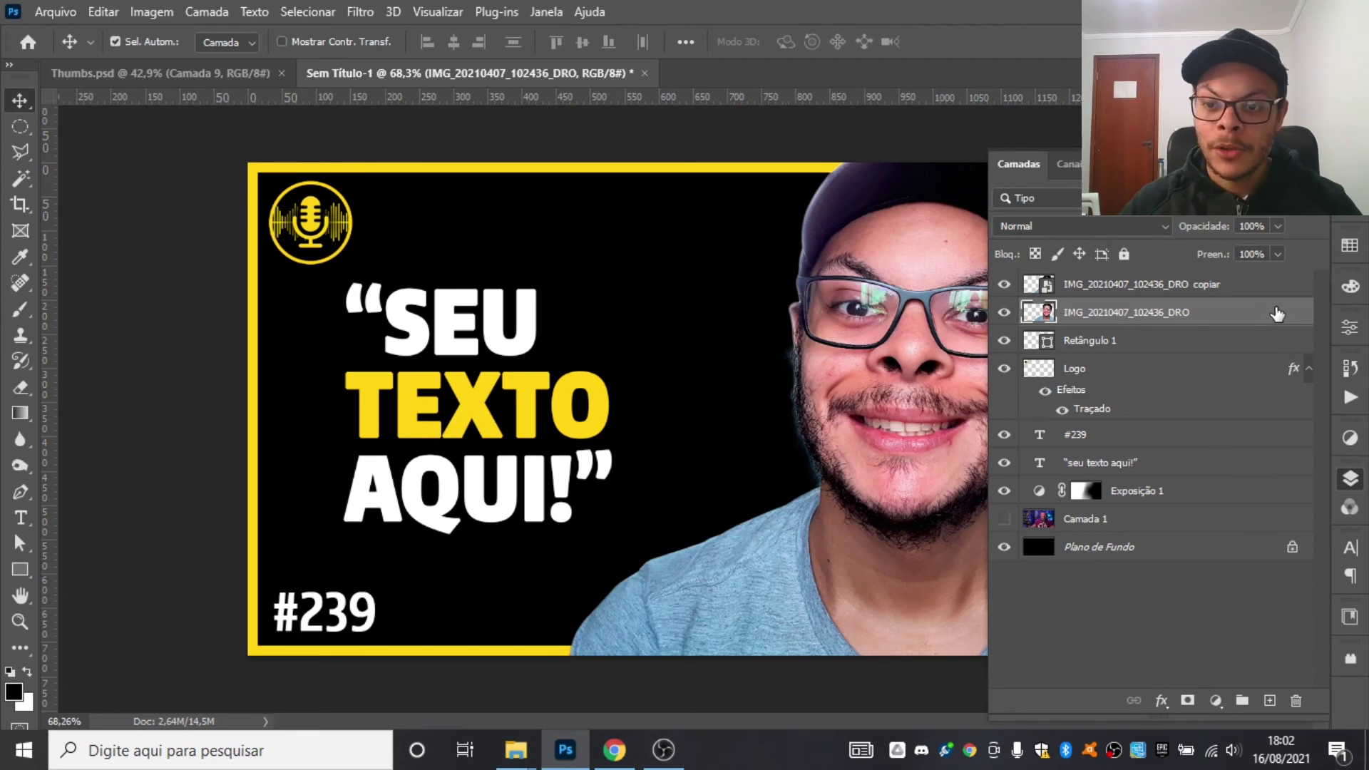
- Fill the background layer with dark grey (2c2c2c) and hide the Exposição 1 adjustment layer
double_click(1276, 313)
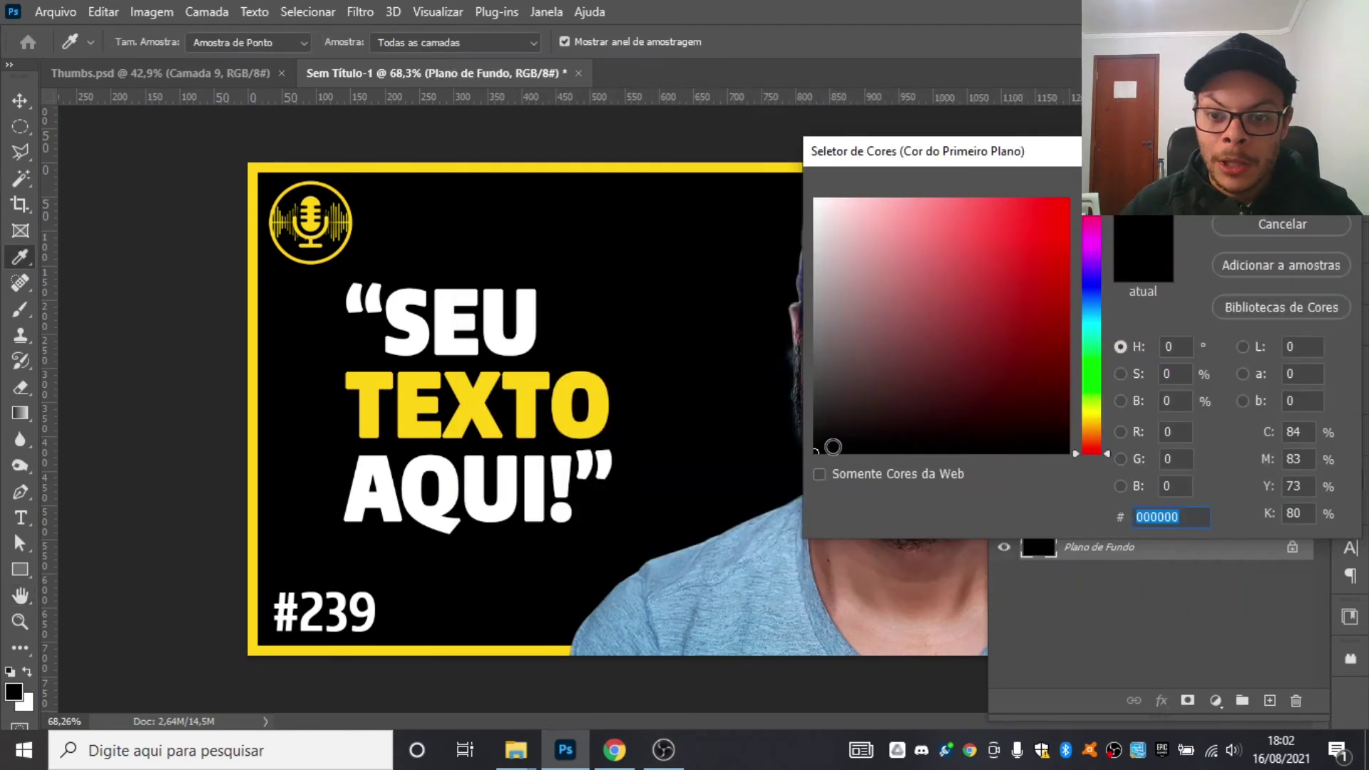
left_click_drag(823, 448, 795, 413)
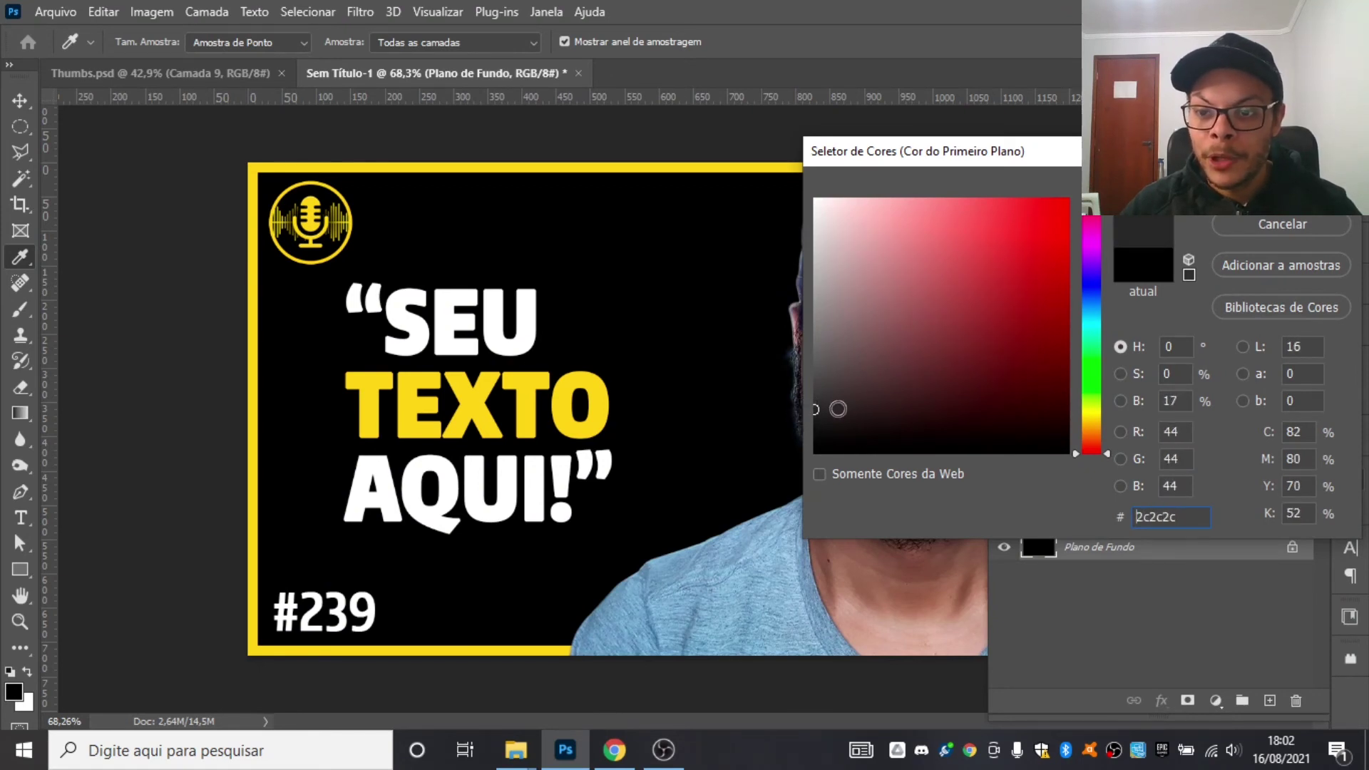
left_click(1281, 194)
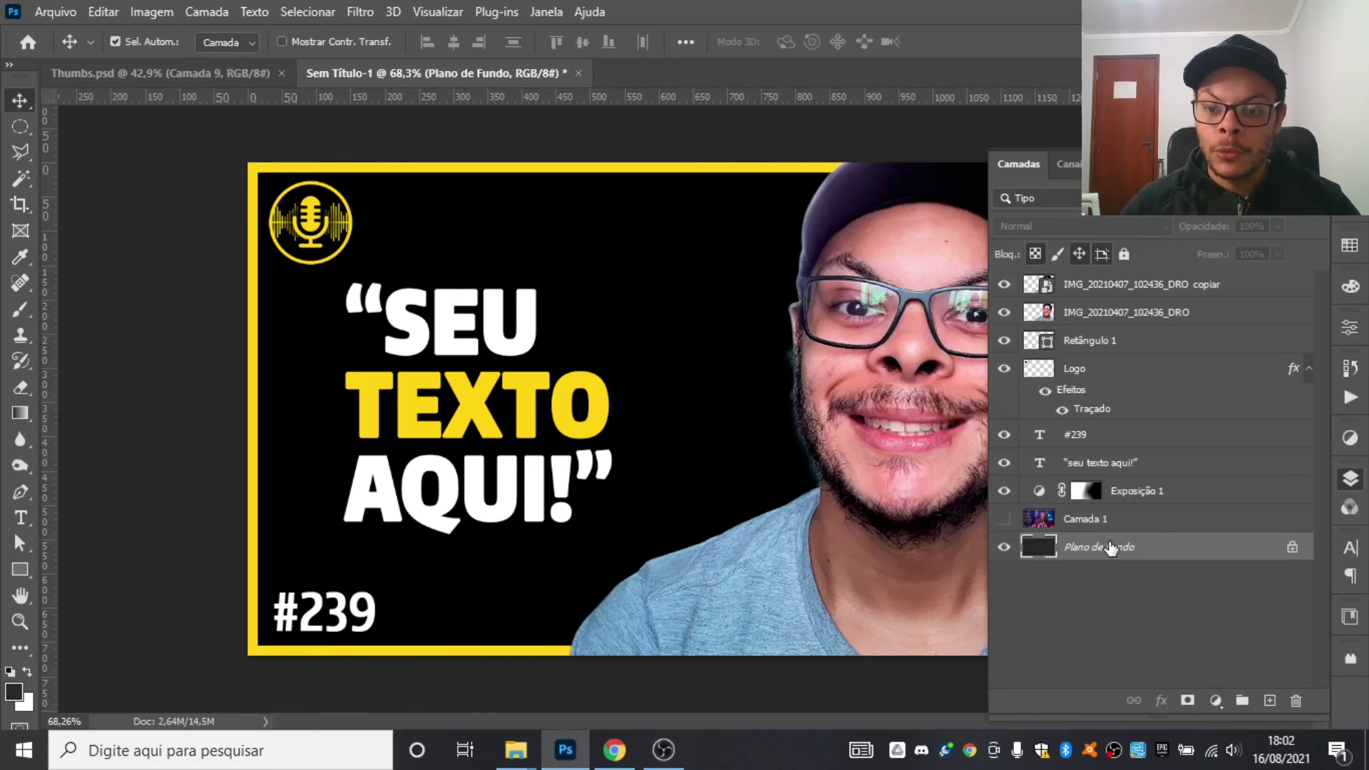
left_click(1006, 493)
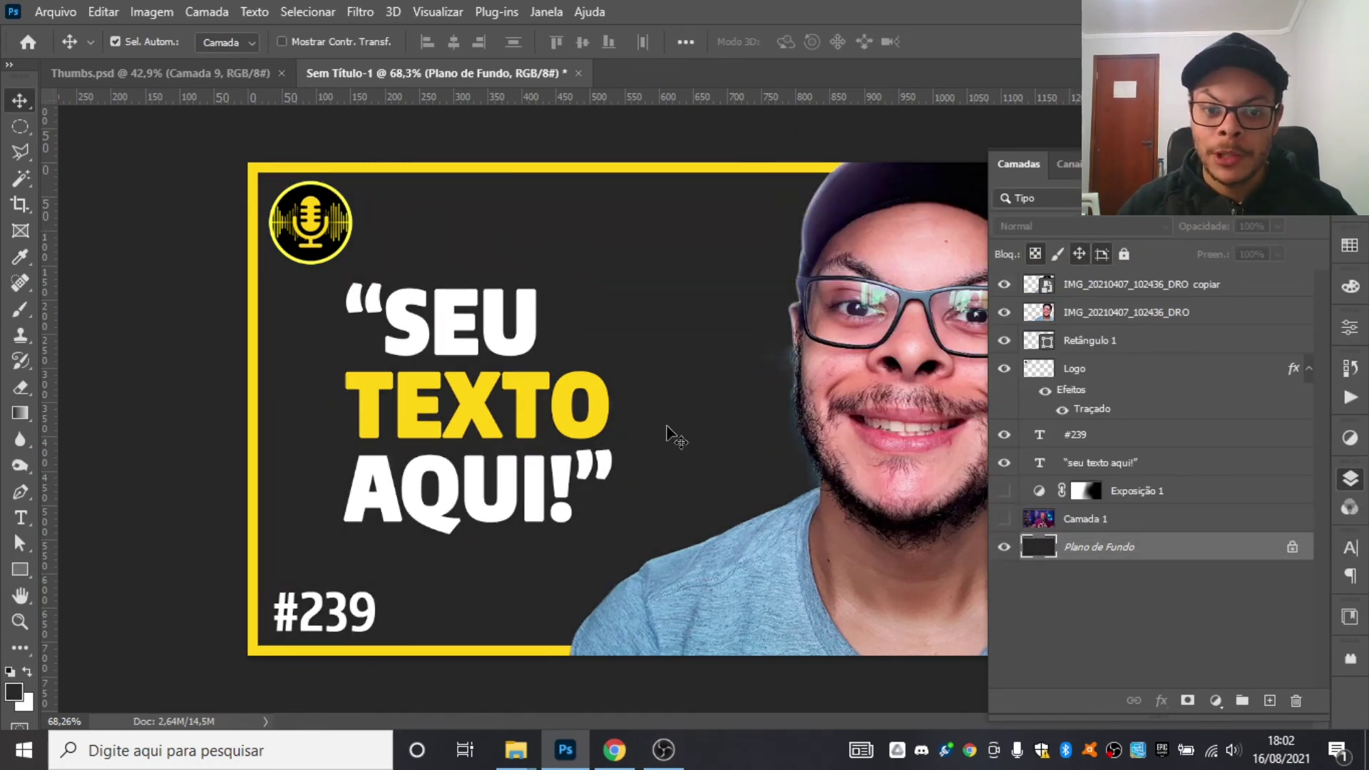
- Add a near-black colour overlay at 100% opacity to the rasterized portrait layer beneath the copy
left_click(1144, 314)
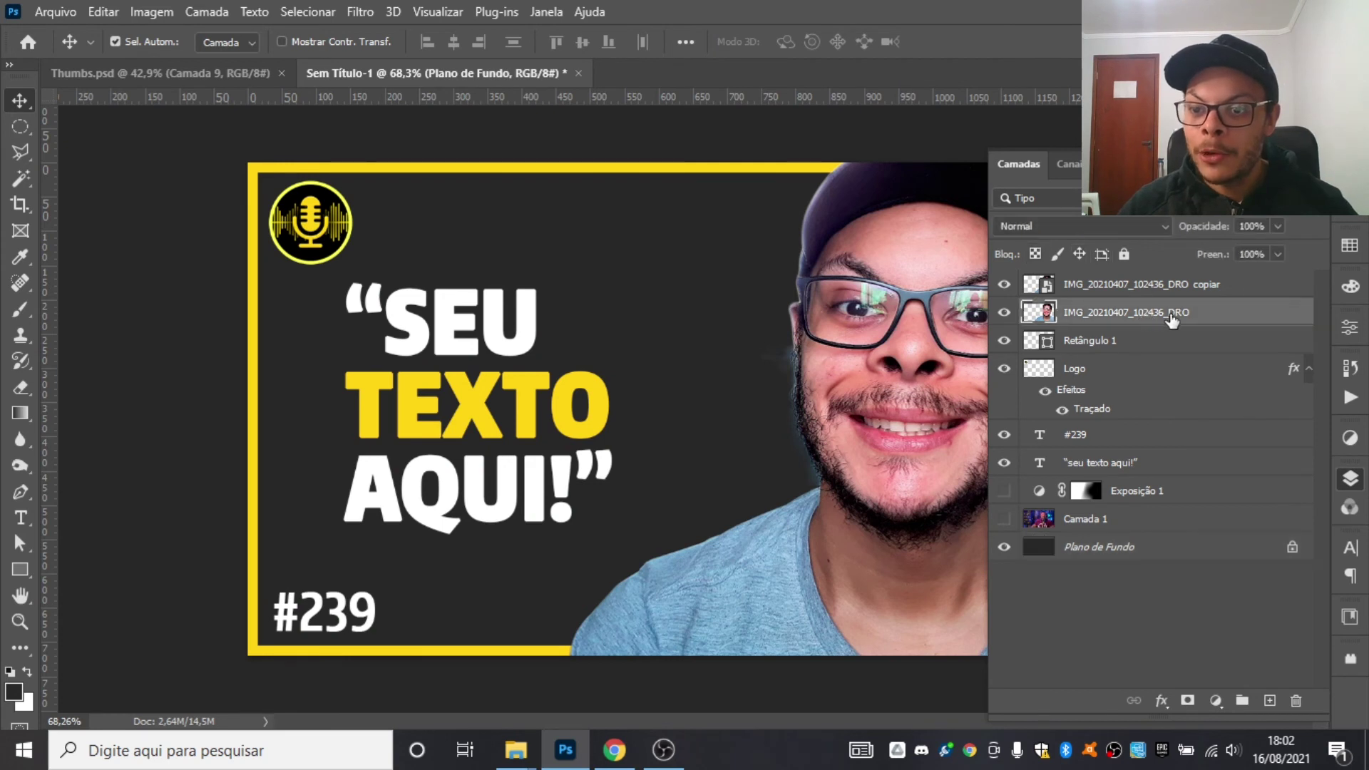
double_click(1281, 318)
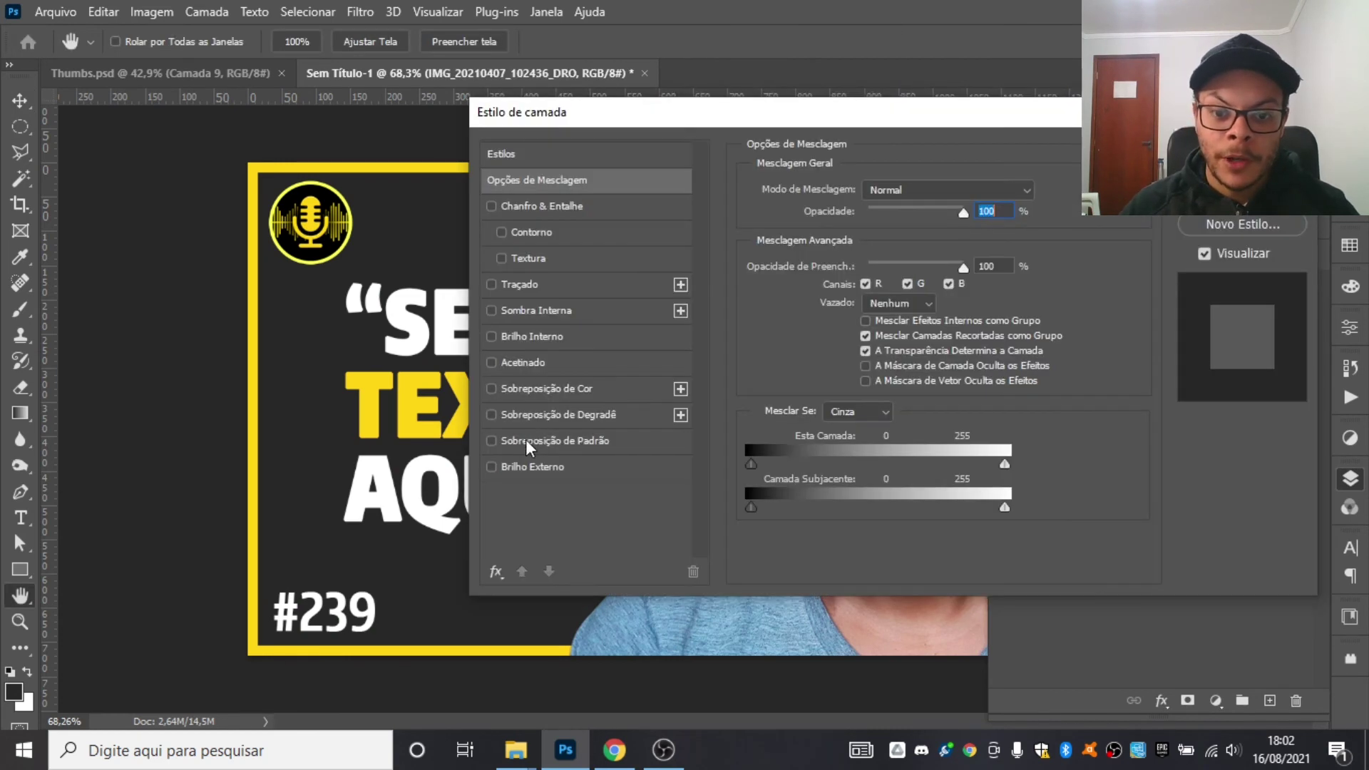
left_click(523, 387)
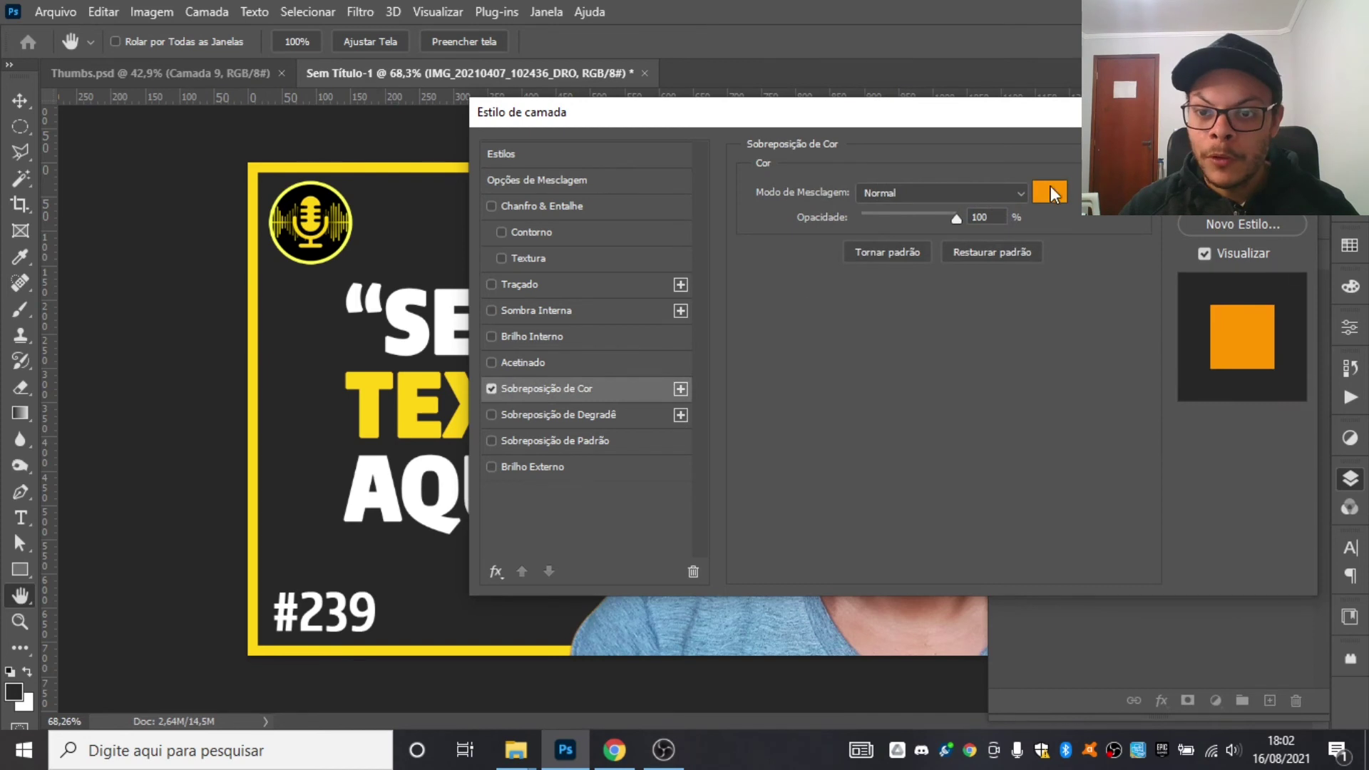
left_click(1050, 192)
left_click(1039, 425)
left_click(832, 421)
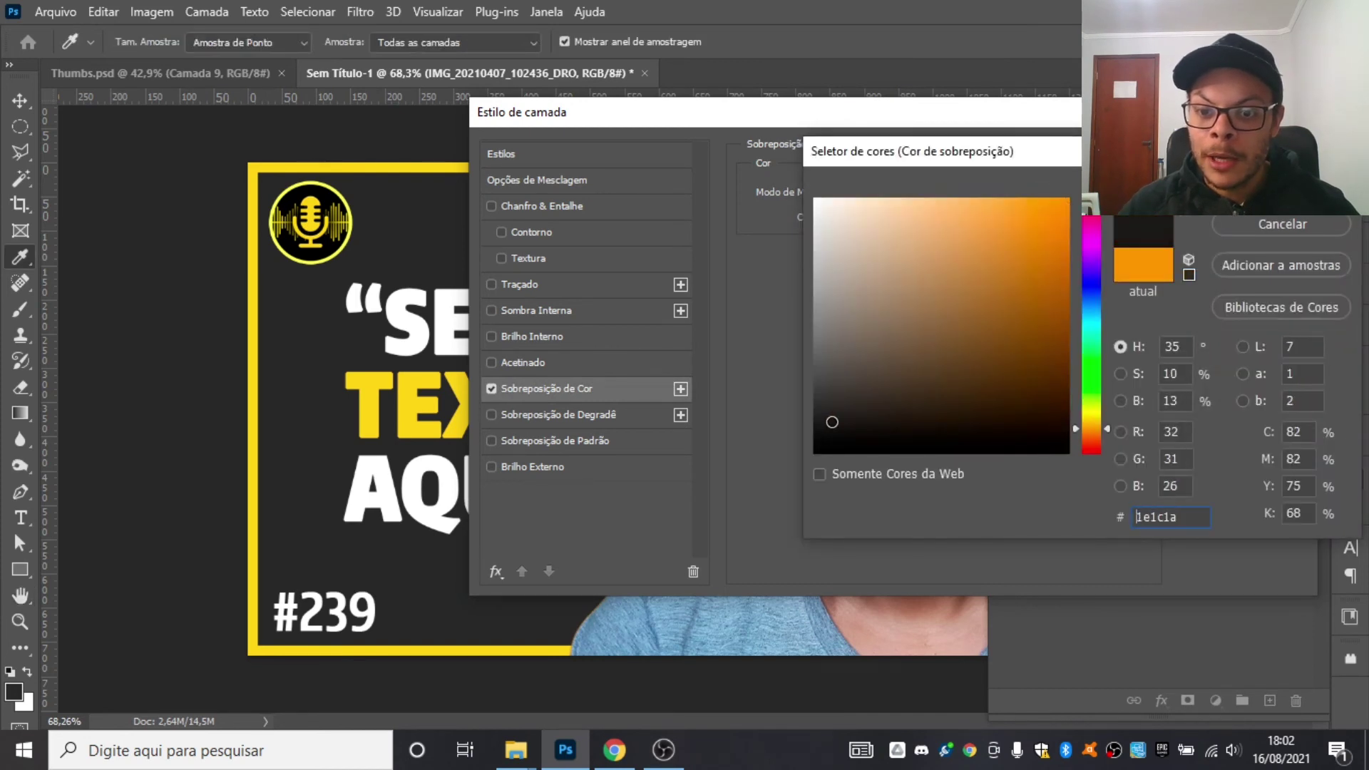
mouse_move(832, 422)
left_mouse_down()
mouse_move(788, 438)
mouse_move(777, 461)
mouse_move(766, 442)
left_mouse_up()
key("Return")
key("Return")
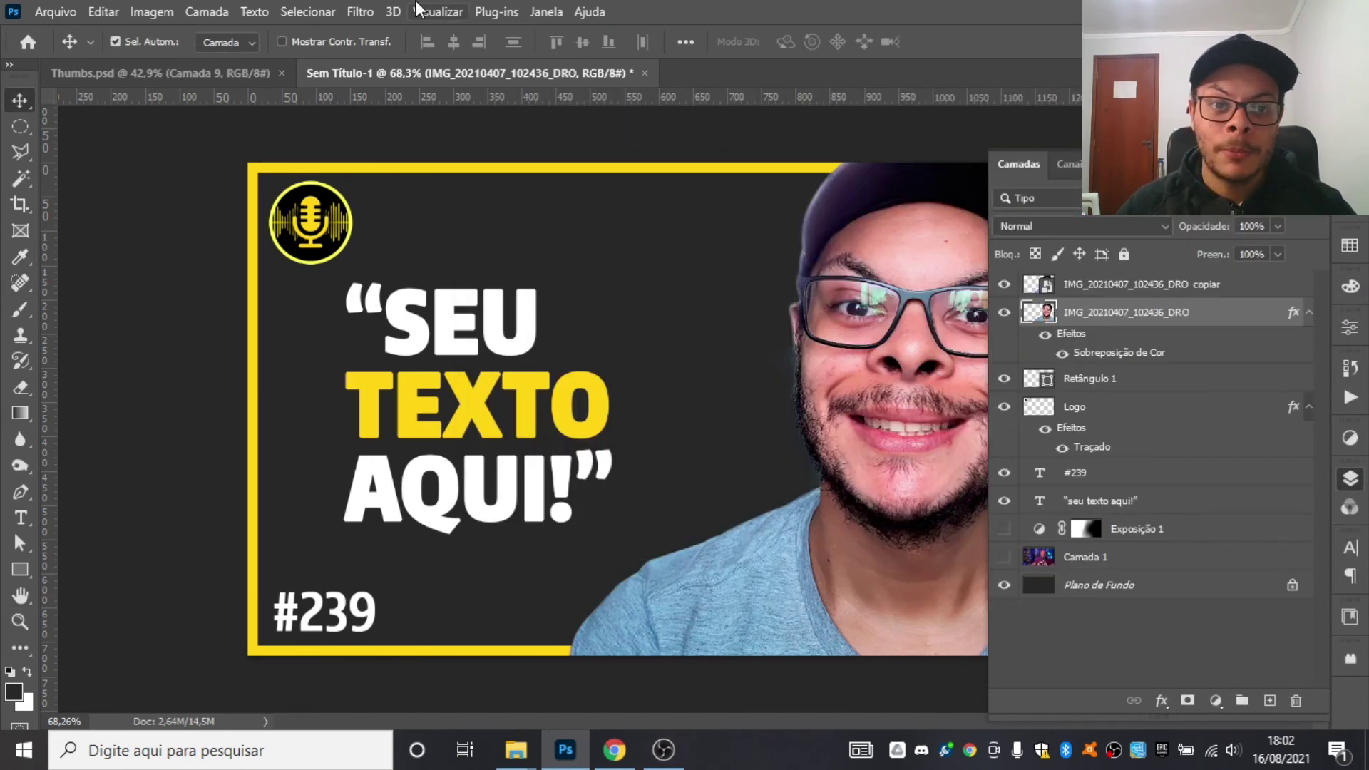
- Convert the lower portrait layer with its colour overlay into a smart object
left_click(359, 12)
left_click(357, 14)
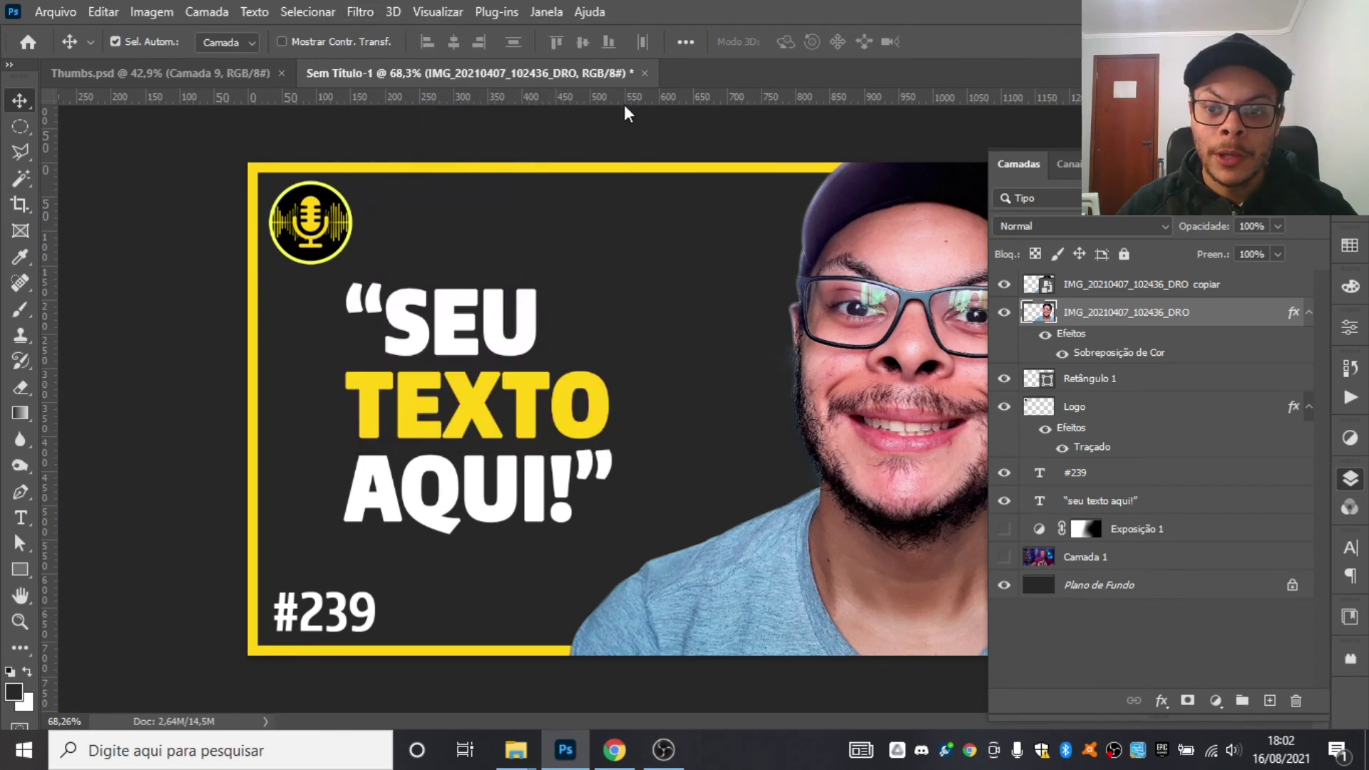
right_click(1210, 319)
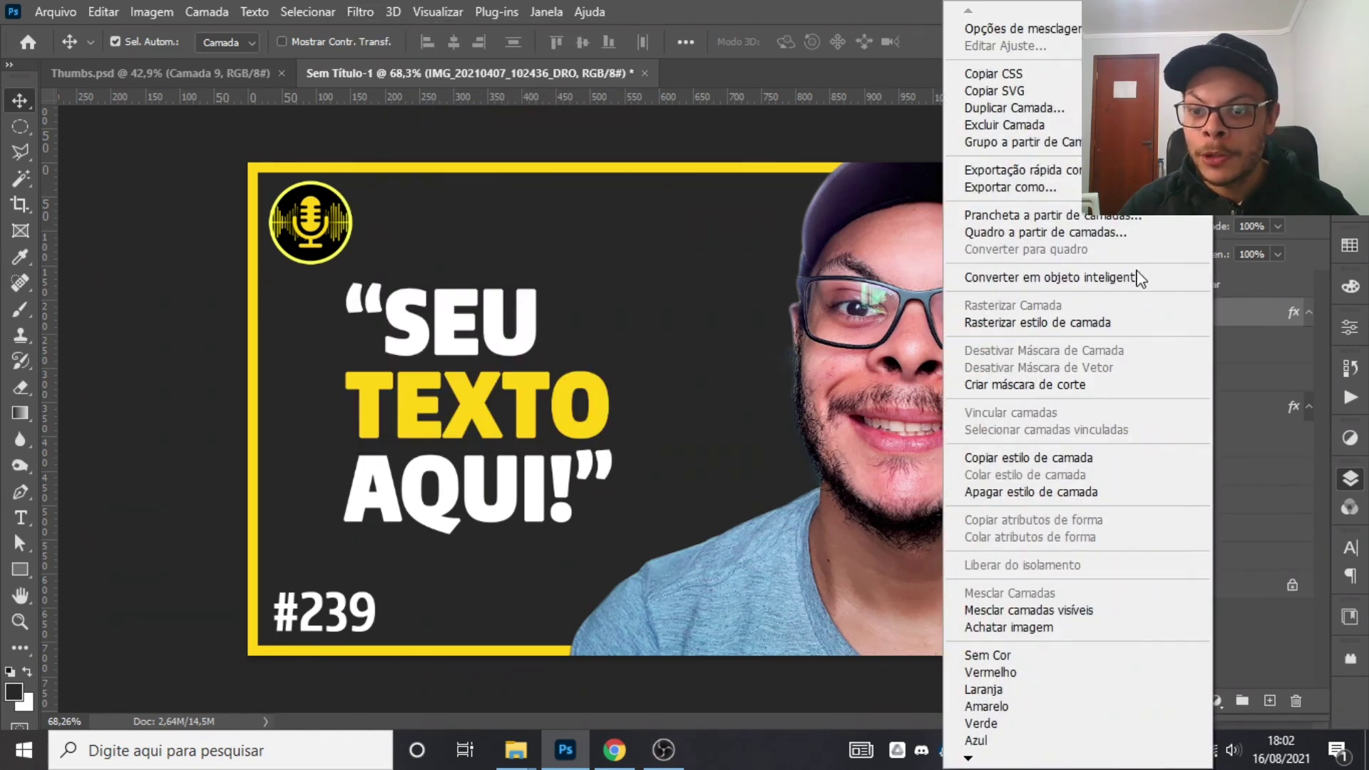
left_click(1139, 284)
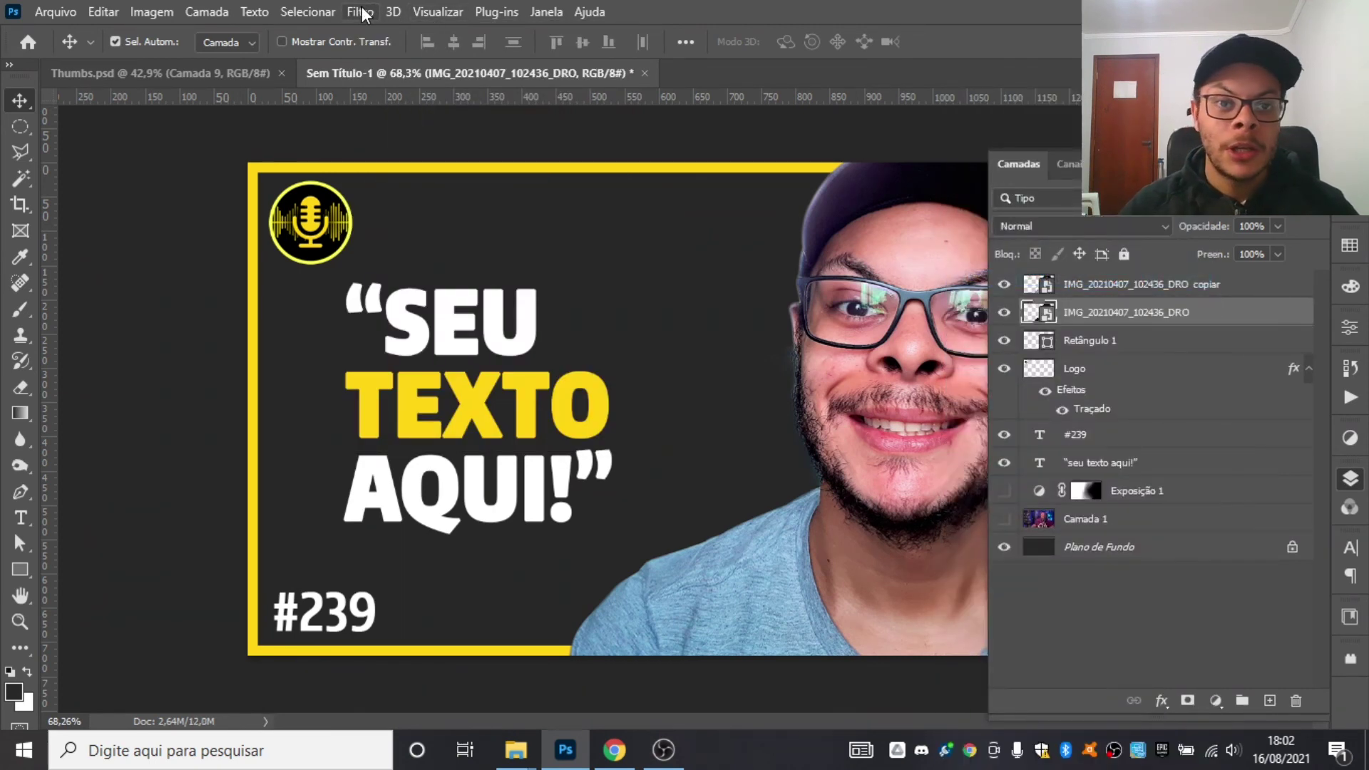
- Apply a Gaussian Blur with a 20.8 pixel radius to the lower portrait smart object
left_click(360, 12)
mouse_move(399, 268)
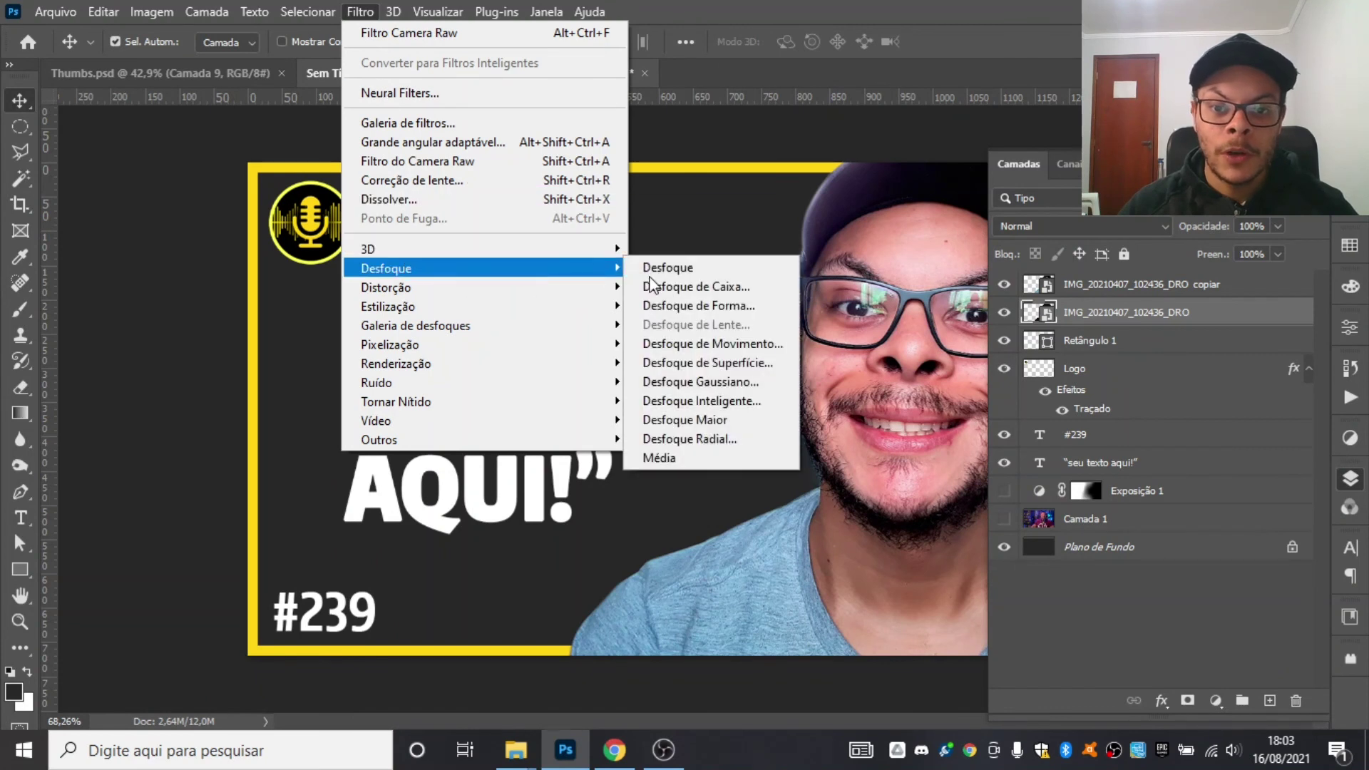
left_click(722, 385)
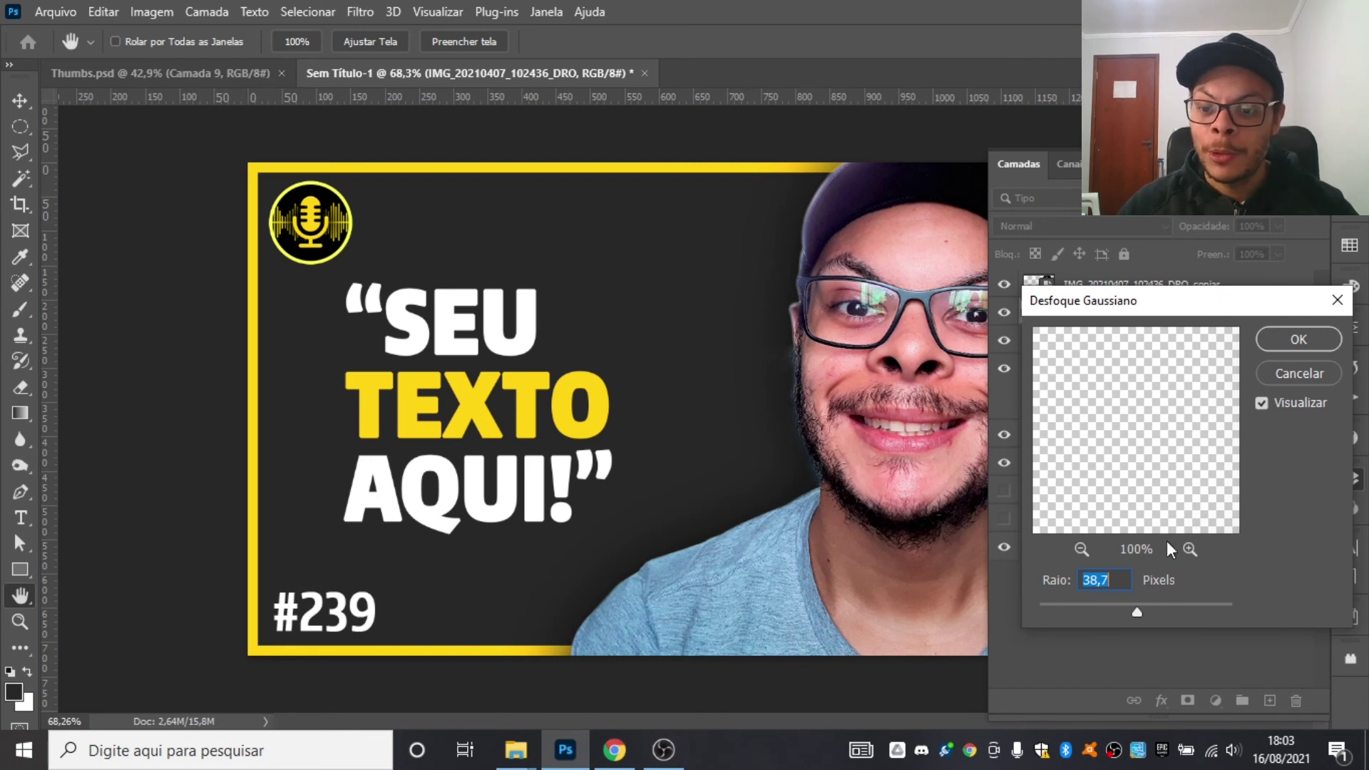
left_click_drag(1138, 612, 1122, 606)
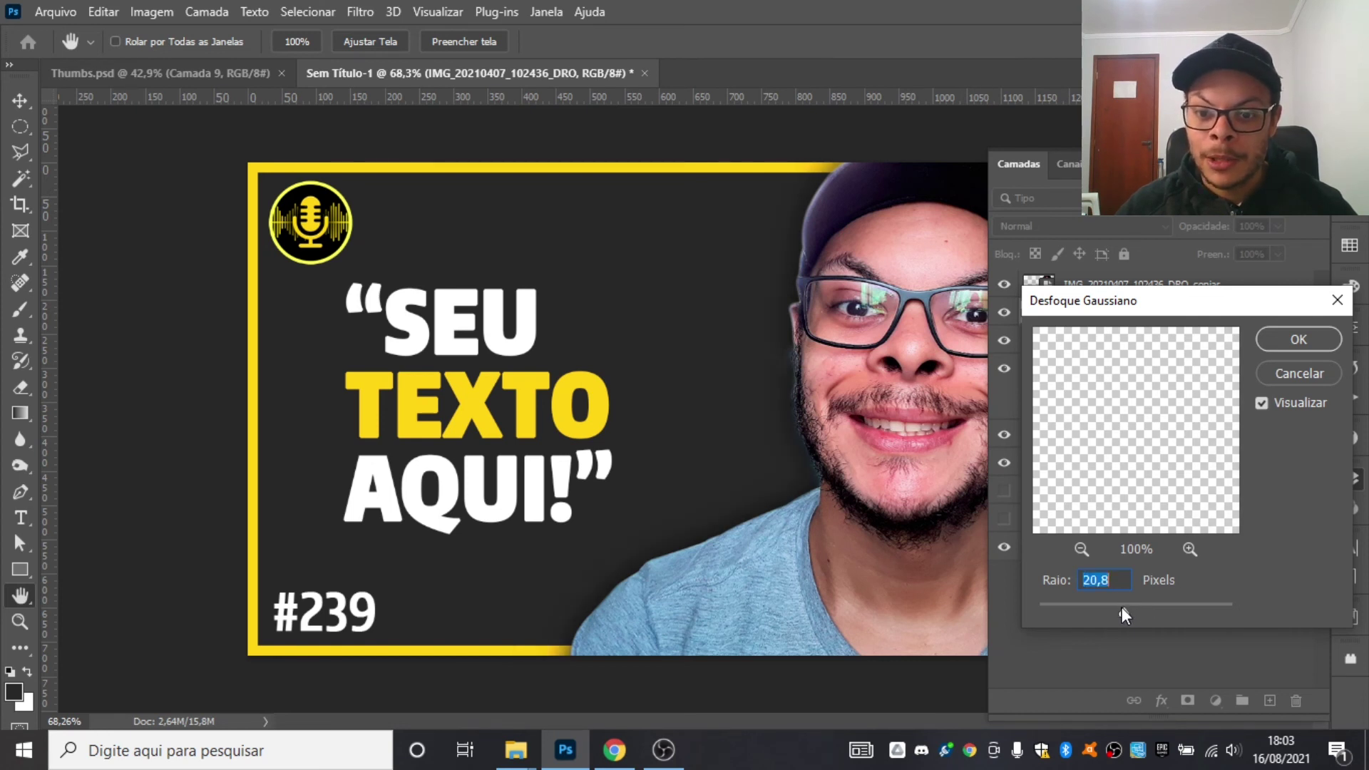
left_click(1299, 339)
left_click(1300, 163)
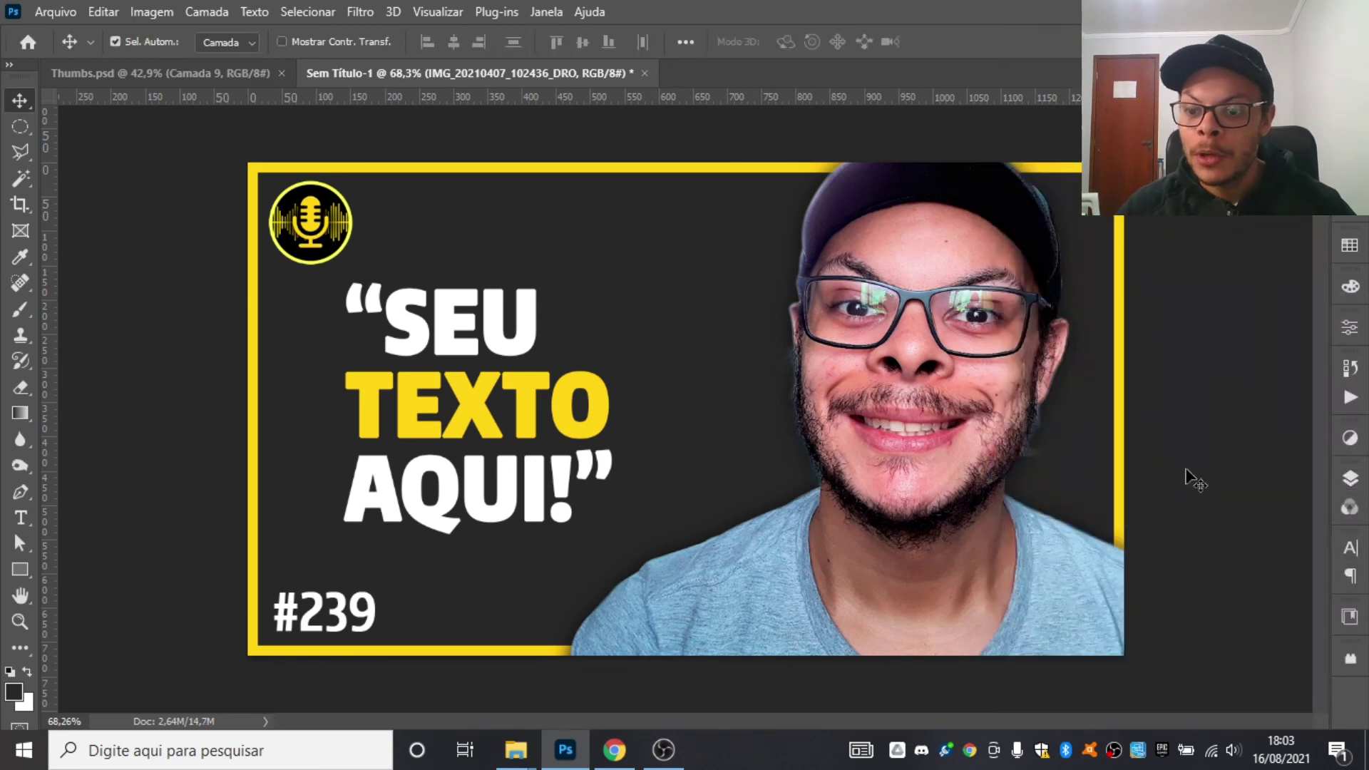
- Shift the upper portrait copy slightly to the right of the blurred shadow behind it
left_click_drag(876, 471, 781, 476)
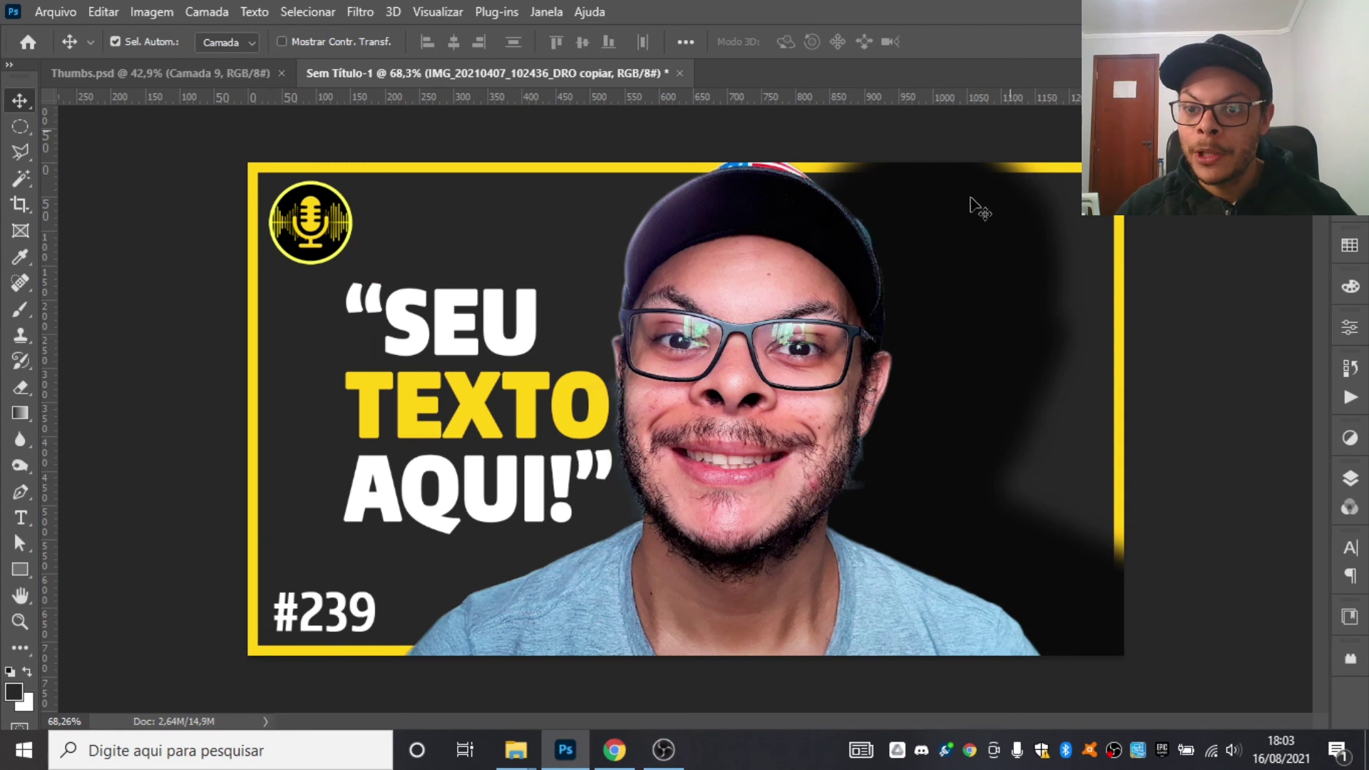
left_click_drag(804, 351, 978, 339)
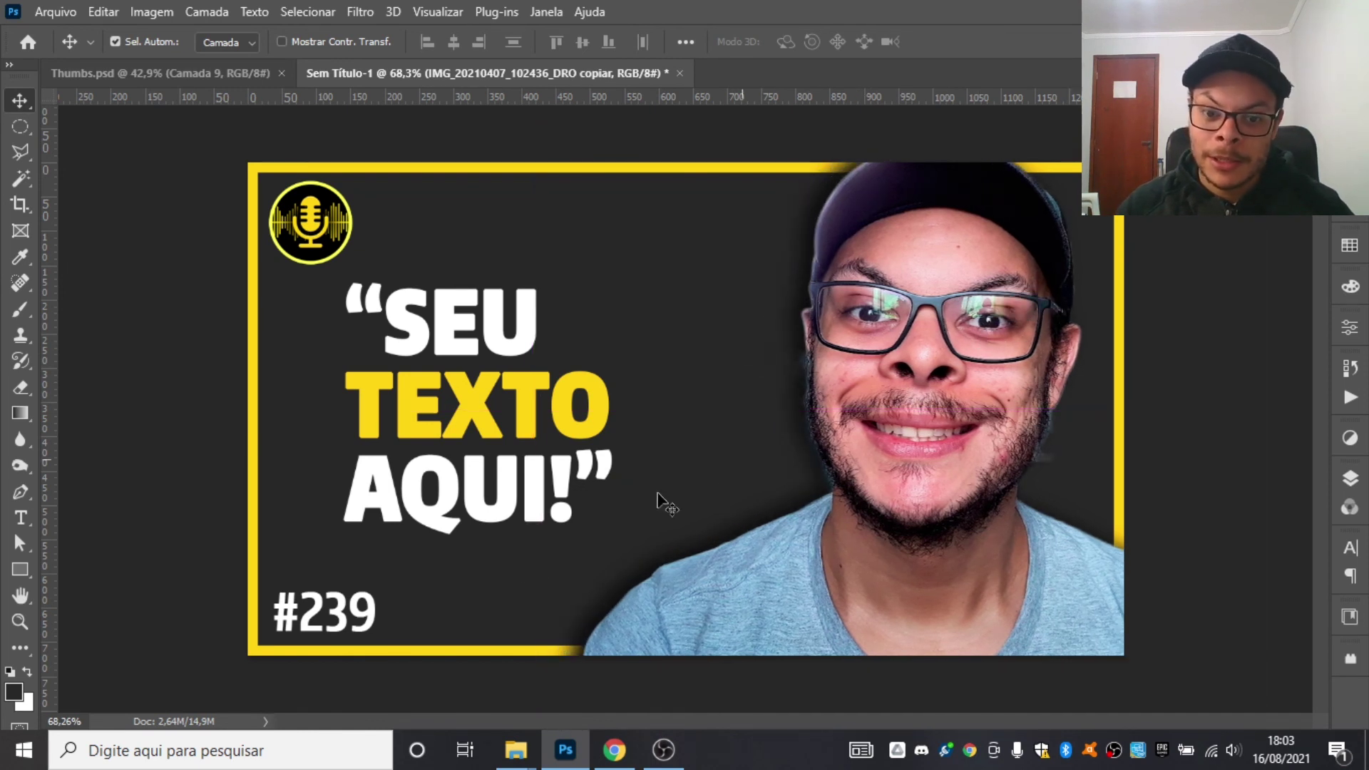
- Reduce the opacity of the blurred shadow layer IMG_20210407_102436_DRO to 78%
left_click(1351, 479)
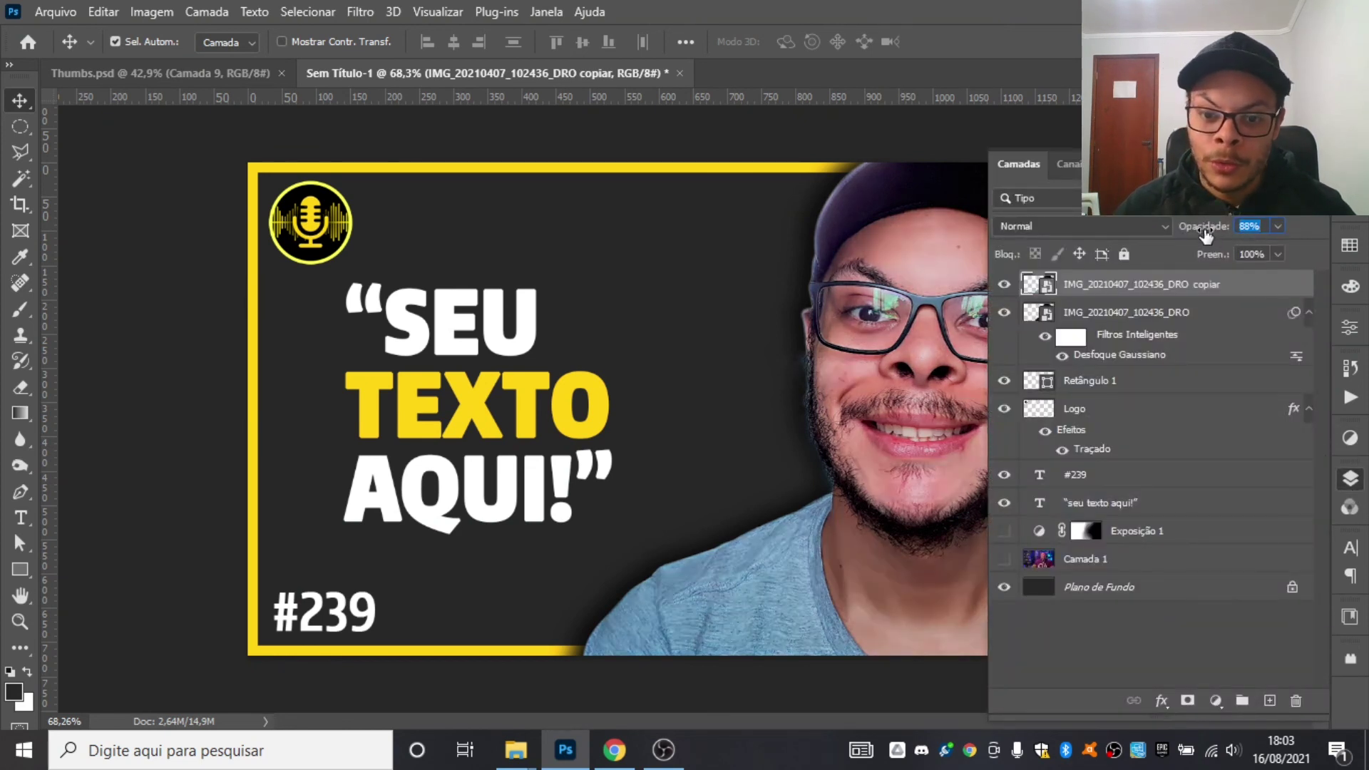
key("Return")
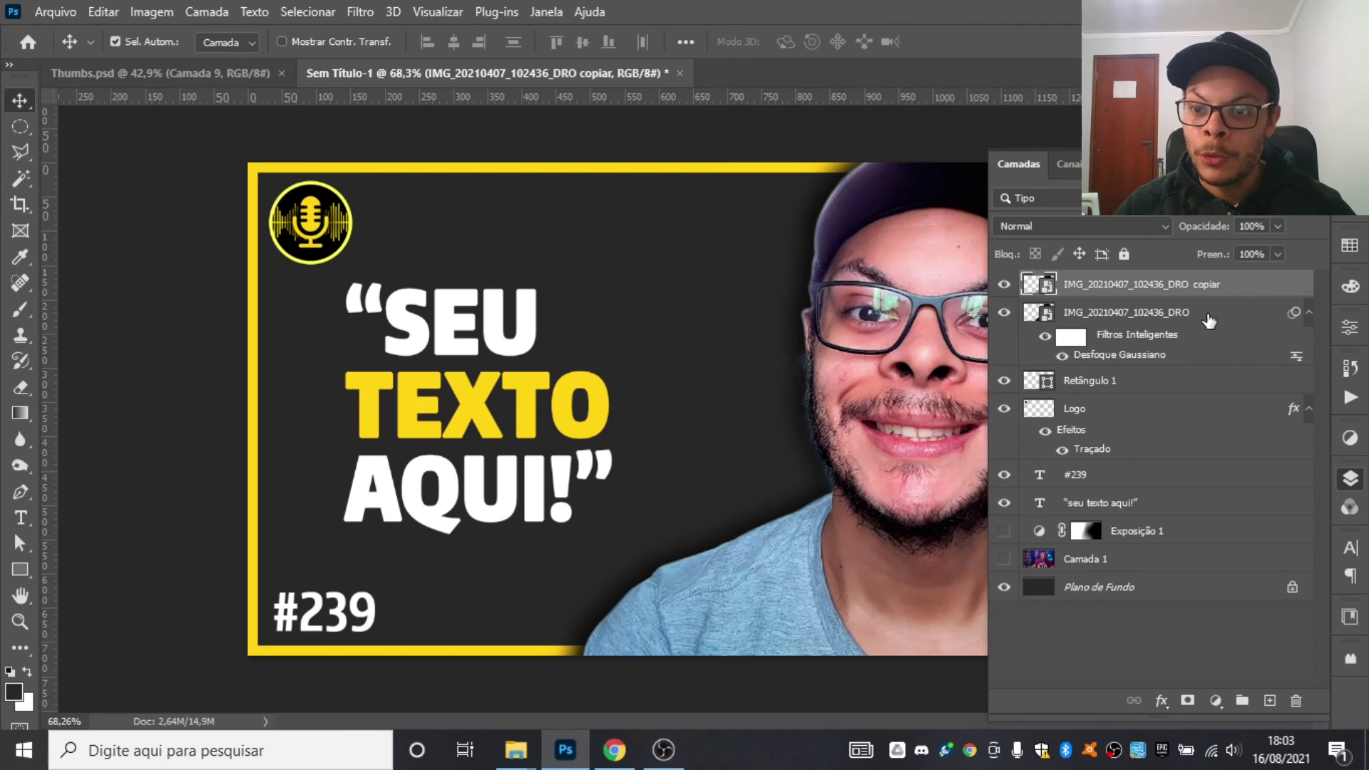
left_click(1208, 321)
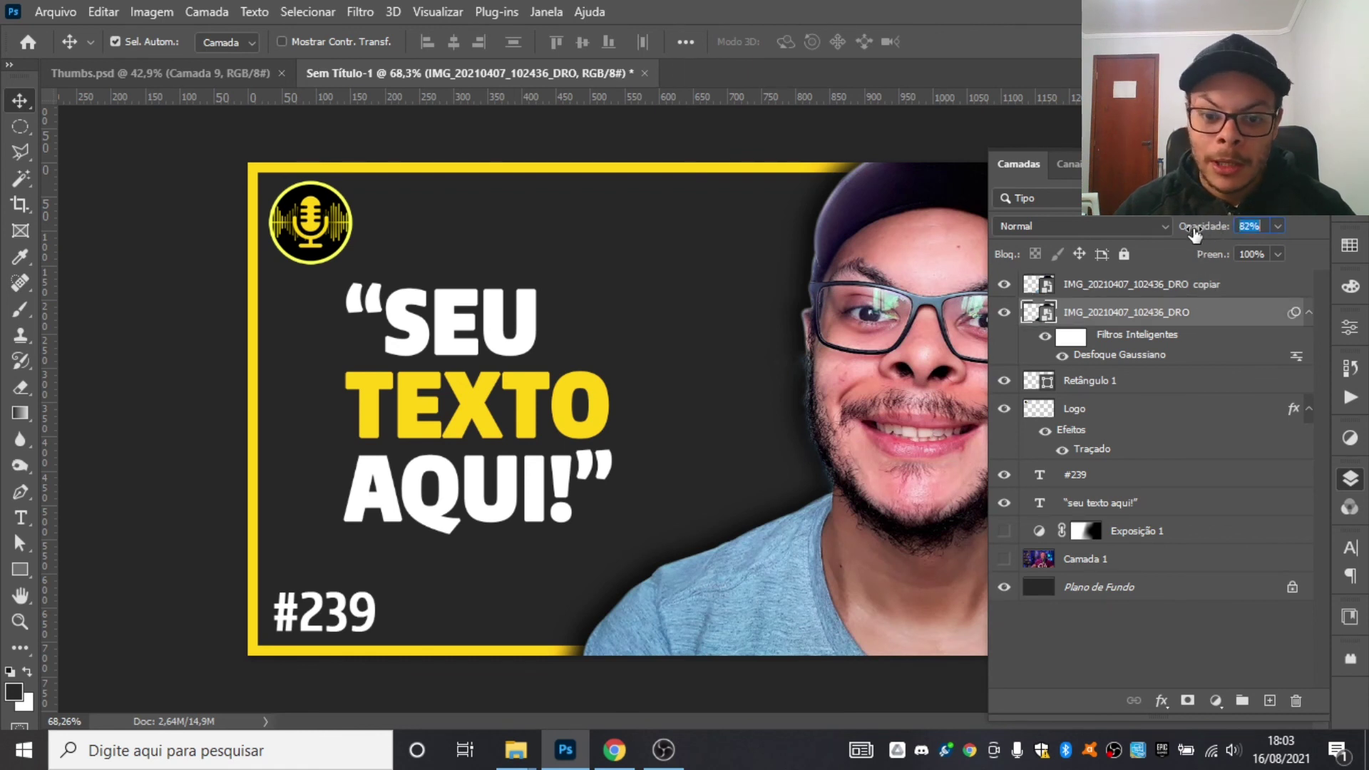
left_click_drag(1195, 234, 1191, 235)
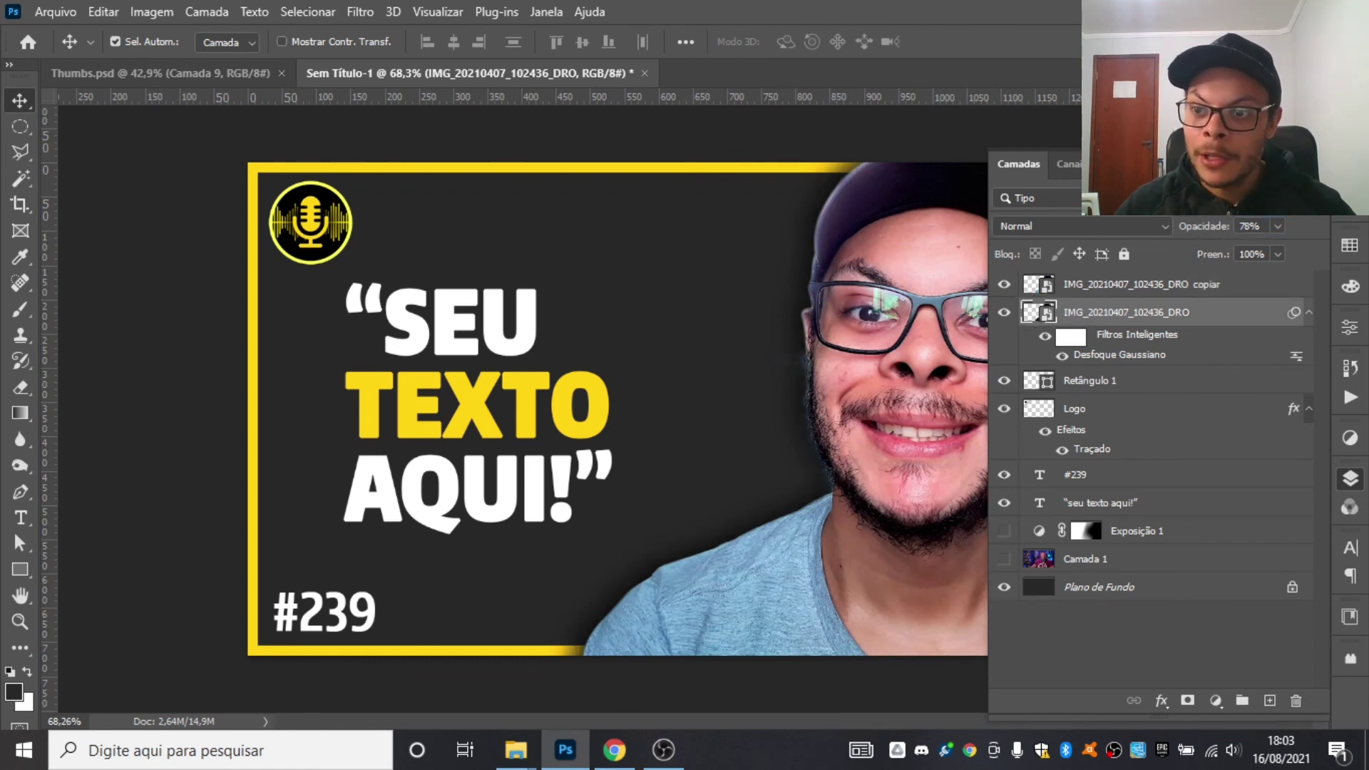
left_click(1319, 156)
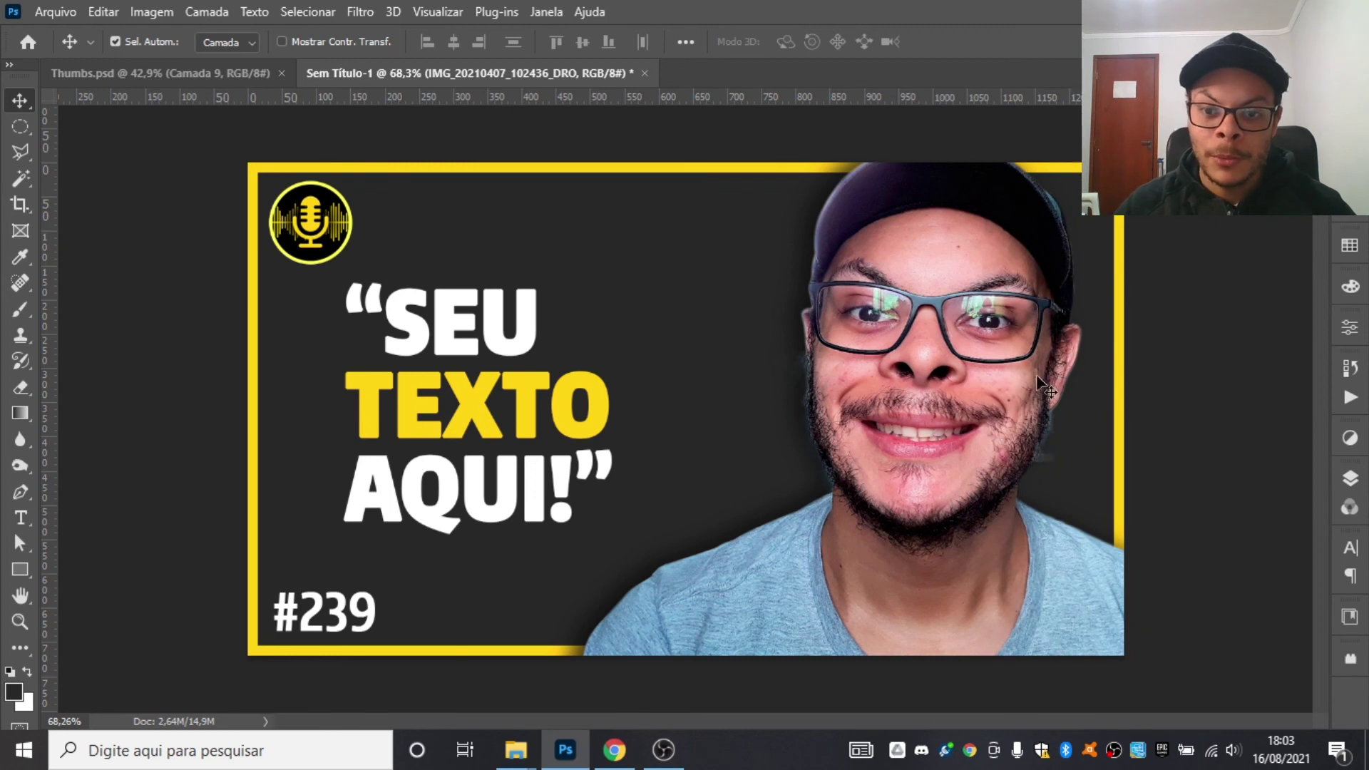
- Scale the "SEU TEXTO AQUI!" headline to about 128% and move it to about X 416 px, Y 352 px
left_click(513, 348)
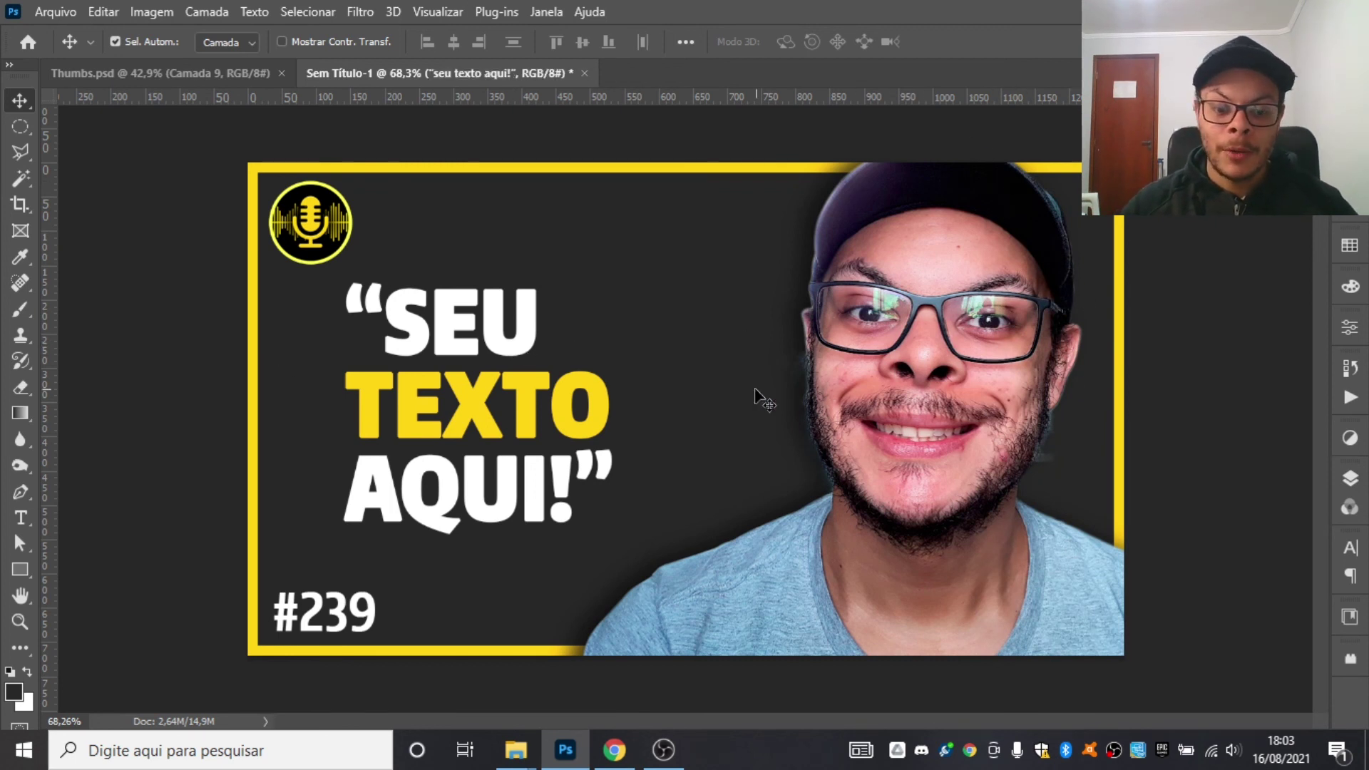
key("ctrl+t")
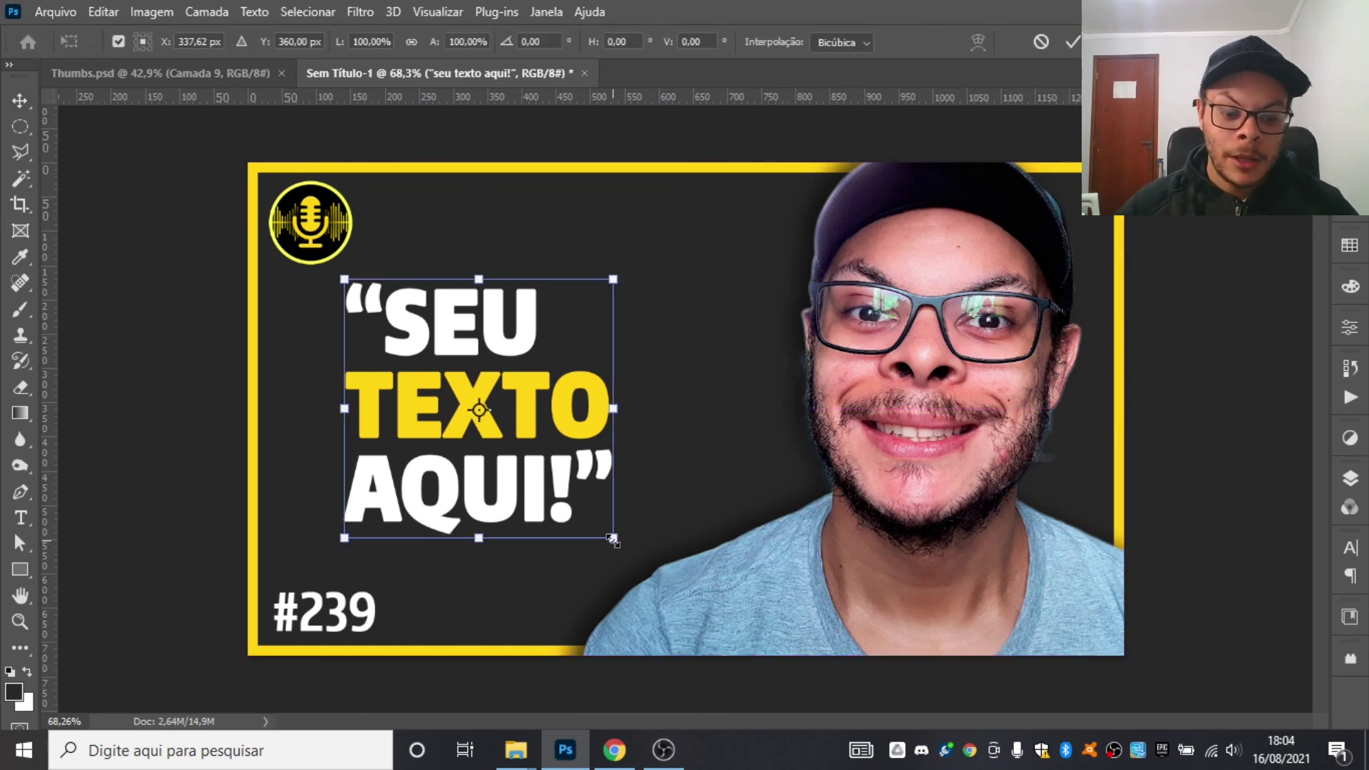
left_click_drag(613, 539, 688, 608)
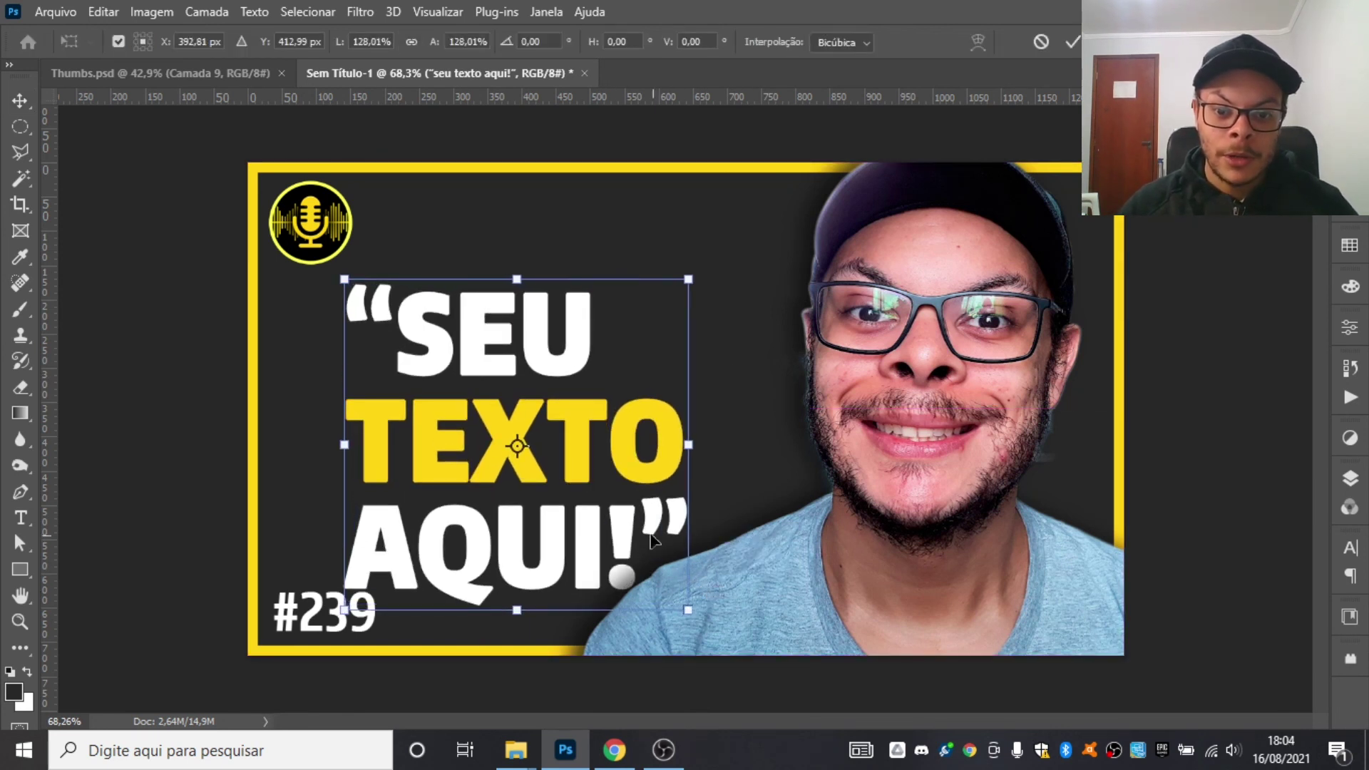
left_click_drag(590, 462, 608, 408)
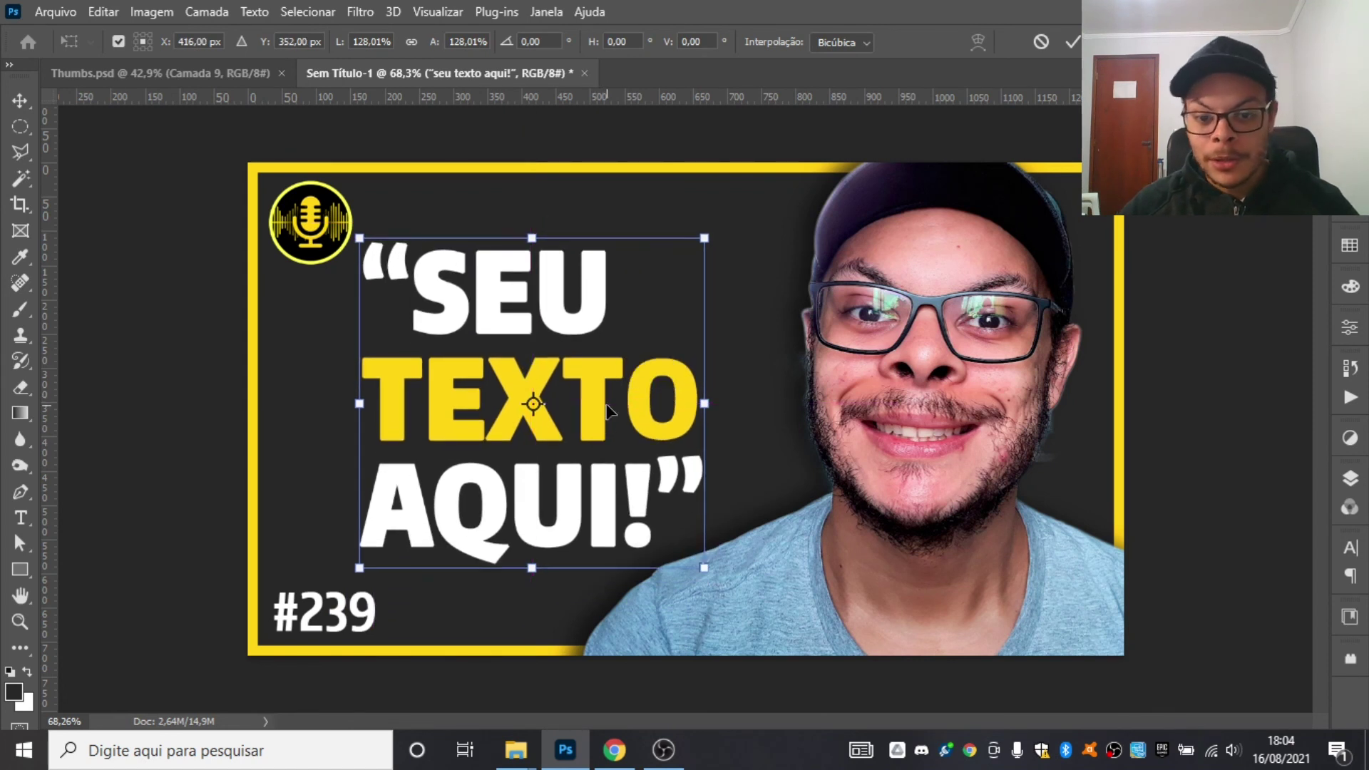
key("Return")
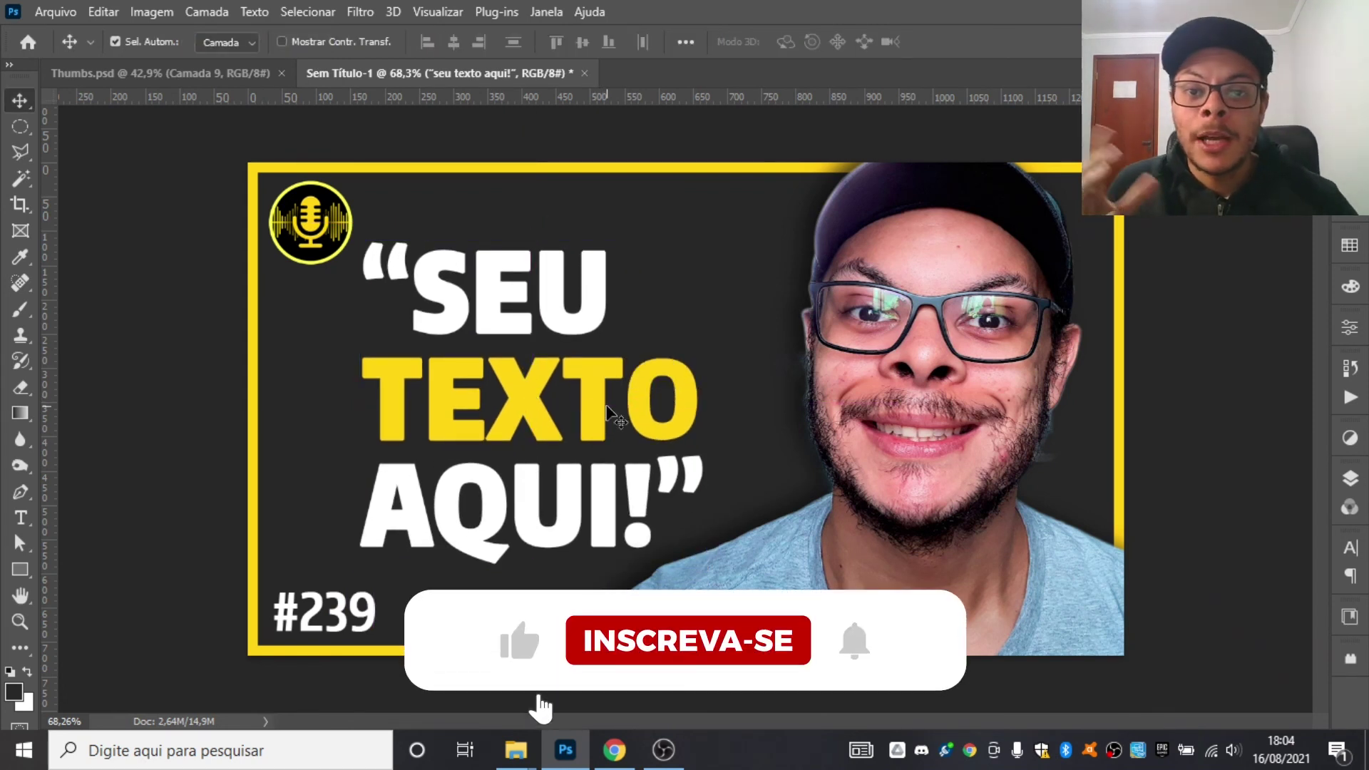